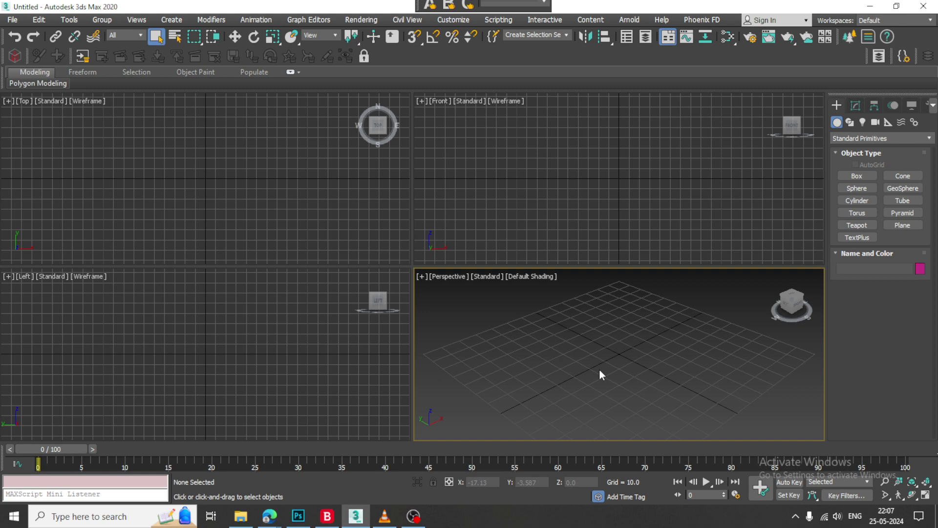
# Open the reference image Slum_a1.jpg from D:\MAY 2024\Slum in an image window and move it beside the modelling area.
pyautogui.click(13, 20)
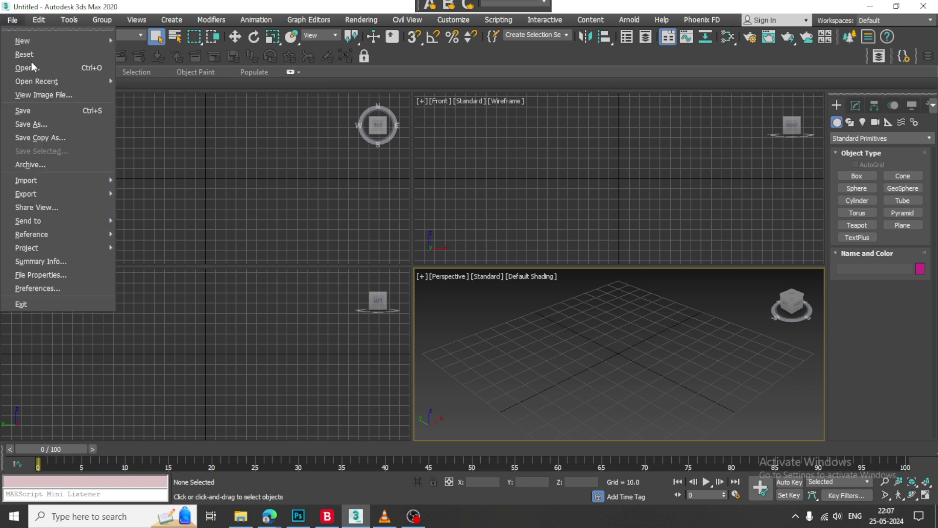
pyautogui.click(67, 96)
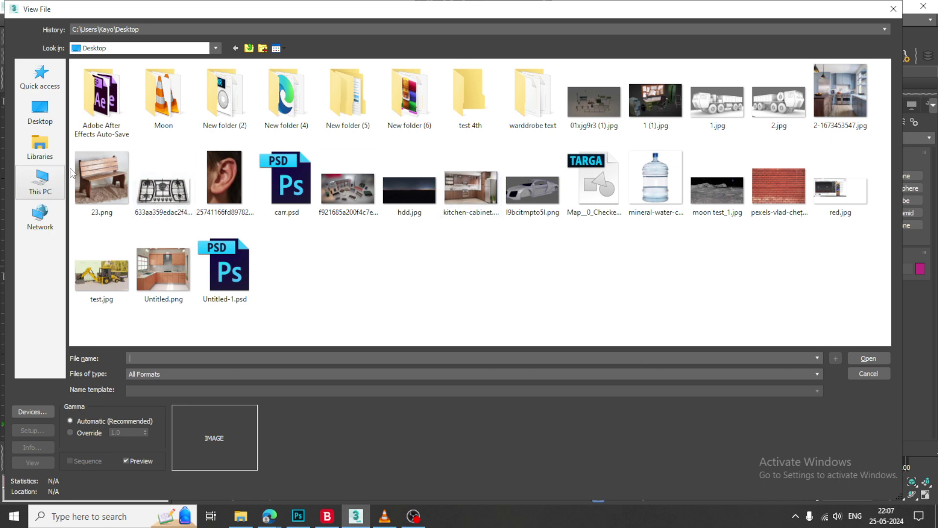
pyautogui.click(40, 180)
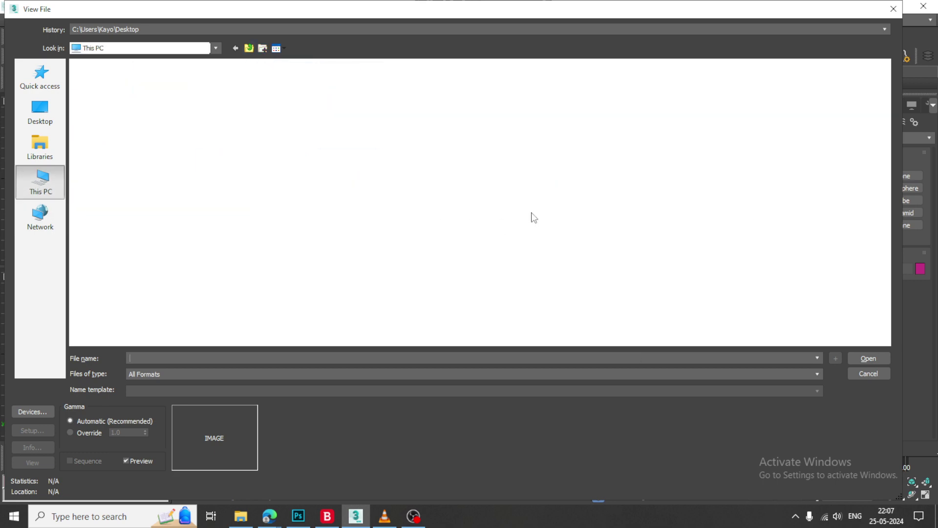
pyautogui.doubleClick(270, 169)
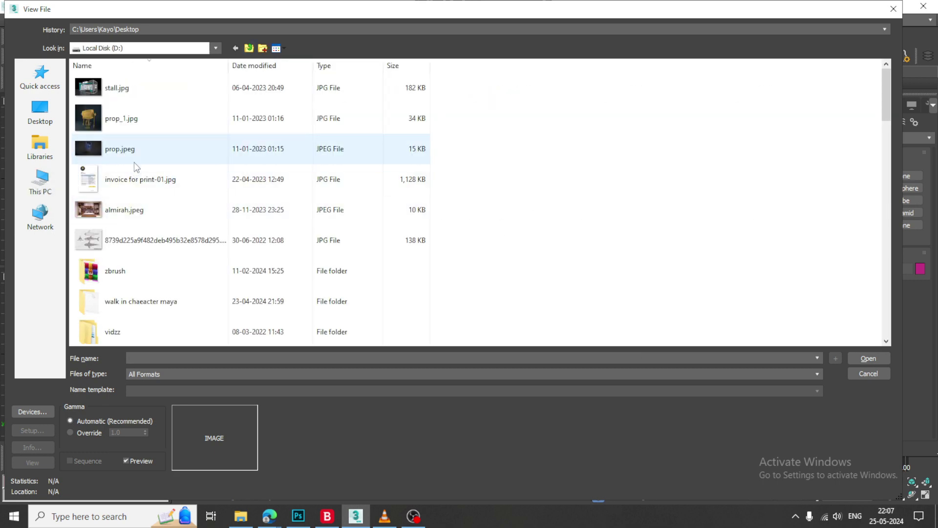
pyautogui.click(276, 149)
pyautogui.scroll(-5, 210, 213)
pyautogui.doubleClick(210, 179)
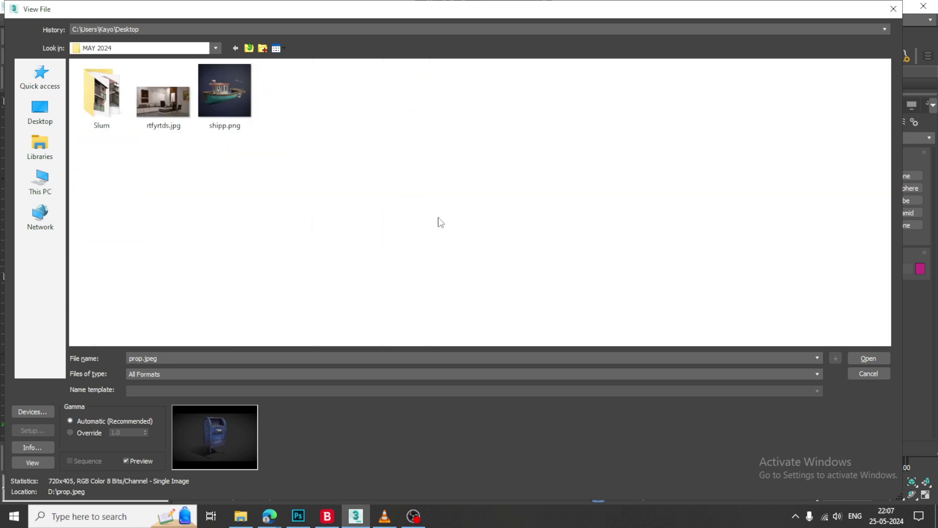
pyautogui.doubleClick(109, 102)
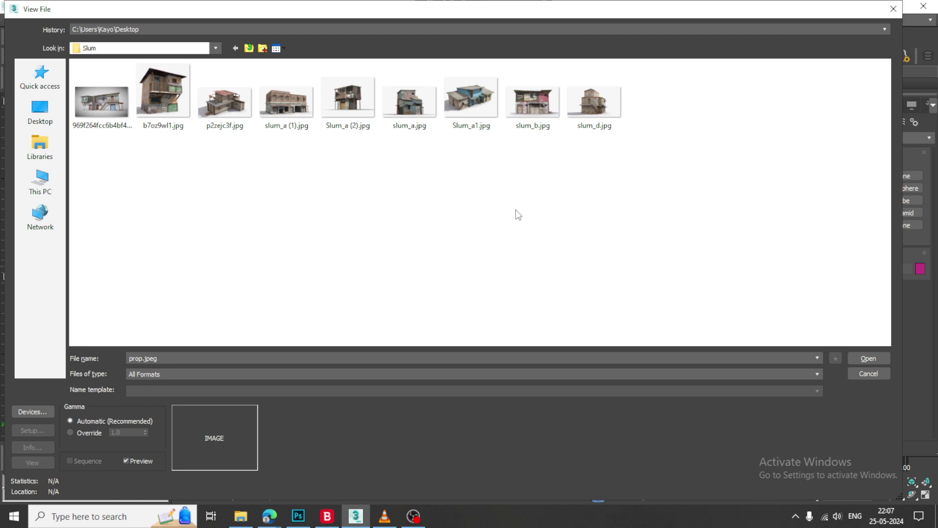
pyautogui.click(234, 107)
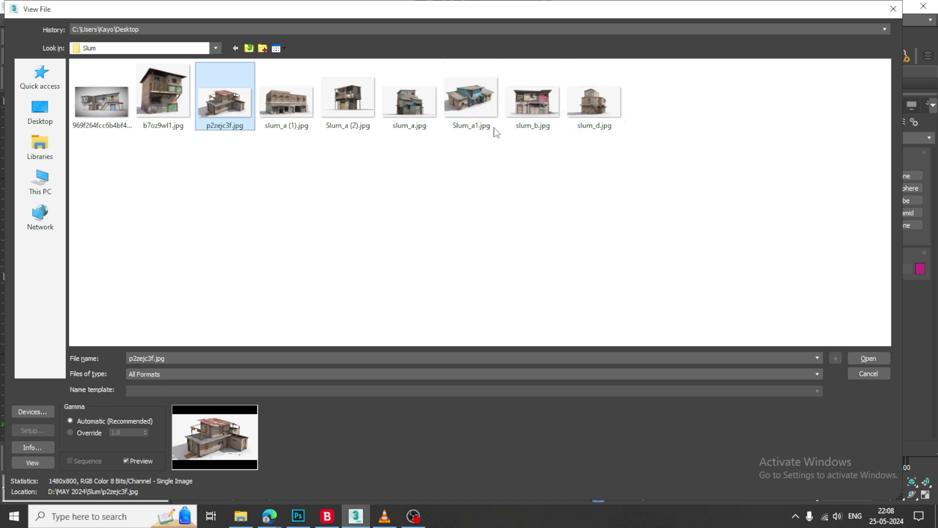
pyautogui.doubleClick(474, 100)
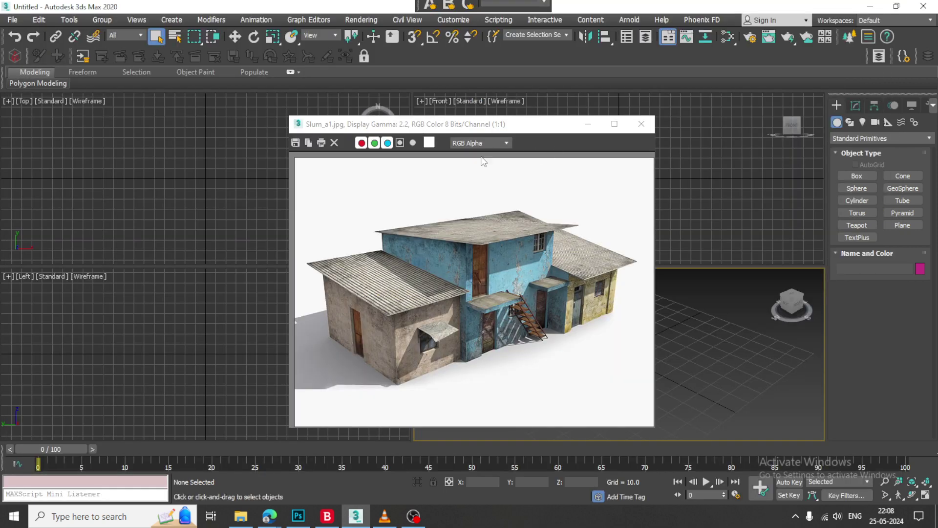
pyautogui.moveTo(439, 128); pyautogui.dragTo(156, 72)
# Create a large ground plane extending beyond the home grid in the maximized perspective view.
pyautogui.hotkey('alt', 'w')
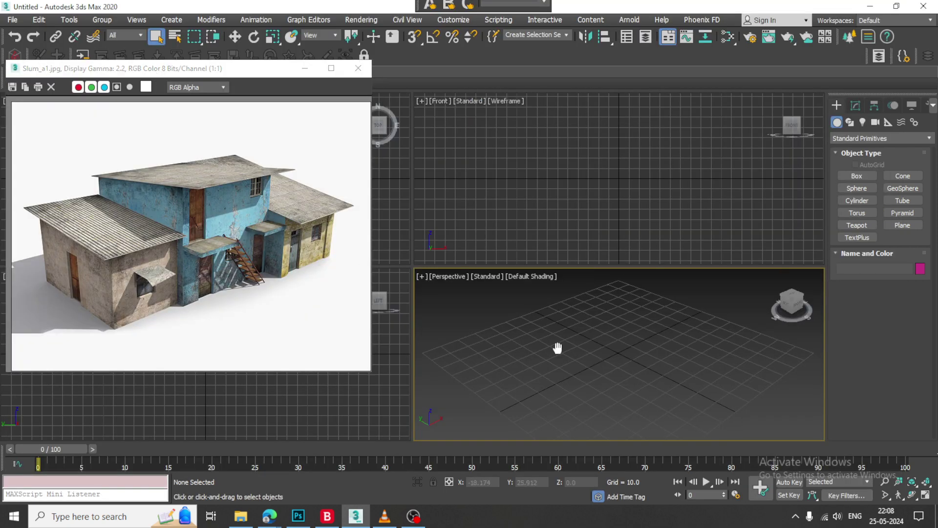
pyautogui.scroll(-5, 608, 317)
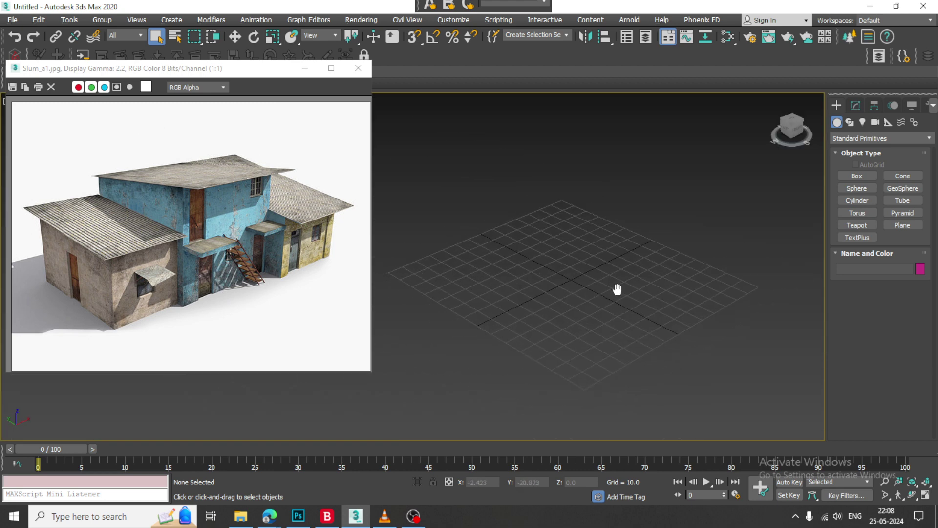
pyautogui.click(902, 225)
pyautogui.moveTo(582, 157); pyautogui.dragTo(562, 438)
pyautogui.press('w')
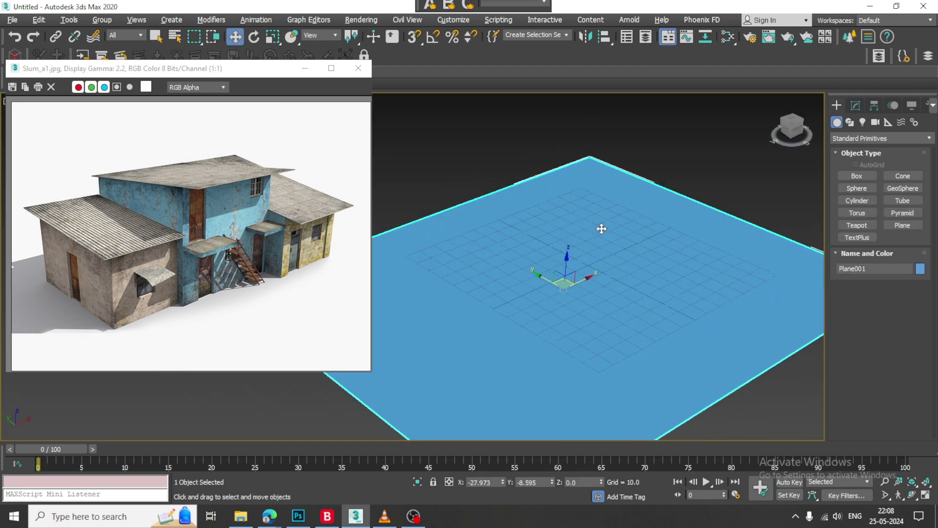
pyautogui.moveTo(602, 229); pyautogui.dragTo(668, 230, button='middle')
# Create a box on the ground plane about 81 long, 47 wide and 40 high as the front house block.
pyautogui.click(857, 176)
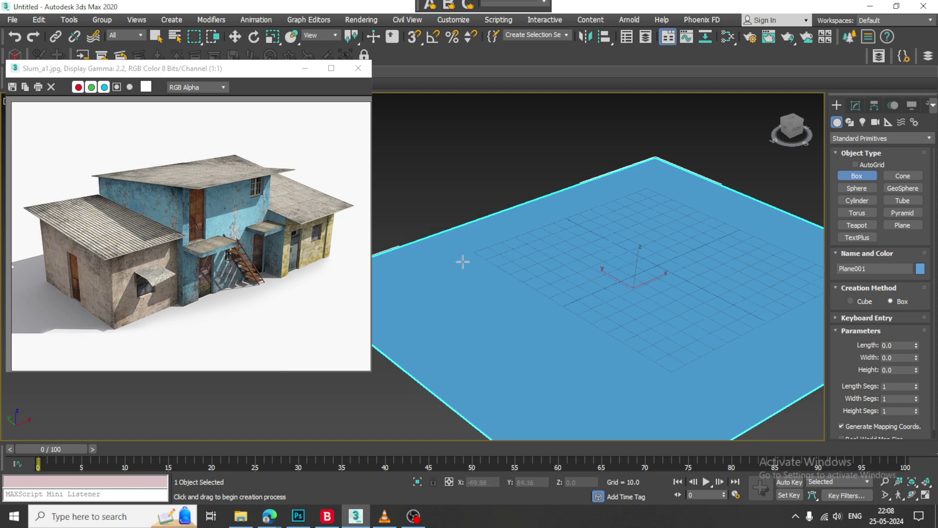
pyautogui.moveTo(463, 263); pyautogui.dragTo(488, 335)
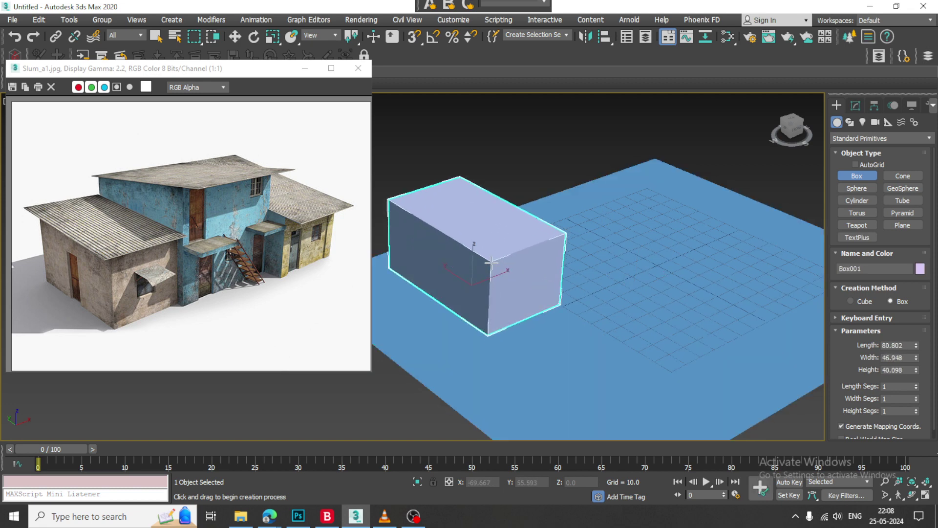
pyautogui.keyDown('alt'); pyautogui.moveTo(529, 245); pyautogui.dragTo(560, 243, button='middle'); pyautogui.keyUp('alt')
pyautogui.press('w')
# Convert the house block to an editable poly.
pyautogui.rightClick(556, 246)
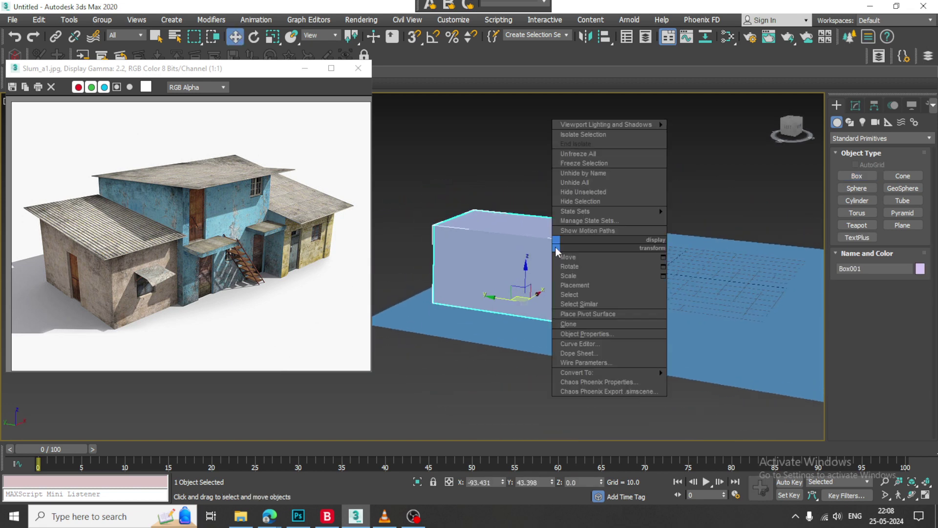
pyautogui.moveTo(615, 372)
pyautogui.click(699, 384)
pyautogui.keyDown('alt'); pyautogui.moveTo(602, 279); pyautogui.dragTo(579, 245, button='middle'); pyautogui.keyUp('alt')
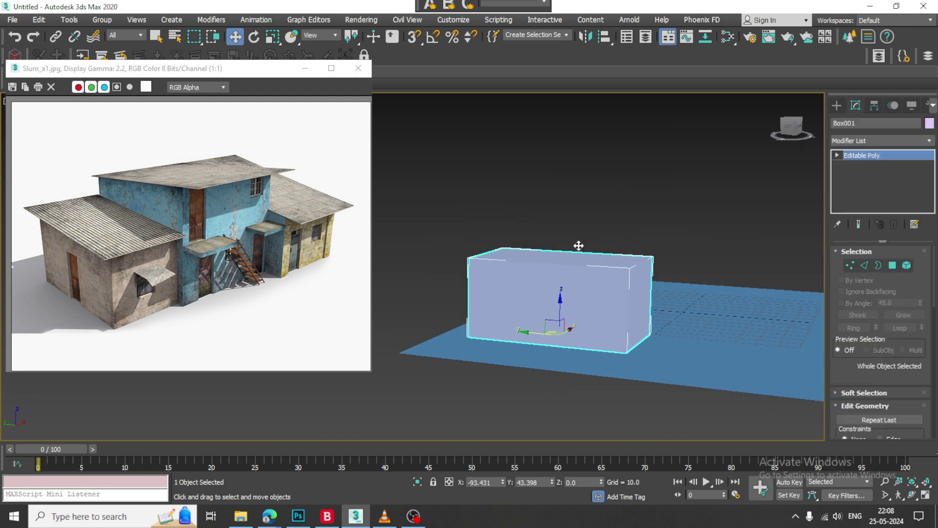
# Raise the two top vertices at the block's rear end to a height of about 46 to slope the top.
pyautogui.press('1')
pyautogui.moveTo(448, 209); pyautogui.dragTo(559, 285)
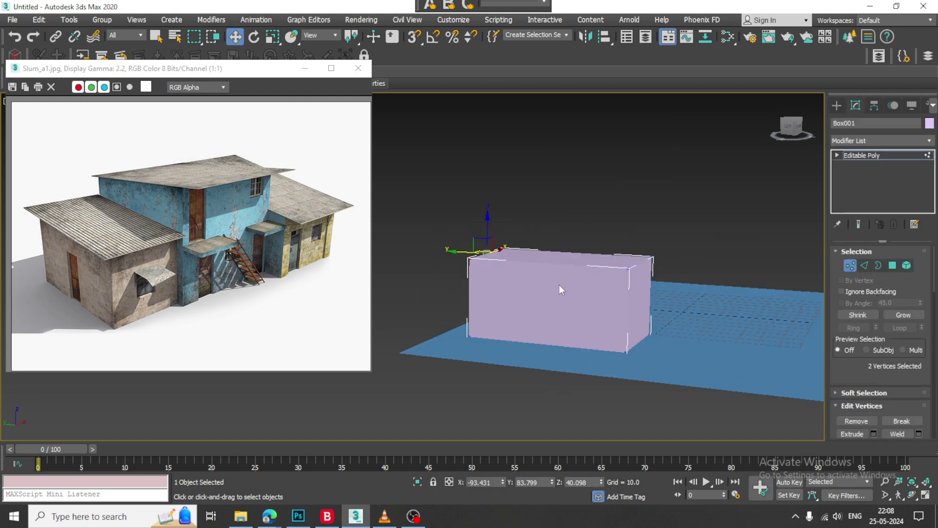
pyautogui.keyDown('alt'); pyautogui.moveTo(570, 285); pyautogui.dragTo(450, 253, button='middle'); pyautogui.keyUp('alt')
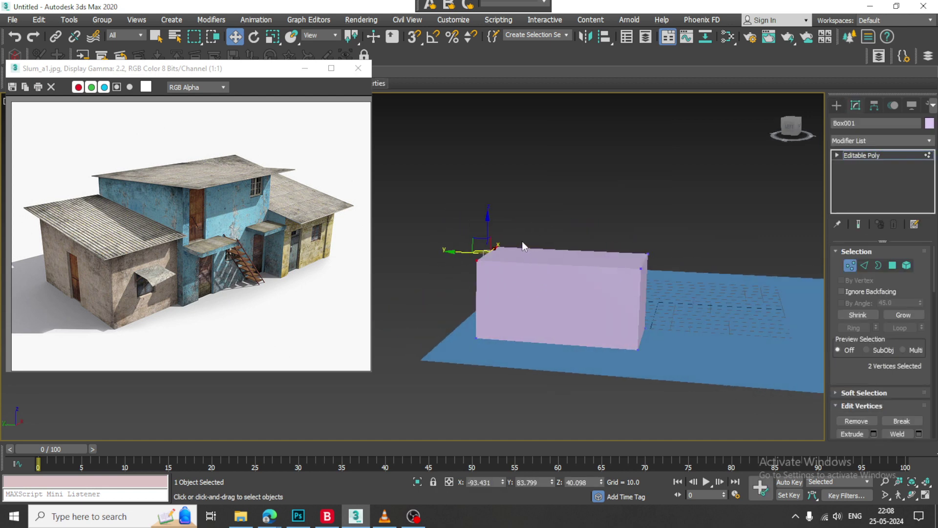
pyautogui.moveTo(487, 218); pyautogui.dragTo(488, 206)
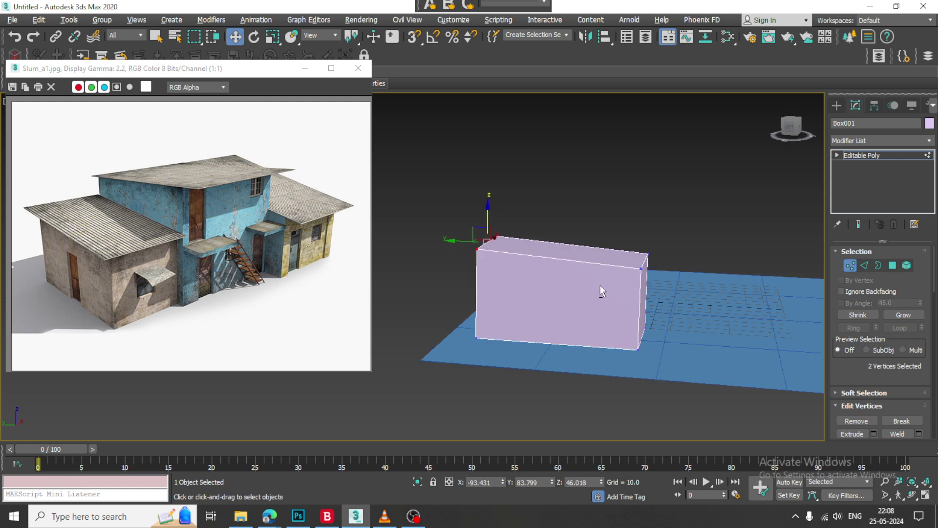
pyautogui.keyDown('alt'); pyautogui.moveTo(600, 286); pyautogui.dragTo(578, 276, button='middle'); pyautogui.keyUp('alt')
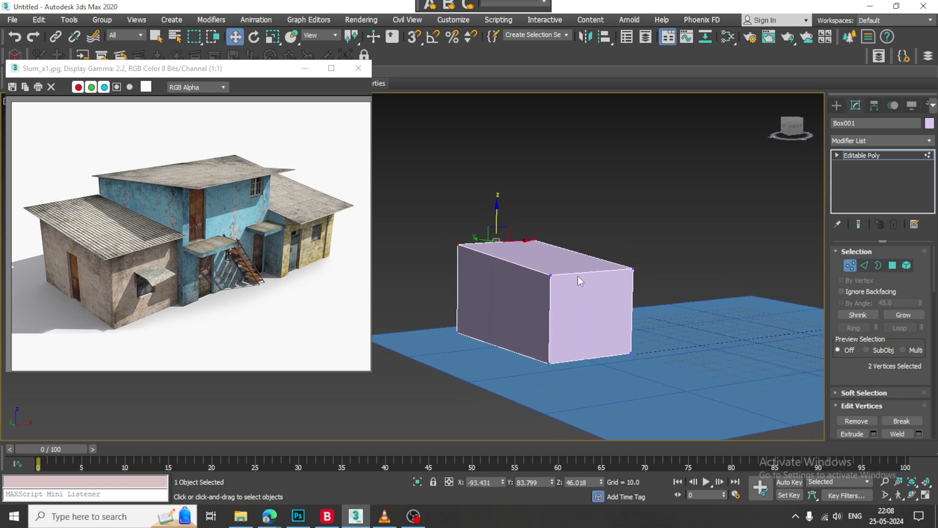
pyautogui.click(862, 156)
# Connect the block's four widthwise edges with 2 segments and a pinch of -1.
pyautogui.scroll(6, 602, 282)
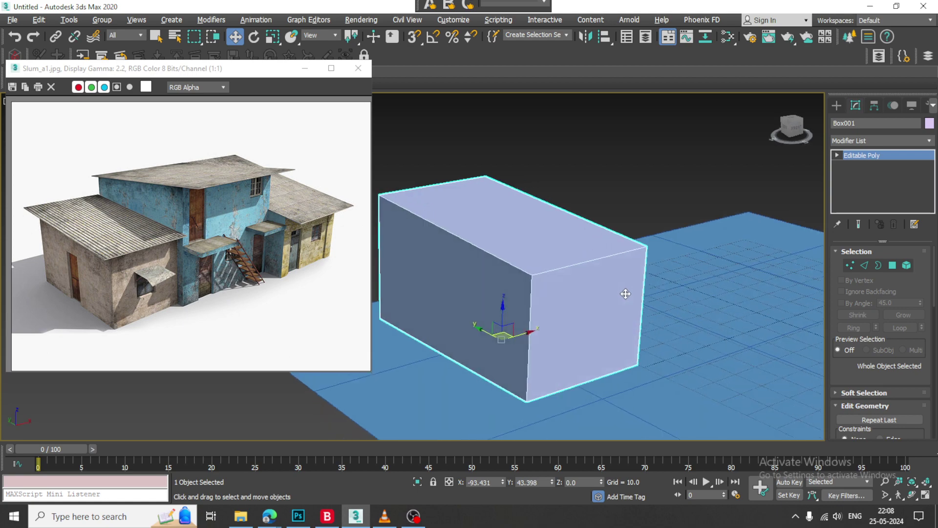
pyautogui.keyDown('alt'); pyautogui.moveTo(602, 282); pyautogui.dragTo(599, 279, button='middle'); pyautogui.keyUp('alt')
pyautogui.click(866, 265)
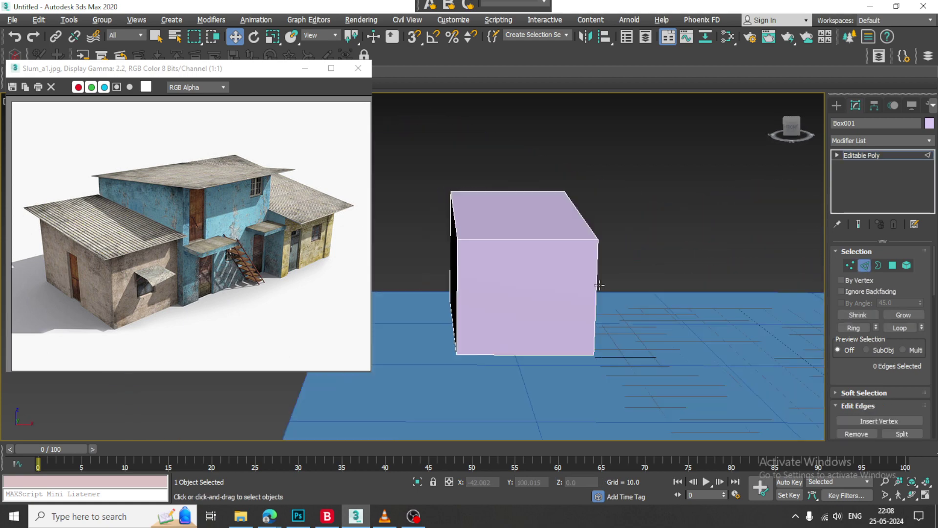
pyautogui.moveTo(916, 353); pyautogui.dragTo(916, 273)
pyautogui.click(919, 394)
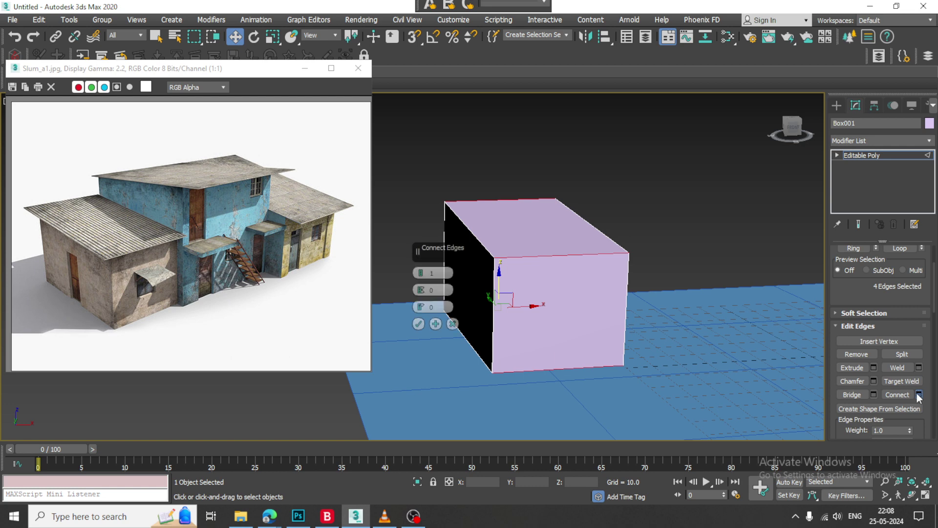
pyautogui.click(420, 270)
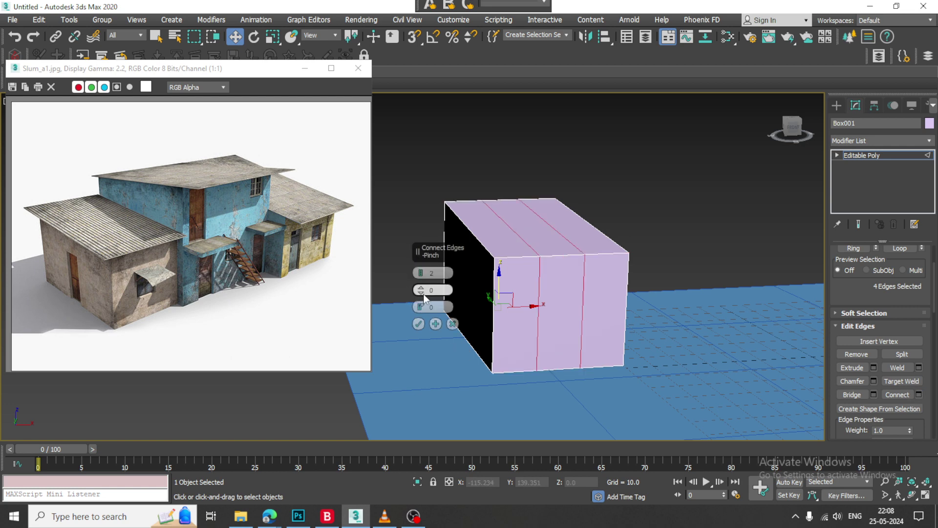
pyautogui.moveTo(421, 290)
pyautogui.mouseDown()
pyautogui.moveTo(420, 252)
pyautogui.moveTo(420, 289)
pyautogui.mouseUp()
pyautogui.click(418, 324)
pyautogui.keyDown('alt'); pyautogui.moveTo(565, 305); pyautogui.dragTo(562, 274, button='middle'); pyautogui.keyUp('alt')
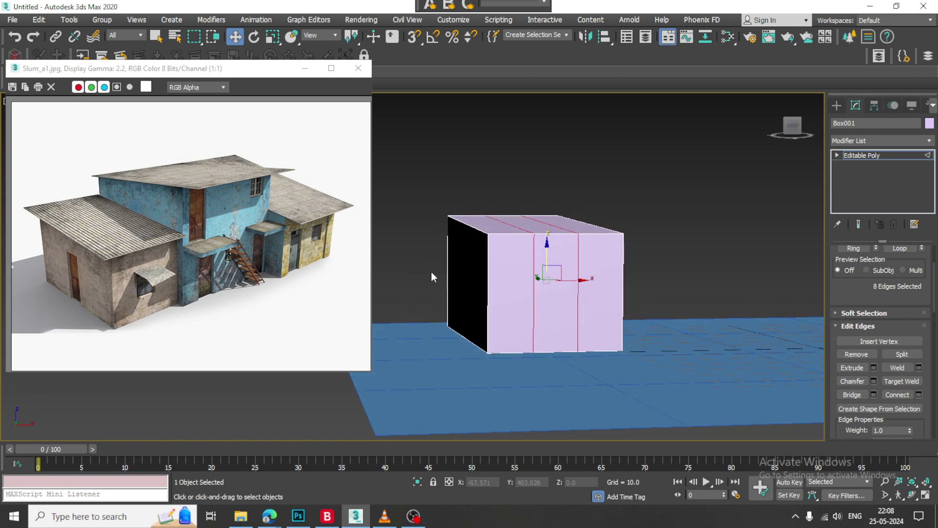
# Connect all vertical edges of the block with 2 segments to outline the window area on the front wall.
pyautogui.moveTo(558, 292); pyautogui.dragTo(690, 311)
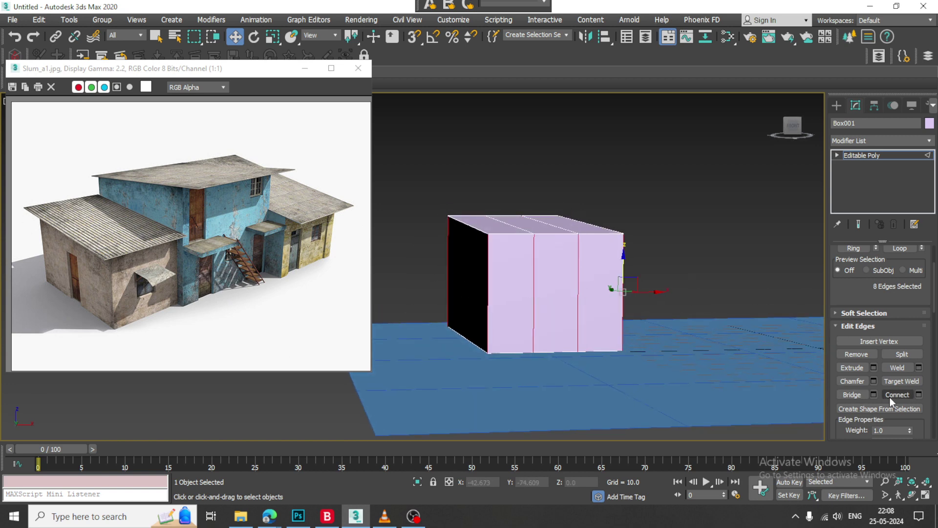
pyautogui.click(919, 394)
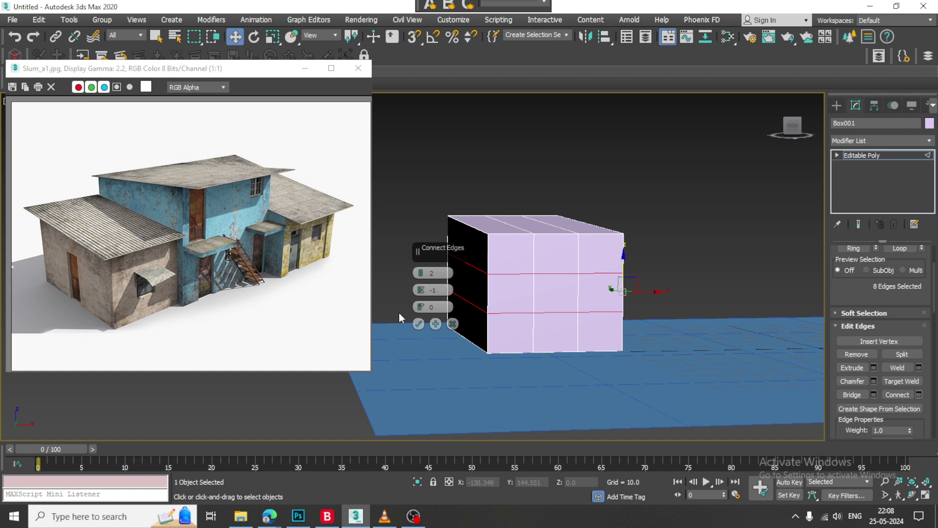
pyautogui.moveTo(421, 288); pyautogui.dragTo(422, 279)
pyautogui.click(418, 323)
pyautogui.keyDown('alt'); pyautogui.moveTo(512, 310); pyautogui.dragTo(648, 282, button='middle'); pyautogui.keyUp('alt')
pyautogui.scroll(4, 648, 282)
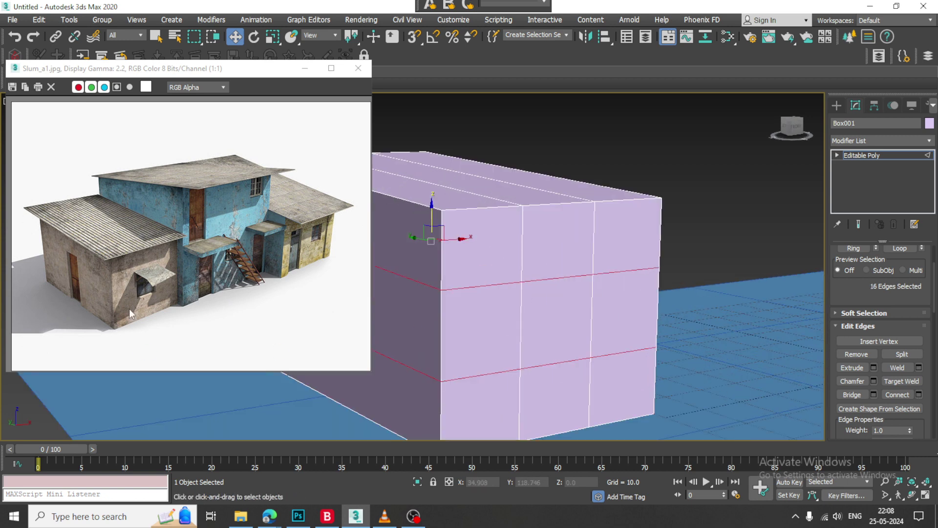
# Extrude the centre polygon of the front wall slightly inward to form the window recess shown in the reference.
pyautogui.scroll(2, 180, 288)
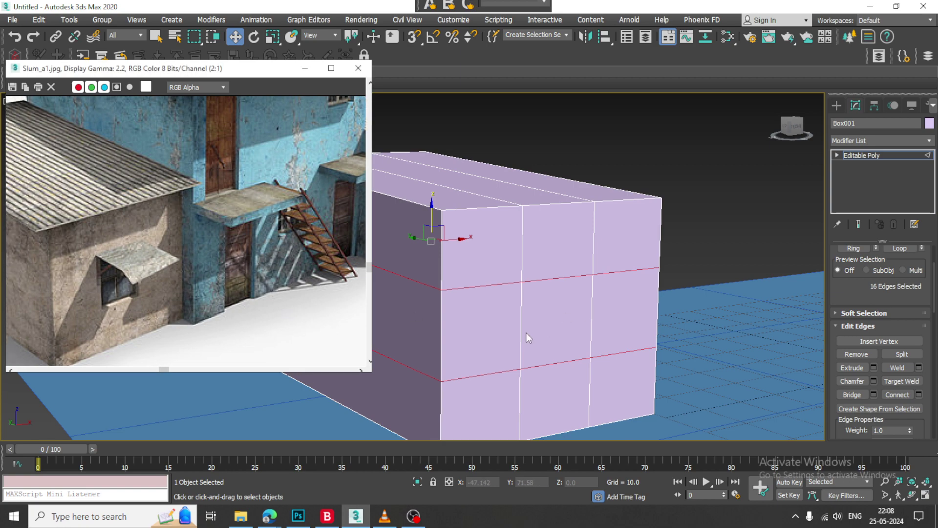
pyautogui.click(526, 332)
pyautogui.keyDown('alt'); pyautogui.moveTo(667, 333); pyautogui.dragTo(669, 345, button='middle'); pyautogui.keyUp('alt')
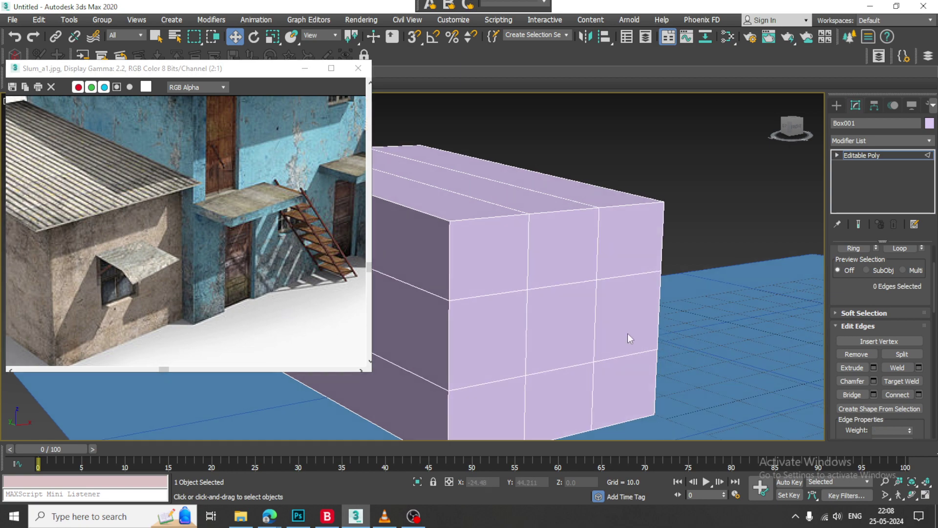
pyautogui.press('4')
pyautogui.click(583, 331)
pyautogui.keyDown('alt'); pyautogui.moveTo(583, 330); pyautogui.dragTo(596, 344, button='middle'); pyautogui.keyUp('alt')
pyautogui.click(875, 355)
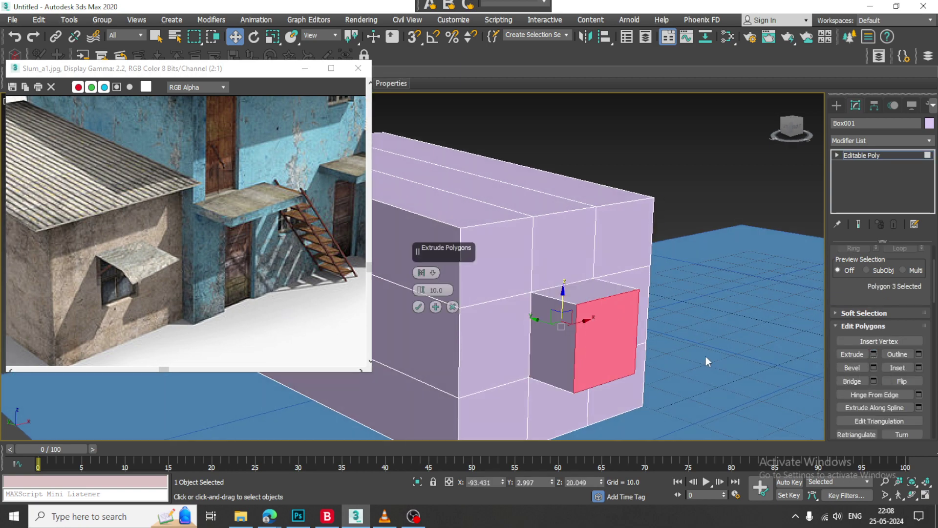
pyautogui.moveTo(421, 290); pyautogui.dragTo(438, 350)
pyautogui.click(418, 307)
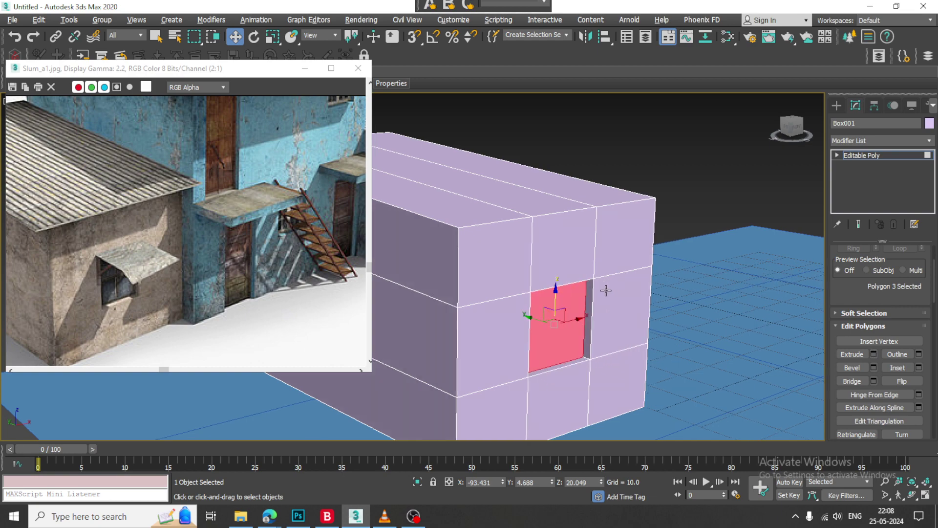
pyautogui.keyDown('alt'); pyautogui.moveTo(562, 293); pyautogui.dragTo(669, 237, button='middle'); pyautogui.keyUp('alt')
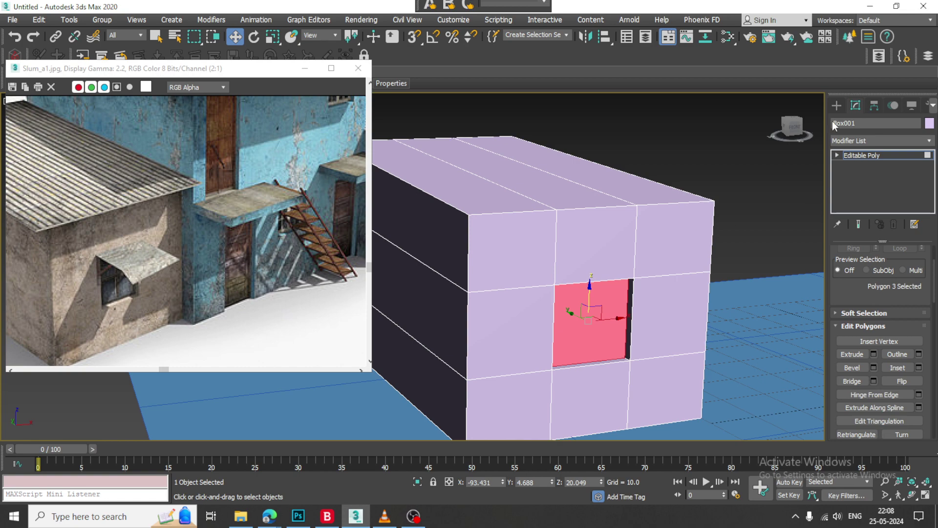
# Create a thin box in the front view that covers the window opening of the front wall.
pyautogui.click(836, 105)
pyautogui.click(857, 176)
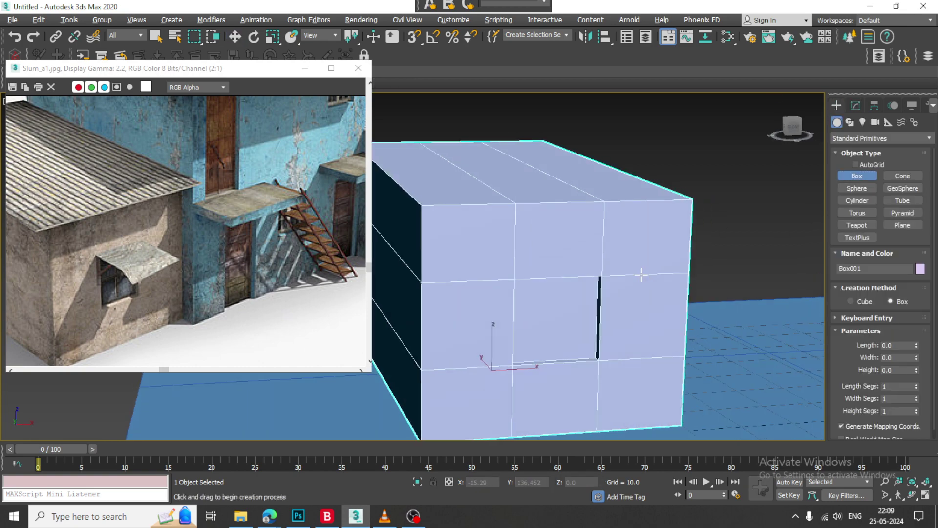
pyautogui.scroll(3, 600, 269)
pyautogui.hotkey('alt', 'w')
pyautogui.middleClick(641, 184)
pyautogui.hotkey('alt', 'w')
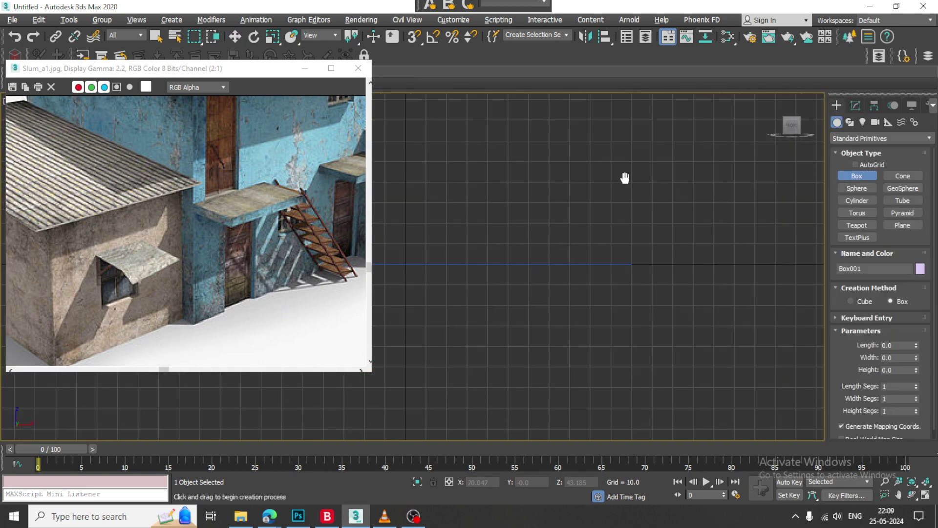
pyautogui.moveTo(624, 178); pyautogui.dragTo(897, 298, button='middle')
pyautogui.scroll(1, 538, 211)
pyautogui.moveTo(639, 249); pyautogui.dragTo(568, 222, button='middle')
pyautogui.scroll(1, 582, 235)
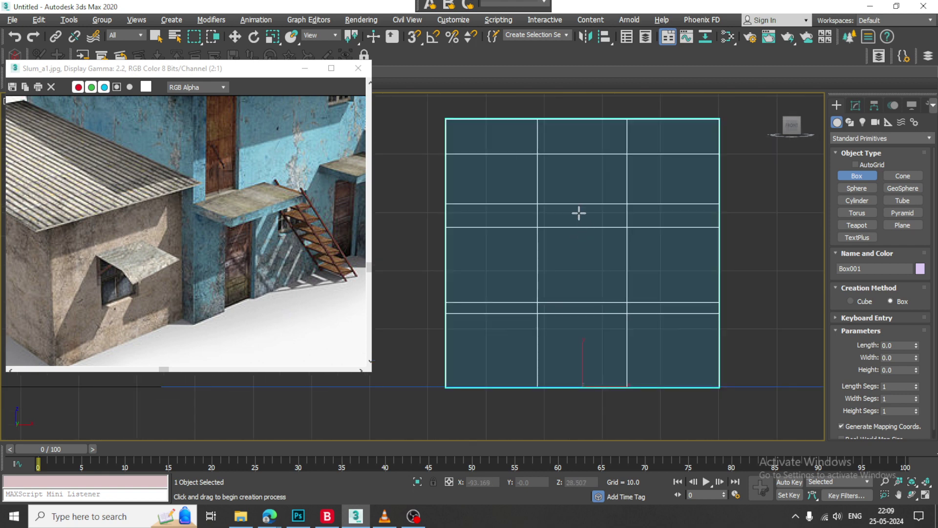
pyautogui.moveTo(538, 227); pyautogui.dragTo(627, 304)
pyautogui.click(627, 301)
pyautogui.press('w')
# Move the window box back into the wall recess, to Y about 4.14.
pyautogui.hotkey('alt', 'w')
pyautogui.middleClick(664, 325)
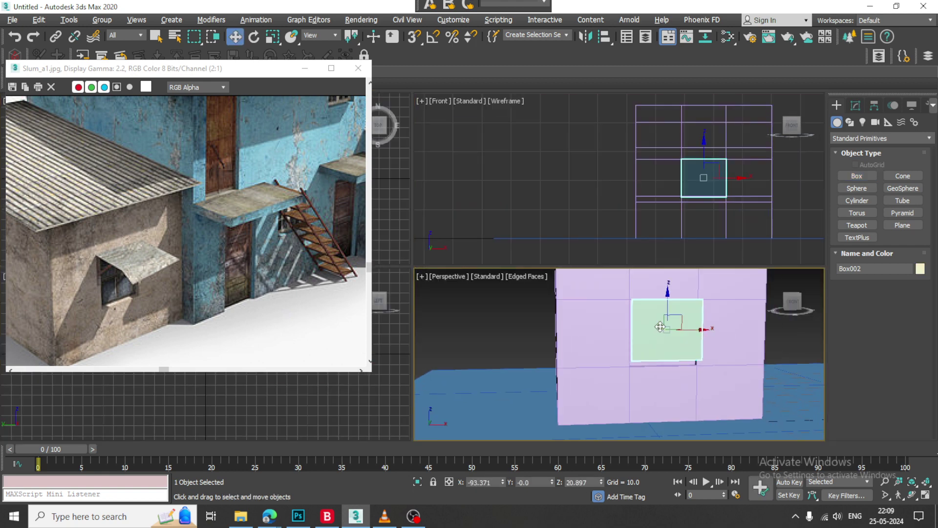
pyautogui.hotkey('alt', 'w')
pyautogui.keyDown('alt'); pyautogui.moveTo(603, 302); pyautogui.dragTo(665, 311, button='middle'); pyautogui.keyUp('alt')
pyautogui.moveTo(506, 228); pyautogui.dragTo(480, 224)
pyautogui.press('f')
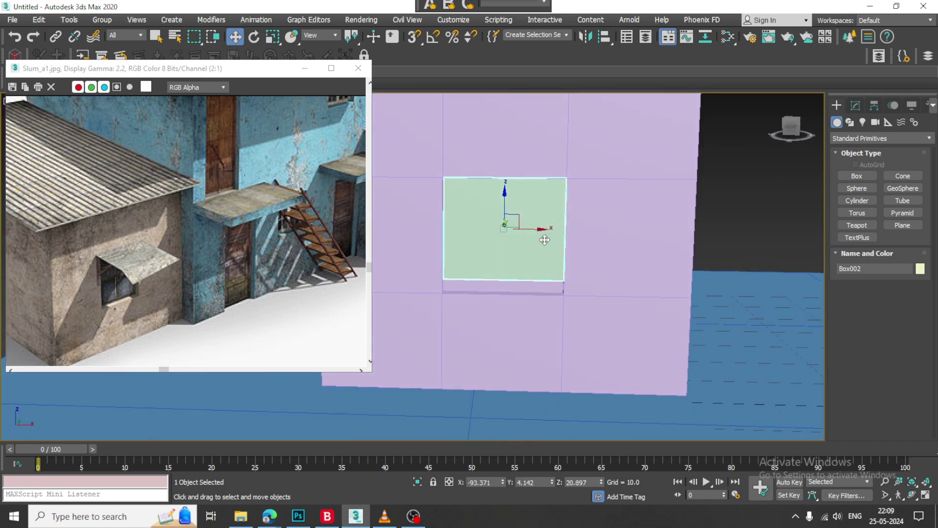
# Convert the window box to Editable Poly and lower its bottom vertices by about 1.98 to fill the opening.
pyautogui.rightClick(542, 196)
pyautogui.moveTo(614, 323)
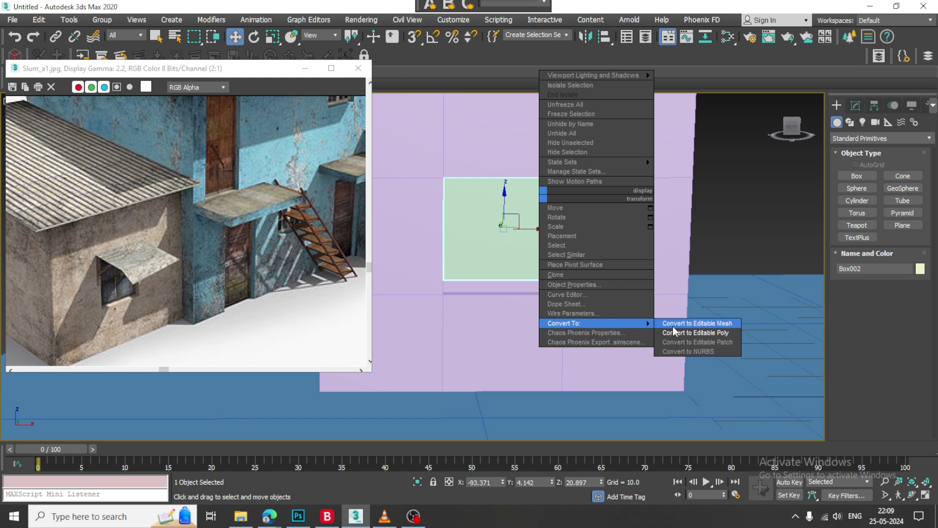
pyautogui.click(696, 332)
pyautogui.press('1')
pyautogui.moveTo(406, 242); pyautogui.dragTo(564, 300)
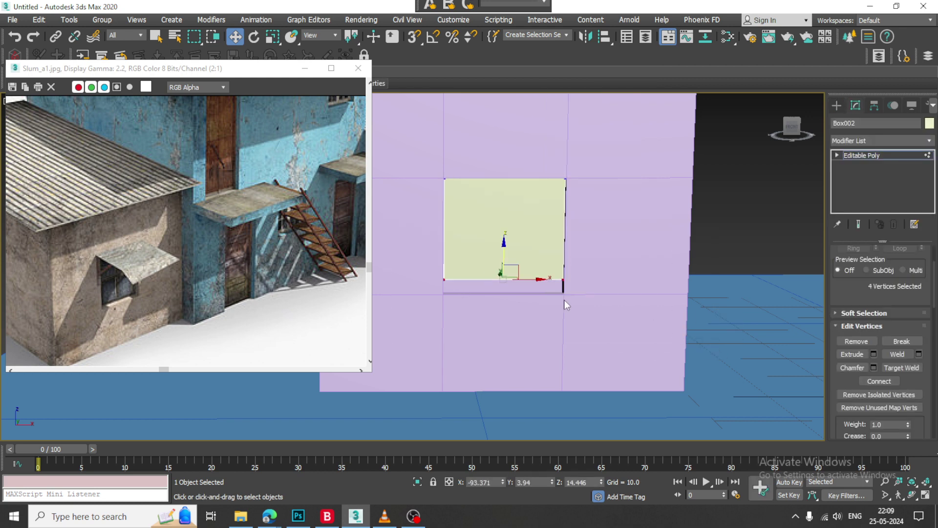
pyautogui.moveTo(505, 247); pyautogui.dragTo(512, 260)
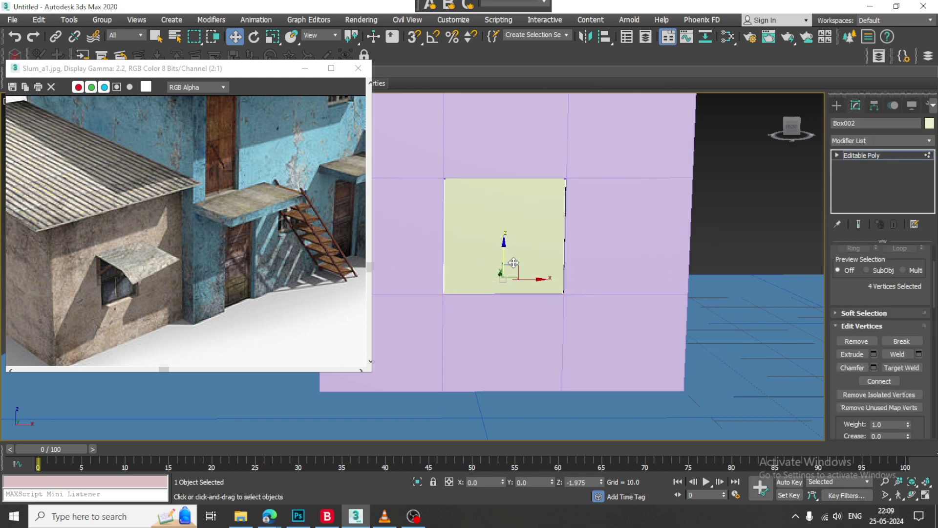
# Connect the window box's vertical edges with 2 segments and a pinch of about -70 to form a horizontal bar.
pyautogui.moveTo(513, 263)
pyautogui.keyDown('alt'); pyautogui.mouseDown(button='middle')
pyautogui.moveTo(529, 265)
pyautogui.moveTo(548, 235)
pyautogui.moveTo(542, 226)
pyautogui.moveTo(563, 247)
pyautogui.mouseUp(button='middle'); pyautogui.keyUp('alt')
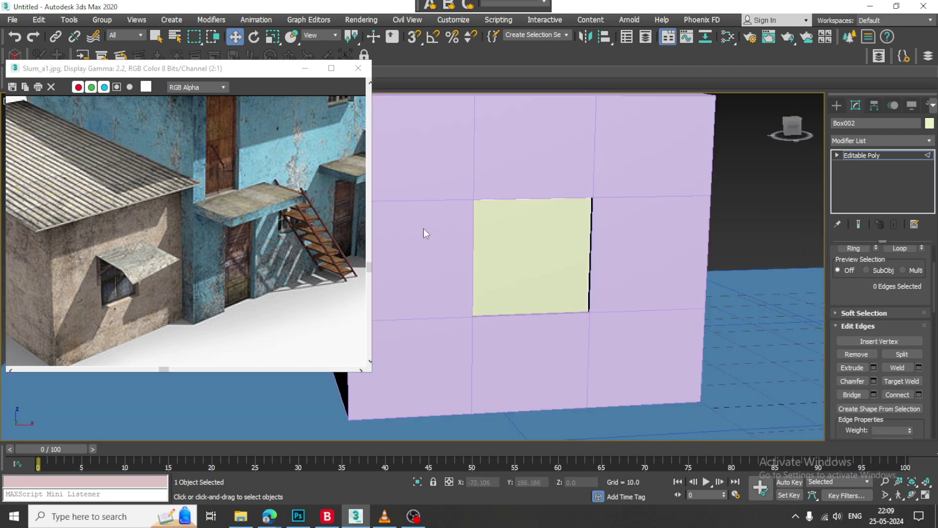
pyautogui.press('2')
pyautogui.click(919, 394)
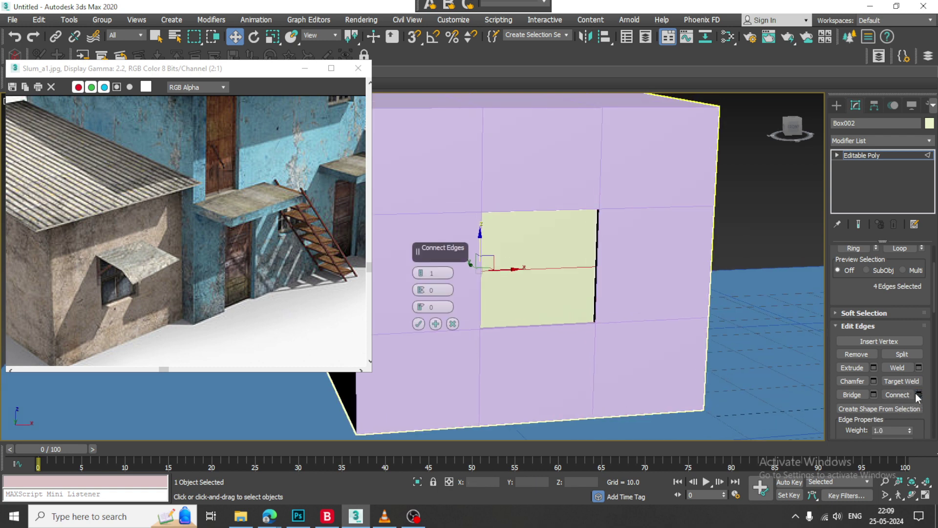
pyautogui.click(420, 271)
pyautogui.moveTo(421, 291); pyautogui.dragTo(482, 472)
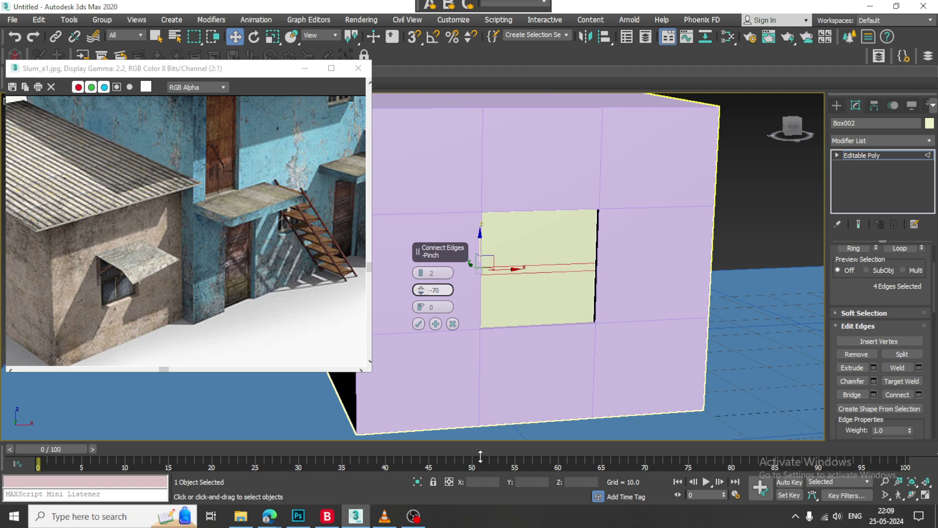
pyautogui.click(418, 324)
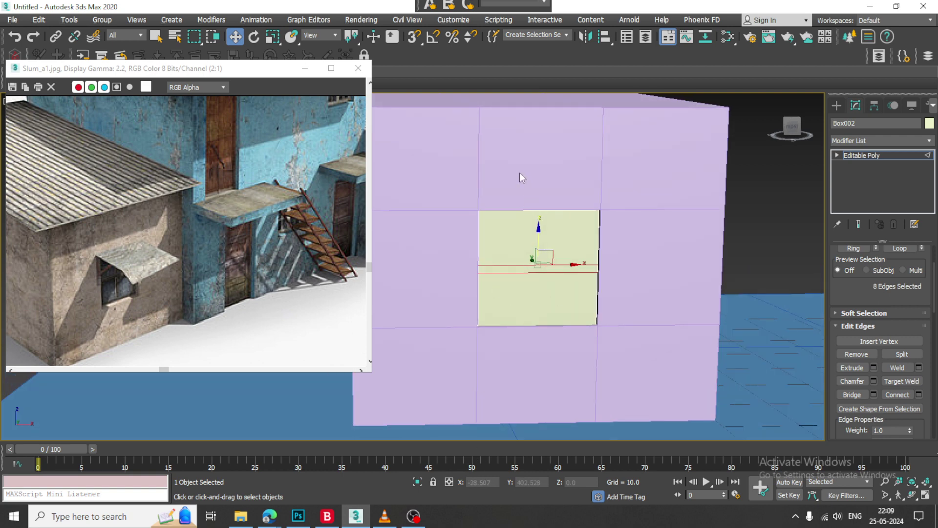
# Connect the window box's horizontal edges with the same settings to form a vertical centre bar.
pyautogui.moveTo(531, 377); pyautogui.dragTo(530, 376)
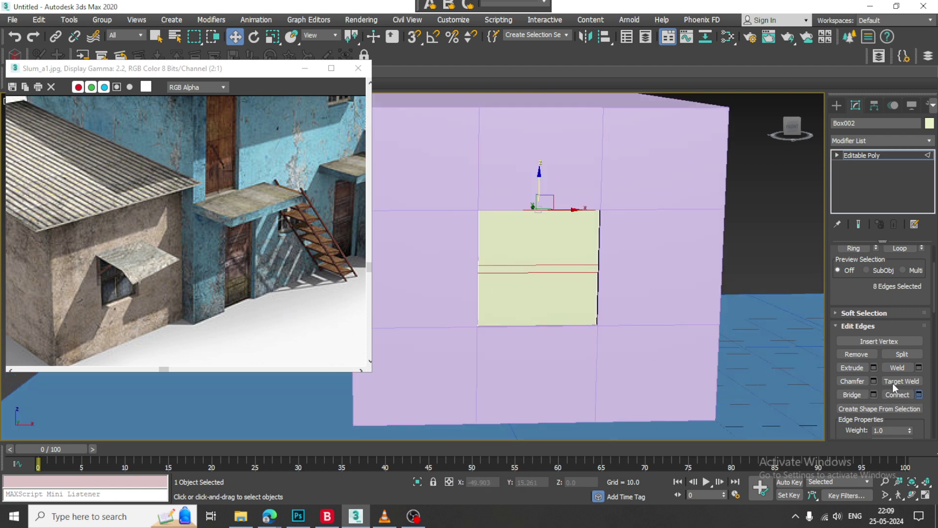
pyautogui.click(919, 394)
pyautogui.click(418, 324)
pyautogui.keyDown('alt'); pyautogui.moveTo(528, 273); pyautogui.dragTo(557, 262, button='middle'); pyautogui.keyUp('alt')
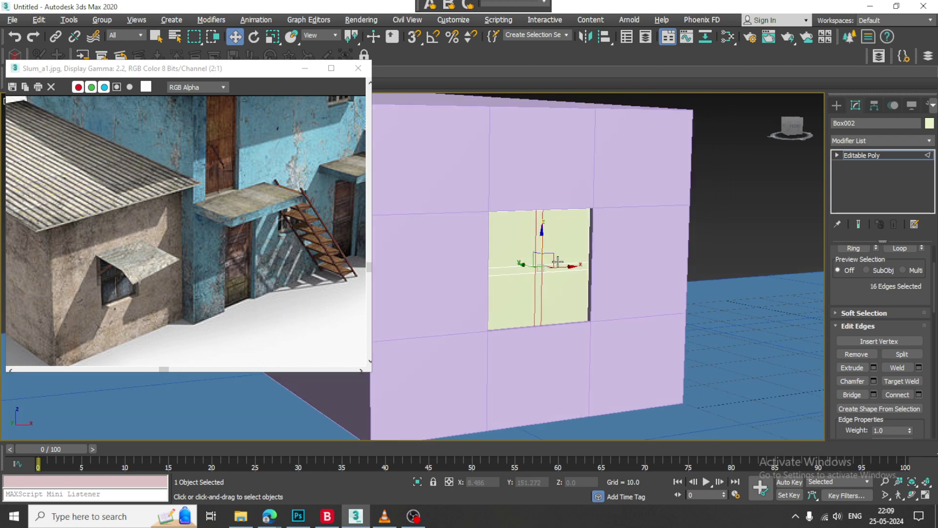
# Inset the two lower pane polygons of the window slightly to leave a narrow frame around each.
pyautogui.press('4')
pyautogui.click(518, 290)
pyautogui.keyDown('ctrl'); pyautogui.click(563, 308); pyautogui.keyUp('ctrl')
pyautogui.keyDown('alt'); pyautogui.moveTo(563, 308); pyautogui.dragTo(590, 298, button='middle'); pyautogui.keyUp('alt')
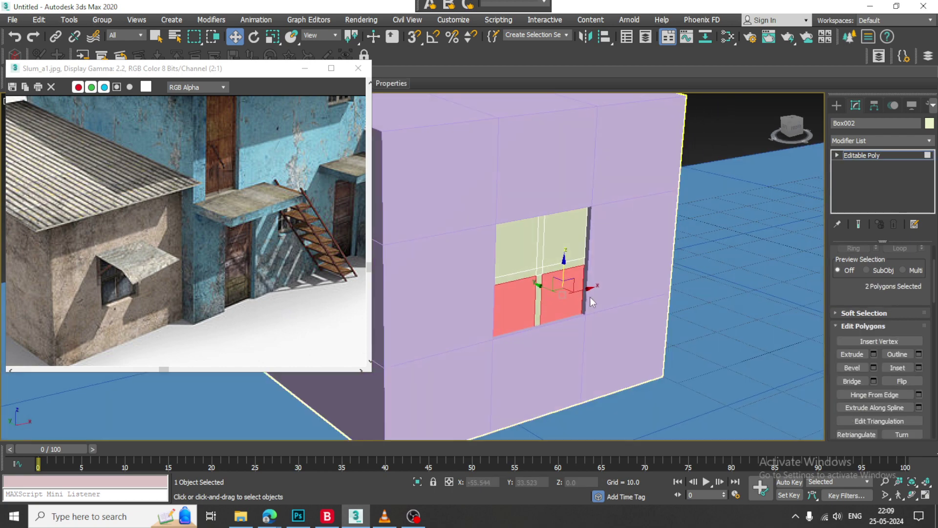
pyautogui.scroll(3, 590, 298)
pyautogui.click(919, 368)
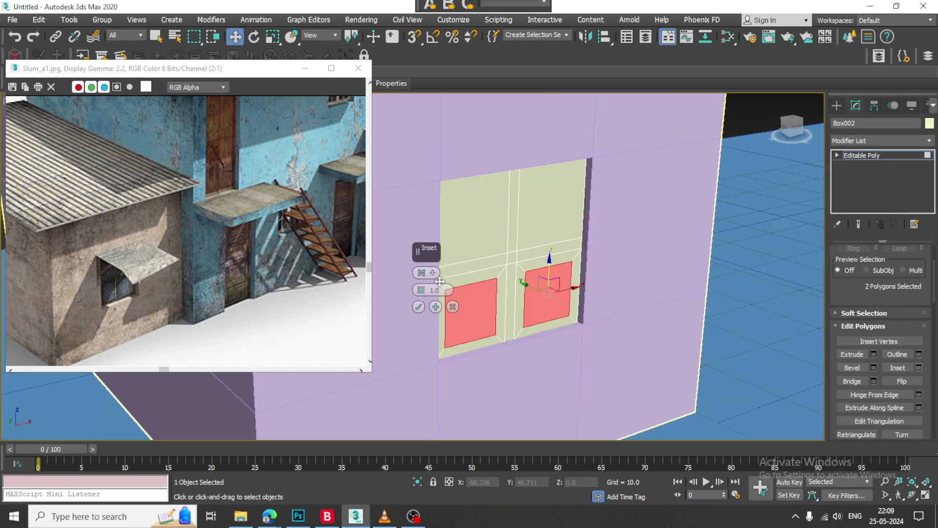
pyautogui.moveTo(421, 290); pyautogui.dragTo(421, 297)
pyautogui.click(419, 307)
# Extrude the two lower window panes inward by about -0.274.
pyautogui.keyDown('alt'); pyautogui.moveTo(600, 274); pyautogui.dragTo(628, 288, button='middle'); pyautogui.keyUp('alt')
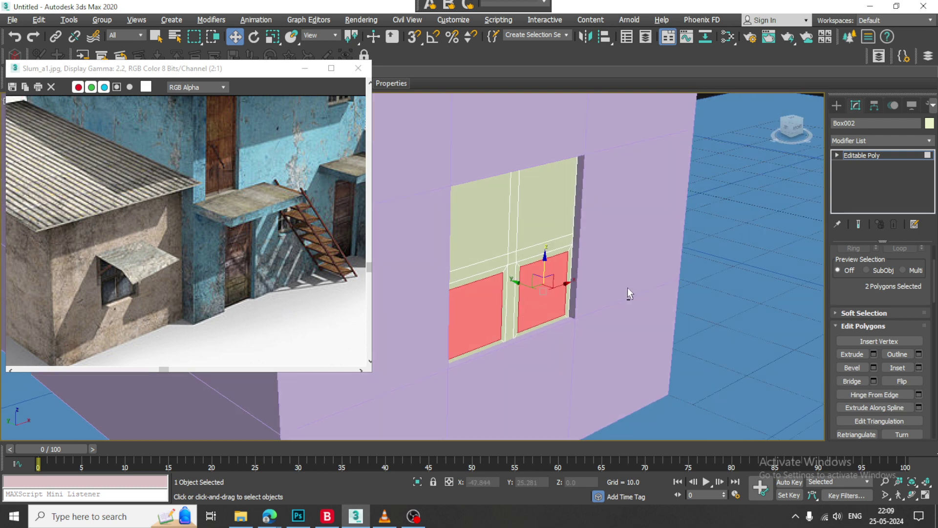
pyautogui.click(874, 354)
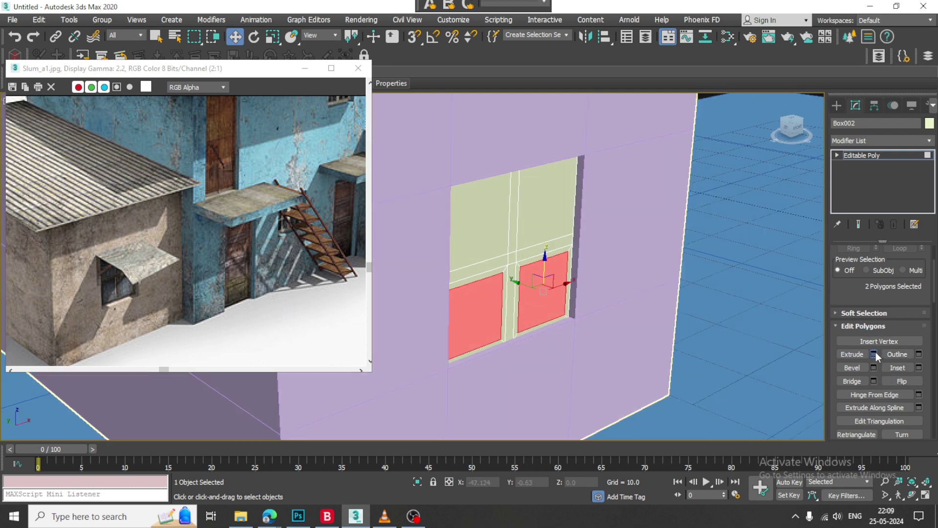
pyautogui.moveTo(420, 290); pyautogui.dragTo(439, 343)
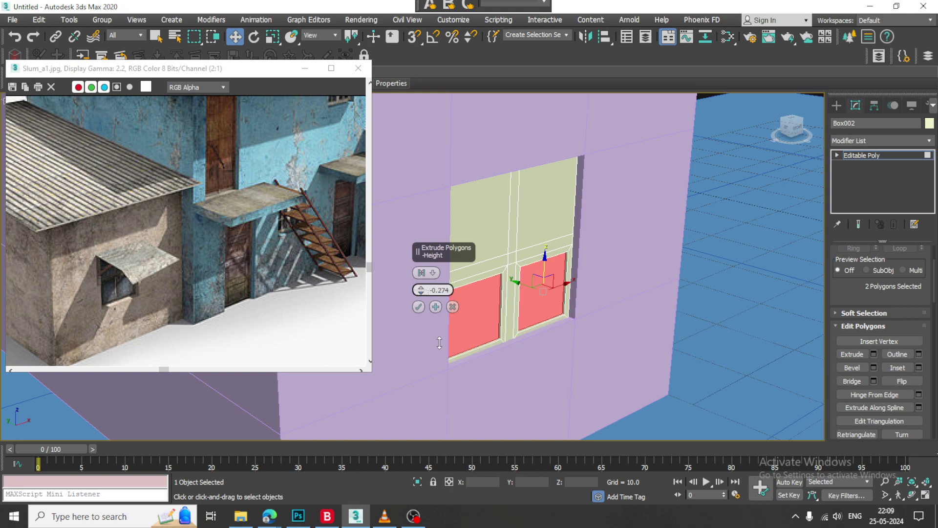
pyautogui.click(418, 307)
pyautogui.scroll(2, 641, 294)
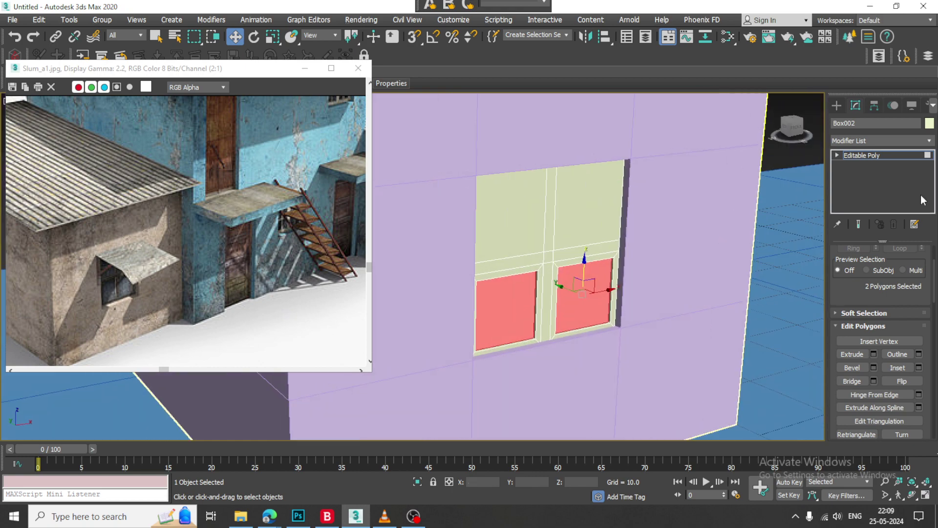
# With AutoGrid on, create a narrow upright box about 5.99 x 0.537 x 0.518 on the wall left of the window.
pyautogui.click(837, 105)
pyautogui.click(857, 176)
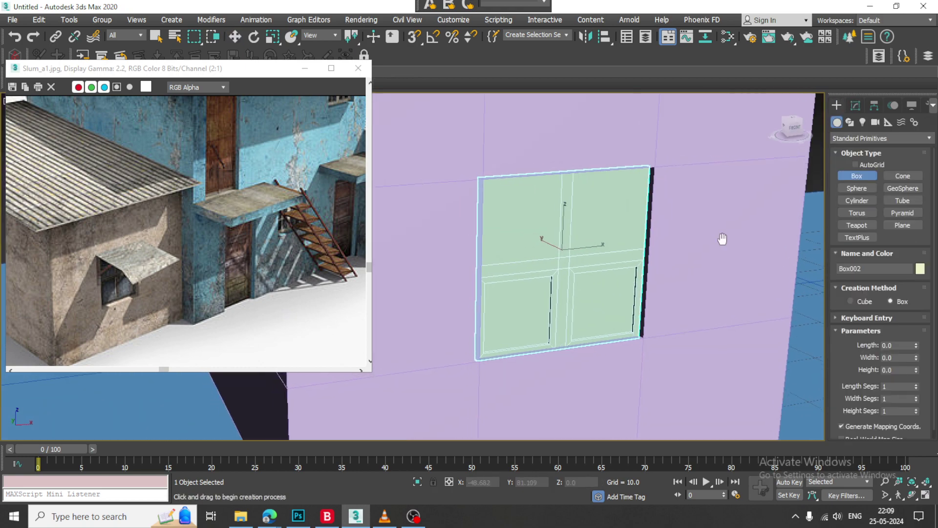
pyautogui.click(856, 165)
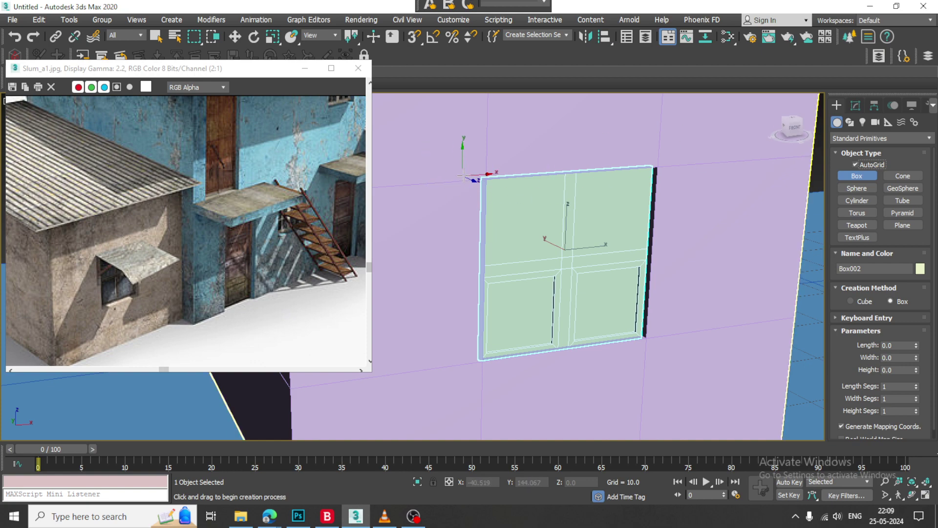
pyautogui.moveTo(464, 176); pyautogui.dragTo(470, 252)
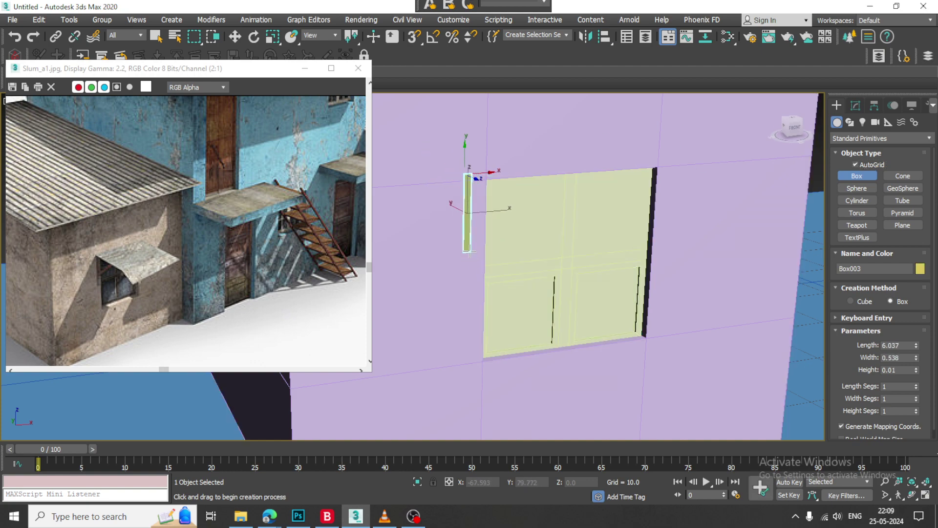
pyautogui.click(472, 245)
pyautogui.moveTo(472, 245)
pyautogui.keyDown('alt'); pyautogui.mouseDown(button='middle')
pyautogui.moveTo(498, 210)
pyautogui.moveTo(464, 232)
pyautogui.mouseUp(button='middle'); pyautogui.keyUp('alt')
pyautogui.scroll(5, 499, 210)
# Move the narrow box closer to the window, to X about -102.15.
pyautogui.press('w')
pyautogui.press('r')
pyautogui.moveTo(450, 230); pyautogui.dragTo(444, 223)
pyautogui.press('w')
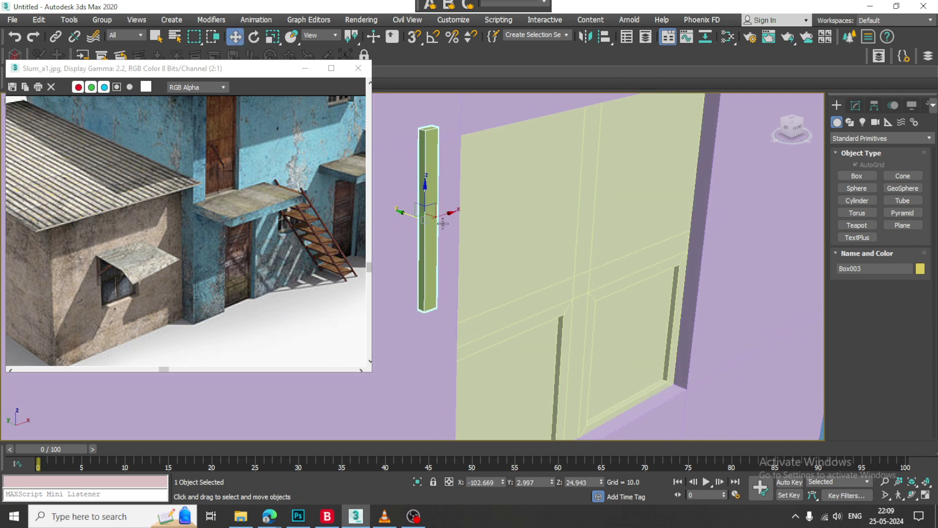
pyautogui.keyDown('alt'); pyautogui.moveTo(444, 223); pyautogui.dragTo(440, 227, button='middle'); pyautogui.keyUp('alt')
pyautogui.moveTo(459, 219); pyautogui.dragTo(474, 219)
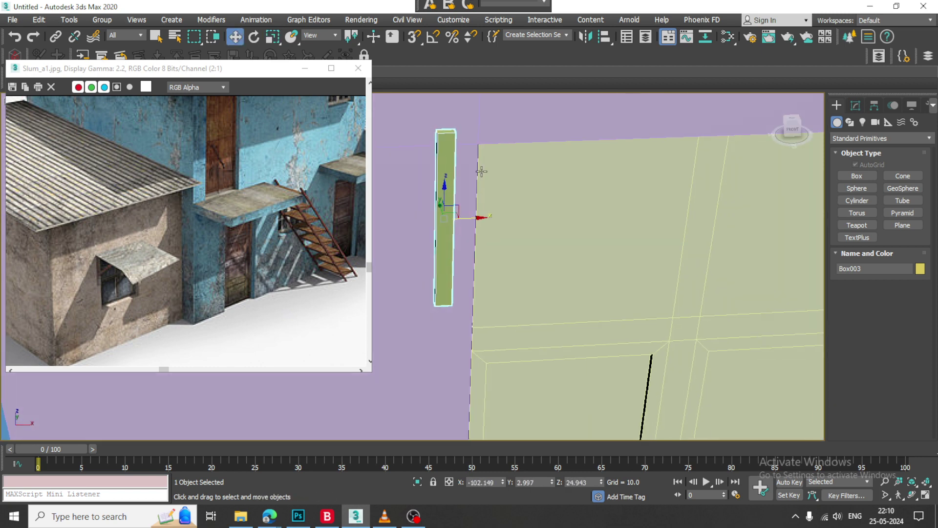
# Copy the narrow box to the opposite side of the window, at X about -84.77.
pyautogui.moveTo(475, 219)
pyautogui.keyDown('alt'); pyautogui.mouseDown(button='middle')
pyautogui.moveTo(491, 184)
pyautogui.moveTo(494, 192)
pyautogui.mouseUp(button='middle'); pyautogui.keyUp('alt')
pyautogui.scroll(-3, 495, 193)
pyautogui.moveTo(495, 193)
pyautogui.keyDown('shift'); pyautogui.mouseDown()
pyautogui.moveTo(705, 192)
pyautogui.moveTo(684, 204)
pyautogui.mouseUp(); pyautogui.keyUp('shift')
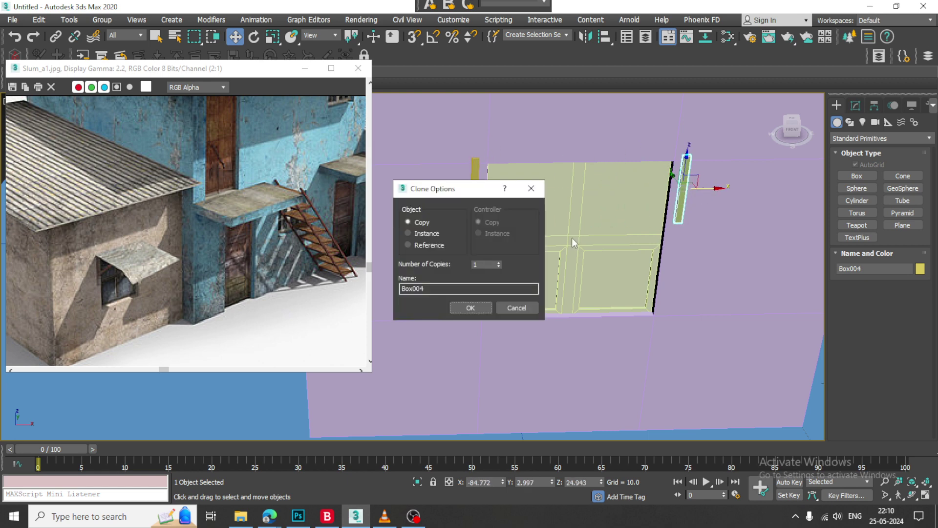
pyautogui.click(460, 303)
# Examine the copied narrow box and its position against the wall in a close side view.
pyautogui.keyDown('alt'); pyautogui.moveTo(689, 252); pyautogui.dragTo(774, 225, button='middle'); pyautogui.keyUp('alt')
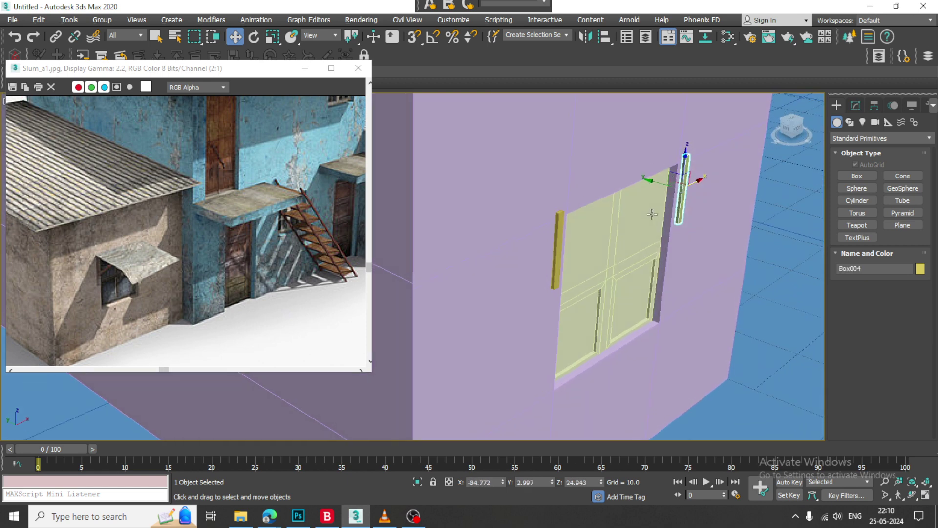
pyautogui.hotkey('alt', 'w')
pyautogui.moveTo(674, 185); pyautogui.dragTo(660, 190, button='middle')
pyautogui.middleClick(306, 399)
pyautogui.hotkey('alt', 'w')
pyautogui.press('z')
pyautogui.moveTo(517, 260); pyautogui.dragTo(537, 252, button='middle')
pyautogui.scroll(-5, 559, 258)
pyautogui.scroll(2, 536, 252)
pyautogui.press('e')
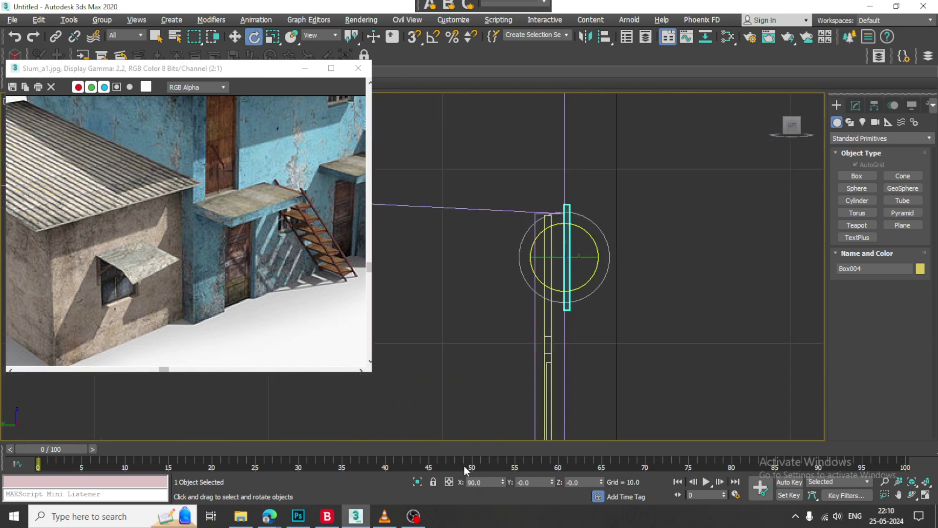
pyautogui.click(414, 515)
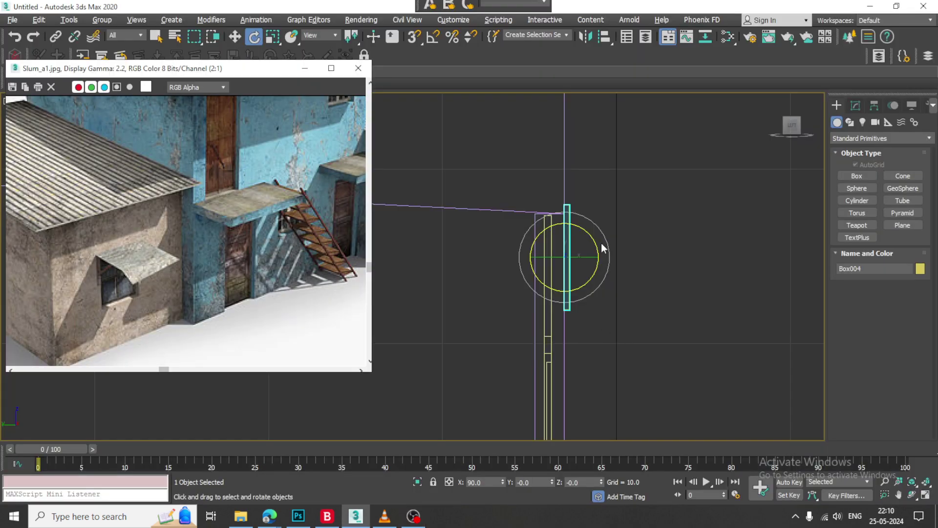
pyautogui.moveTo(589, 234)
pyautogui.keyDown('shift'); pyautogui.mouseDown()
pyautogui.moveTo(630, 264)
pyautogui.moveTo(606, 288)
pyautogui.mouseUp(); pyautogui.keyUp('shift')
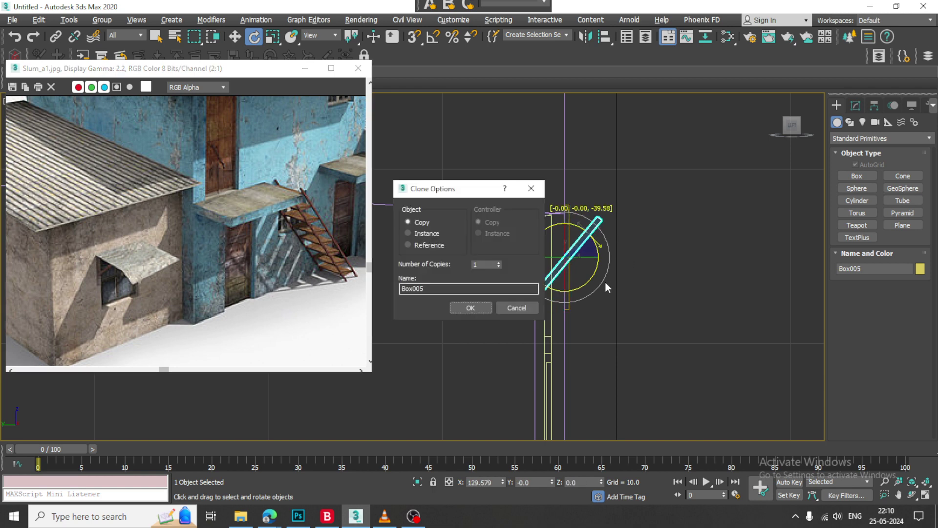
pyautogui.click(530, 309)
# Move the copied narrow box outward from the wall, to Y about 1.18.
pyautogui.press('w')
pyautogui.moveTo(593, 255); pyautogui.dragTo(623, 251)
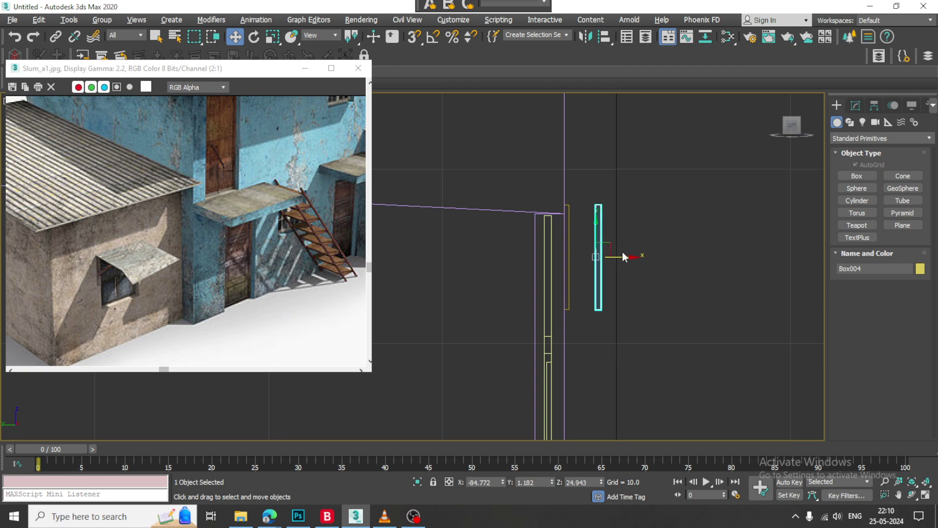
pyautogui.moveTo(603, 175); pyautogui.dragTo(604, 177)
# Convert the copied narrow box to Editable Poly and shorten it by lowering its top vertices about 1.52.
pyautogui.click(598, 205)
pyautogui.rightClick(598, 205)
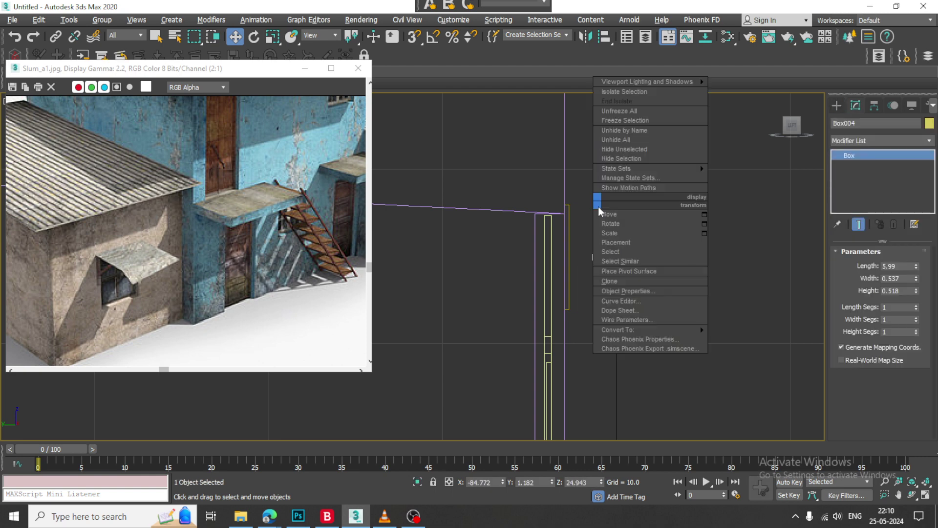
pyautogui.moveTo(649, 328)
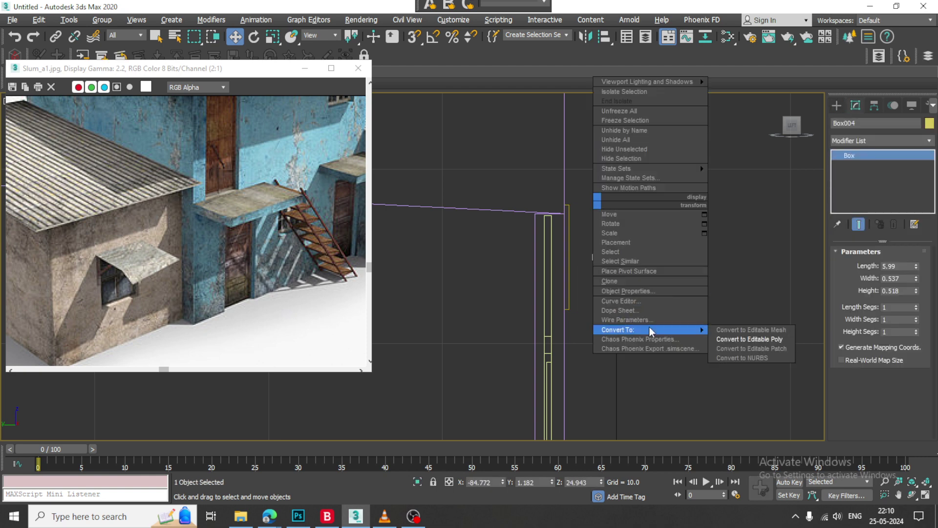
pyautogui.click(736, 338)
pyautogui.press('1')
pyautogui.moveTo(586, 215); pyautogui.dragTo(612, 198)
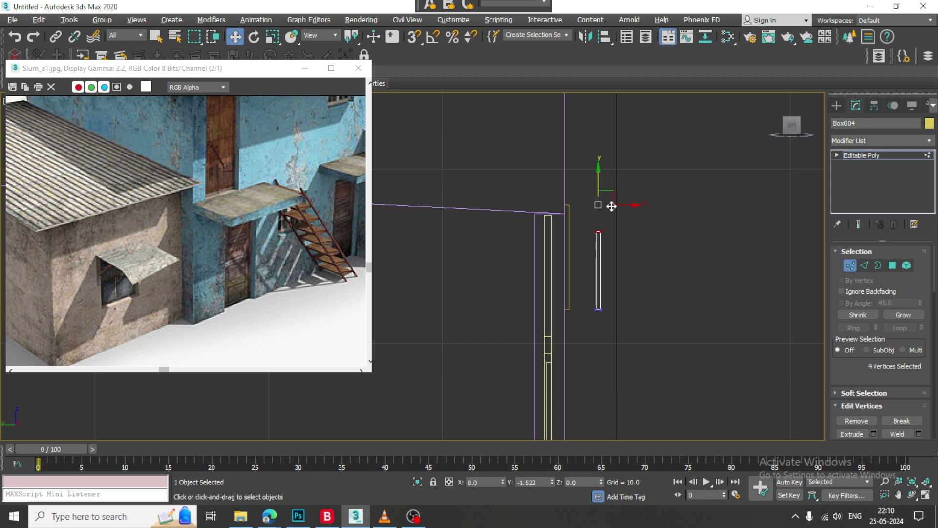
pyautogui.click(888, 156)
# Rotate the shortened box to slant outward from the wall and place it at Y about 0.58, Z about 26.49.
pyautogui.press('e')
pyautogui.moveTo(620, 241); pyautogui.dragTo(658, 285)
pyautogui.press('w')
pyautogui.moveTo(614, 248); pyautogui.dragTo(622, 218)
pyautogui.hotkey('alt', 'w')
pyautogui.moveTo(667, 335); pyautogui.dragTo(649, 335, button='middle')
pyautogui.hotkey('alt', 'w')
pyautogui.keyDown('alt'); pyautogui.moveTo(689, 294); pyautogui.dragTo(644, 294, button='middle'); pyautogui.keyUp('alt')
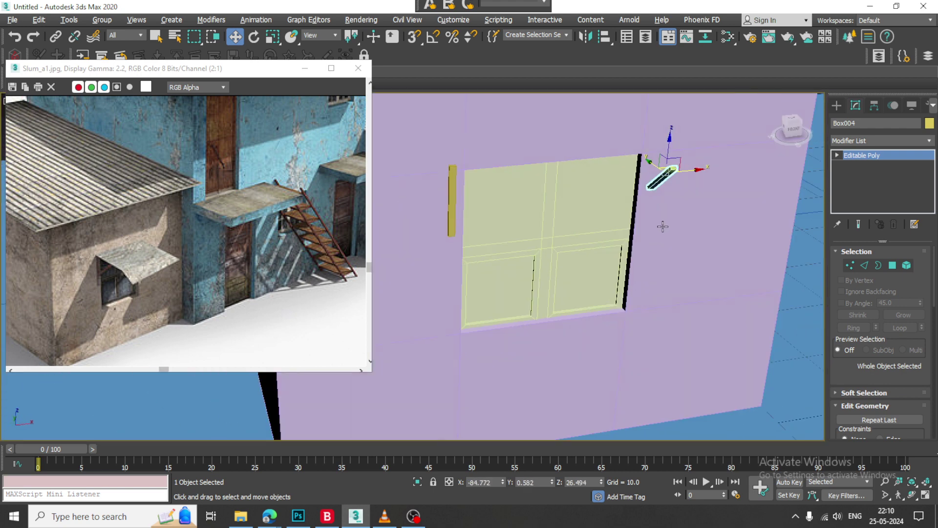
# Copy the upright narrow box across the window to the wall on its opposite side, at X about -85.28.
pyautogui.keyDown('alt'); pyautogui.moveTo(663, 226); pyautogui.dragTo(655, 225, button='middle'); pyautogui.keyUp('alt')
pyautogui.keyDown('shift'); pyautogui.moveTo(447, 184); pyautogui.dragTo(670, 193); pyautogui.keyUp('shift')
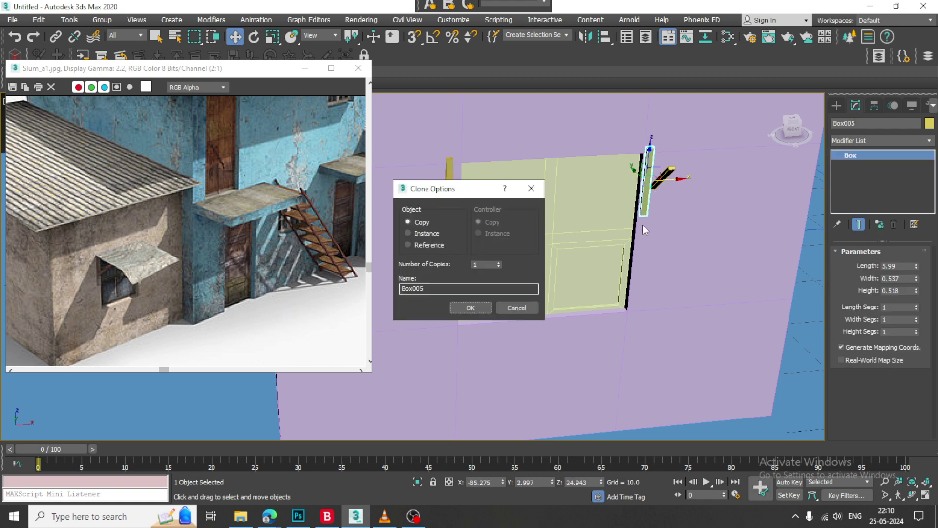
pyautogui.click(470, 308)
# Align the slanted box with the new upright at X about -85.33 and copy it to the other upright at X about -102.18.
pyautogui.click(664, 178)
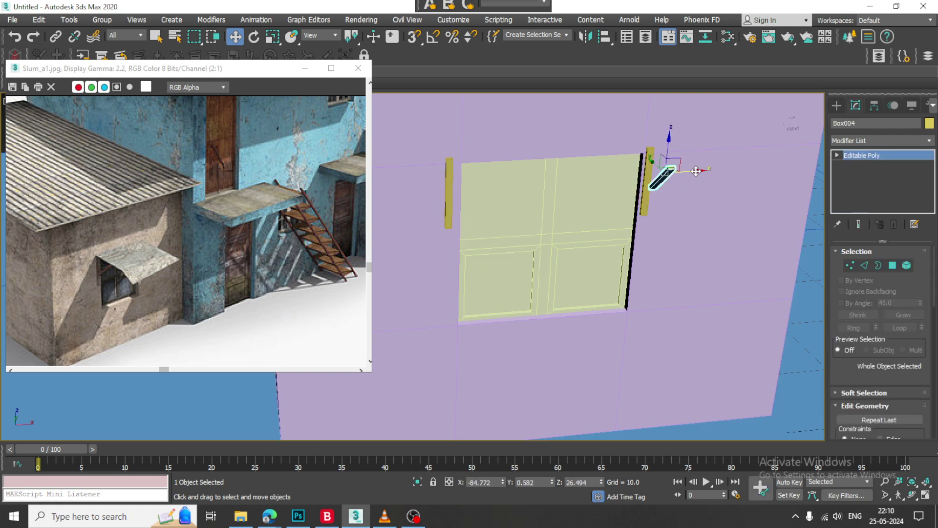
pyautogui.moveTo(696, 171); pyautogui.dragTo(689, 172)
pyautogui.keyDown('alt'); pyautogui.moveTo(690, 172); pyautogui.dragTo(693, 173, button='middle'); pyautogui.keyUp('alt')
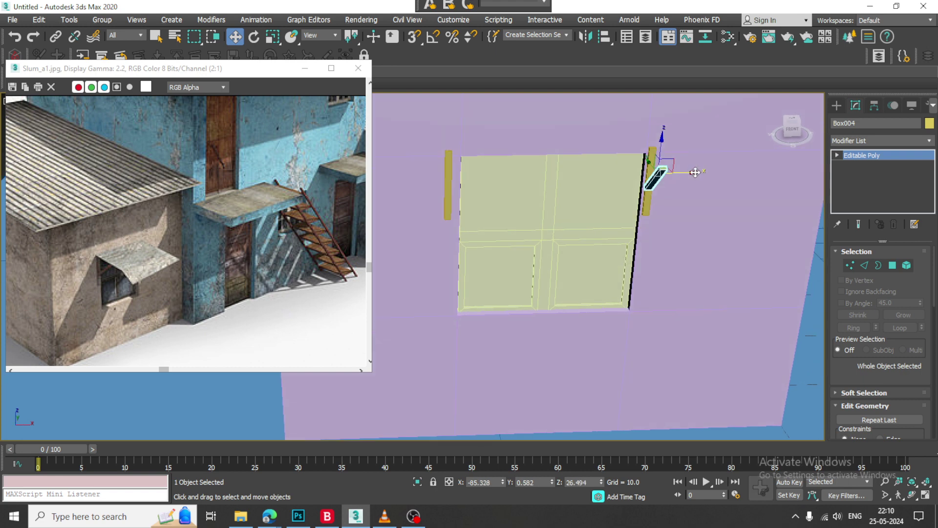
pyautogui.keyDown('shift'); pyautogui.moveTo(695, 173); pyautogui.dragTo(515, 182); pyautogui.keyUp('shift')
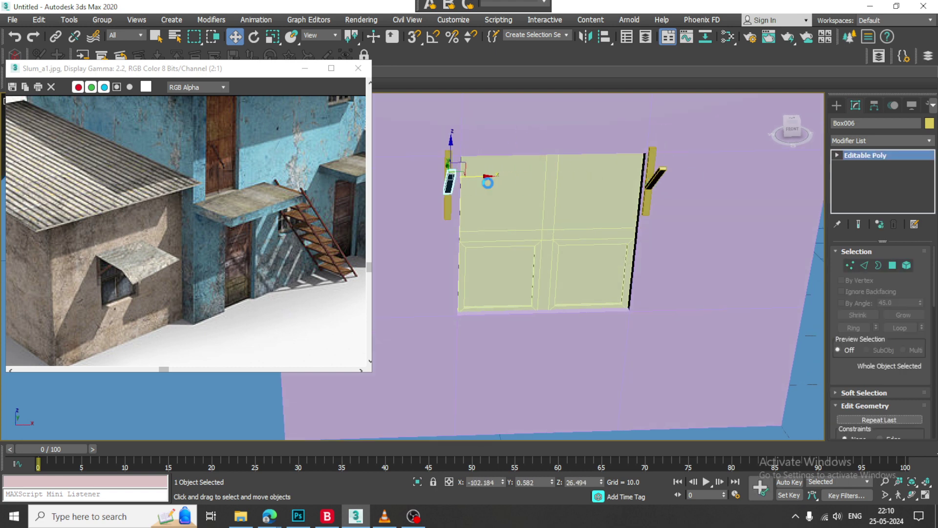
pyautogui.click(464, 312)
# Draw an open line as the awning profile in the side view, sloping outward from the wall above the brace and bending down beyond it.
pyautogui.hotkey('alt', 'w')
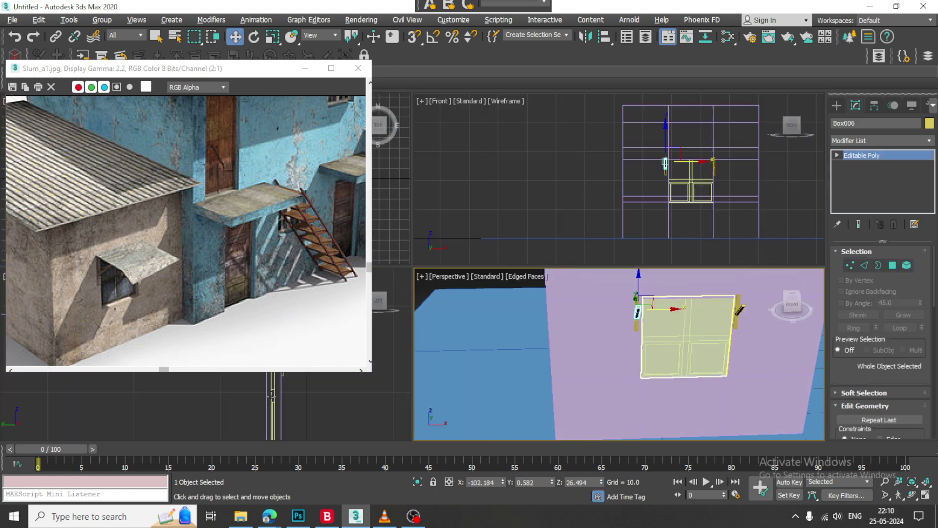
pyautogui.hotkey('alt', 'w')
pyautogui.scroll(-5, 434, 266)
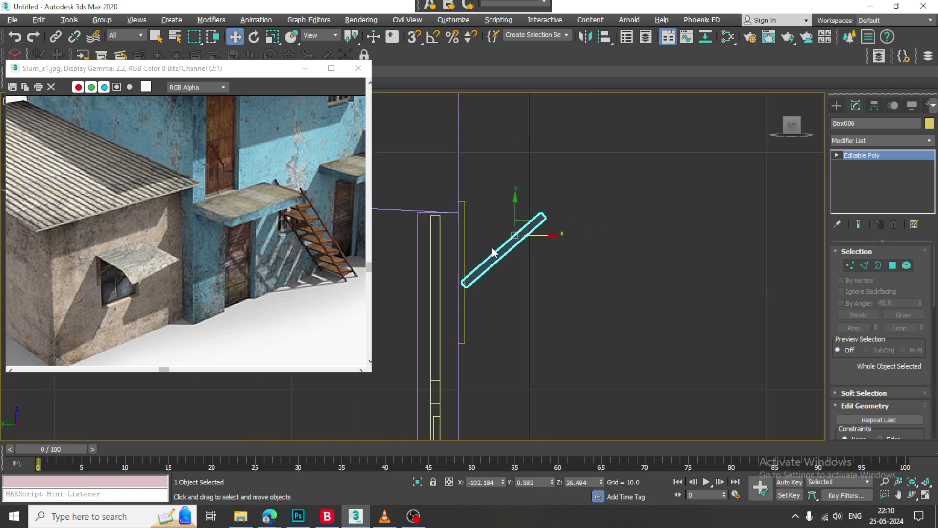
pyautogui.click(837, 105)
pyautogui.click(850, 123)
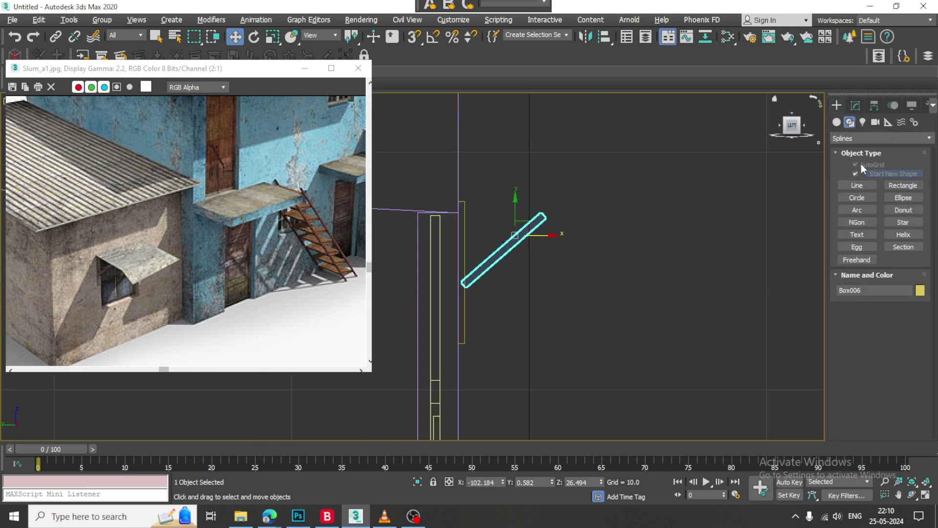
pyautogui.click(865, 186)
pyautogui.scroll(4, 574, 207)
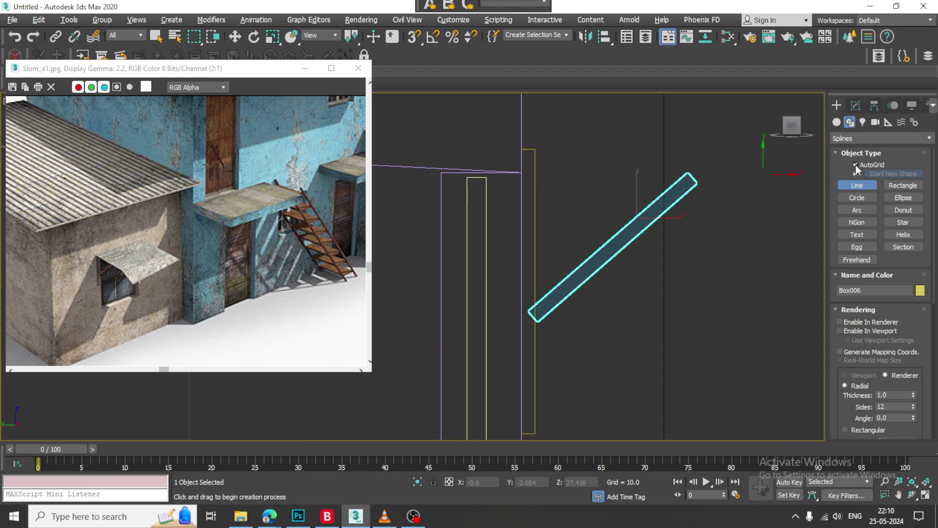
pyautogui.click(518, 146)
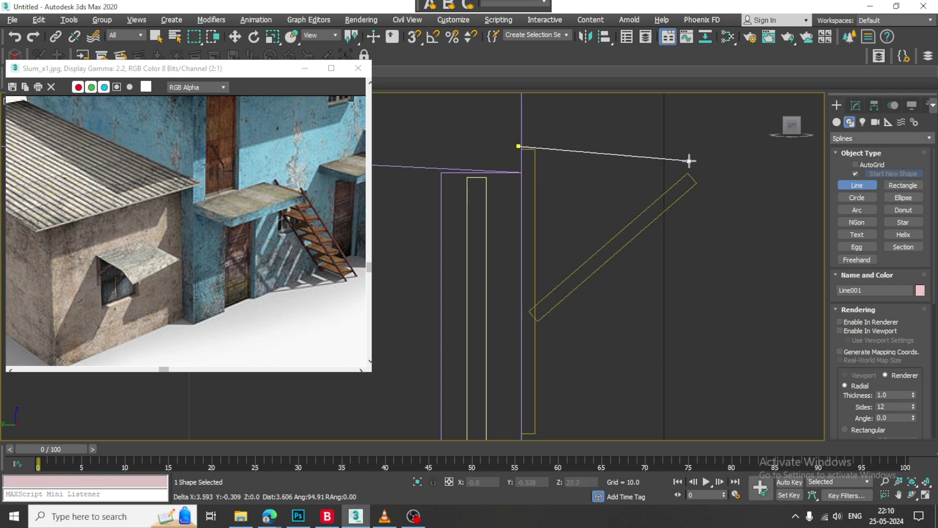
pyautogui.rightClick(743, 226)
# Move the awning profile line over to the window's brackets, at X about -102.37.
pyautogui.press('w')
pyautogui.hotkey('alt', 'w')
pyautogui.hotkey('alt', 'w')
pyautogui.keyDown('alt'); pyautogui.moveTo(637, 310); pyautogui.dragTo(585, 254, button='middle'); pyautogui.keyUp('alt')
pyautogui.scroll(-5, 585, 253)
pyautogui.moveTo(754, 255); pyautogui.dragTo(695, 240, button='middle')
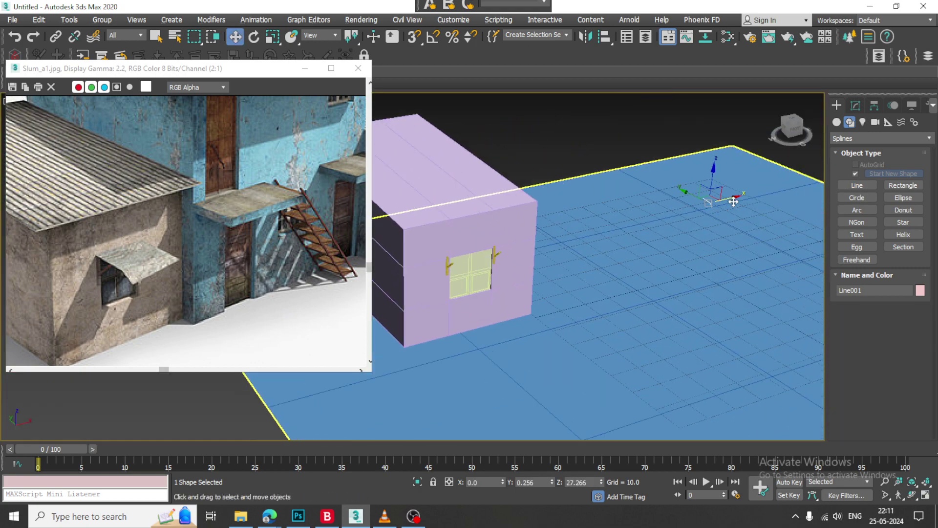
pyautogui.moveTo(734, 202); pyautogui.dragTo(538, 255)
pyautogui.moveTo(472, 274); pyautogui.dragTo(473, 273)
# Scale up the awning profile line and place it over the bracket at X about -103.28, Y about -0.06.
pyautogui.press('z')
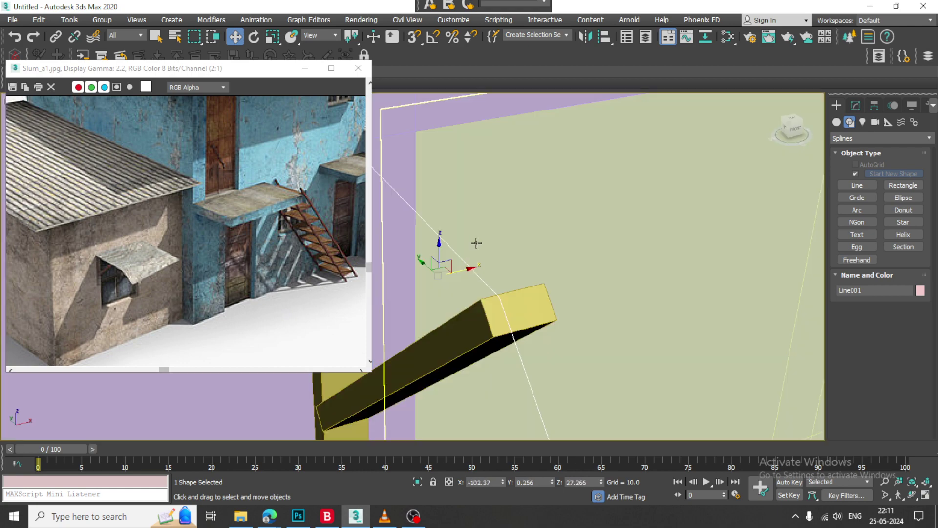
pyautogui.moveTo(476, 243); pyautogui.dragTo(708, 189, button='middle')
pyautogui.scroll(-2, 654, 163)
pyautogui.scroll(-3, 654, 164)
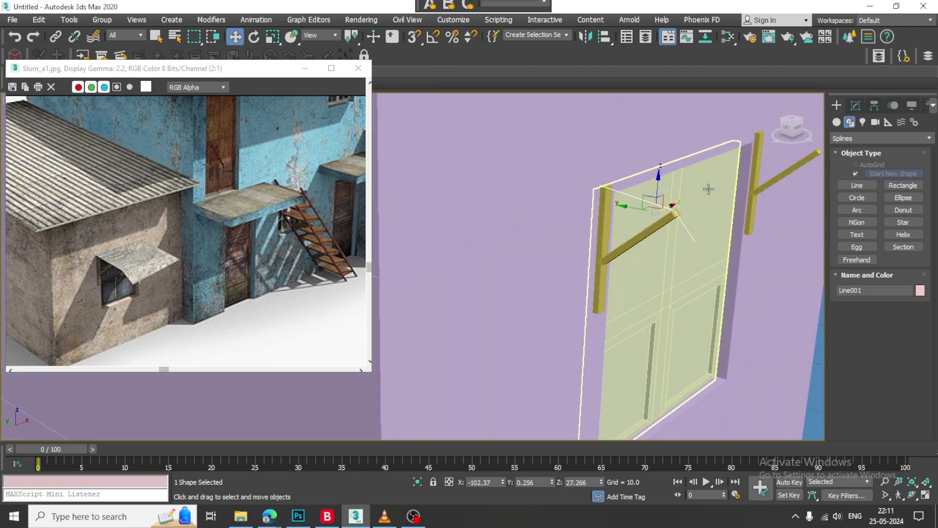
pyautogui.click(665, 218)
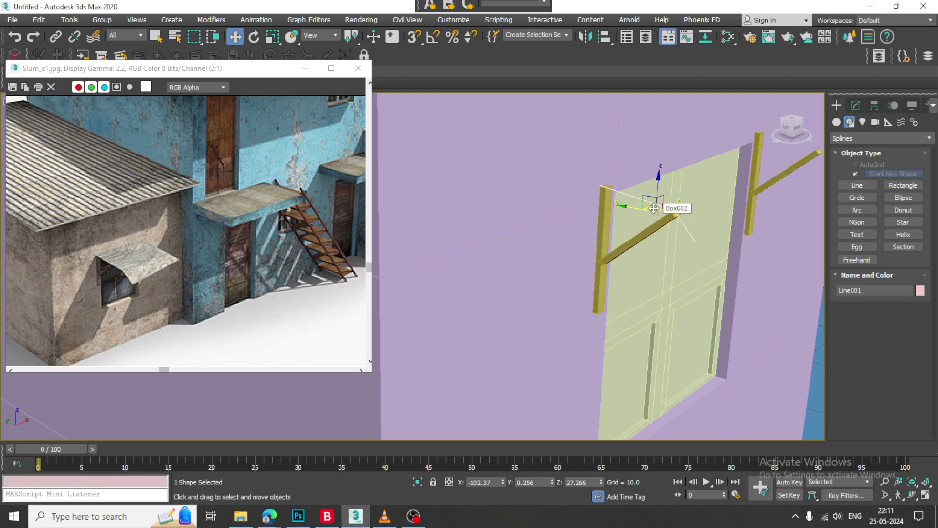
pyautogui.press('r')
pyautogui.moveTo(657, 204); pyautogui.dragTo(624, 161)
pyautogui.press('w')
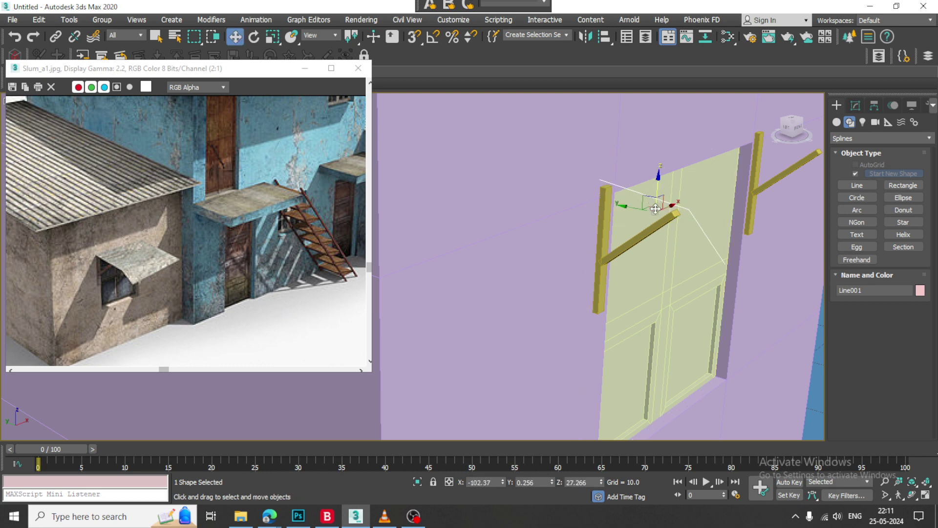
pyautogui.moveTo(641, 208); pyautogui.dragTo(638, 206)
pyautogui.keyDown('alt'); pyautogui.moveTo(678, 201); pyautogui.dragTo(620, 203, button='middle'); pyautogui.keyUp('alt')
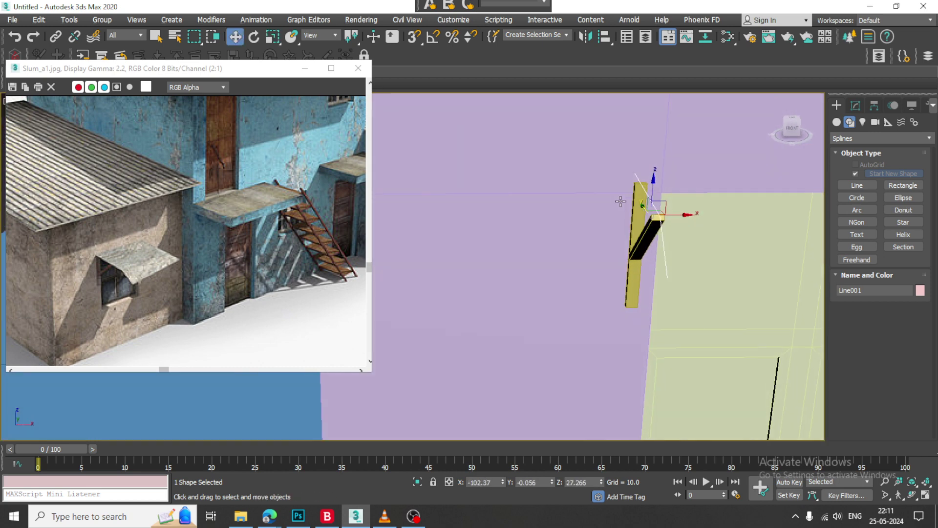
pyautogui.moveTo(678, 215); pyautogui.dragTo(659, 214)
# Show the profile line's thickness in the viewport with a rectangular section of length 9.6 and width 0.12.
pyautogui.click(856, 105)
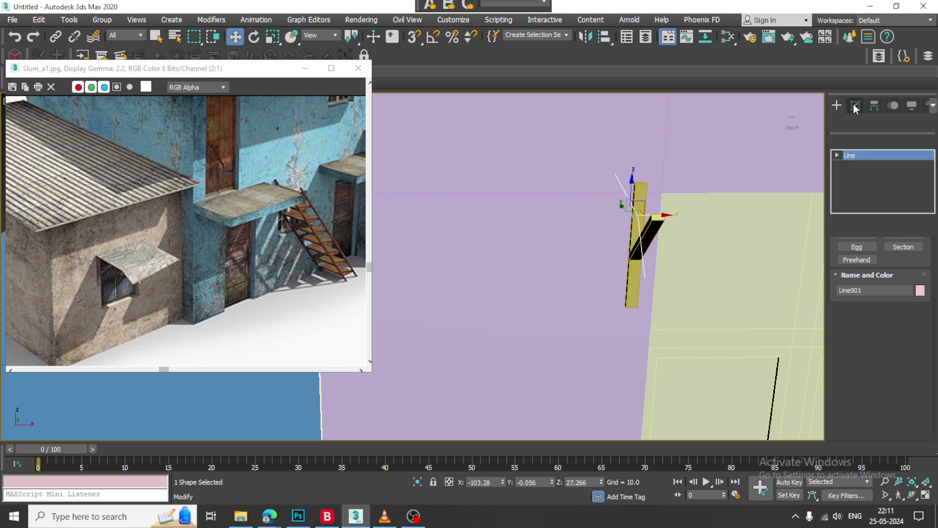
pyautogui.click(840, 273)
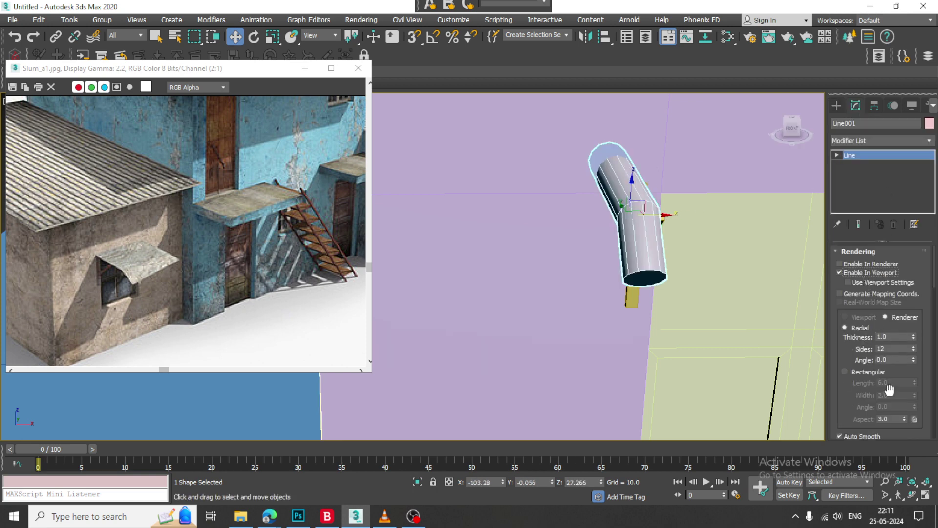
pyautogui.click(857, 373)
pyautogui.moveTo(915, 382); pyautogui.dragTo(931, 452)
# Centre the awning over the window at X about -93.88 and set its rectangular length to about 10.395 to overhang both brackets.
pyautogui.scroll(-3, 702, 275)
pyautogui.keyDown('alt'); pyautogui.moveTo(702, 275); pyautogui.dragTo(687, 264, button='middle'); pyautogui.keyUp('alt')
pyautogui.moveTo(687, 264); pyautogui.dragTo(566, 238, button='middle')
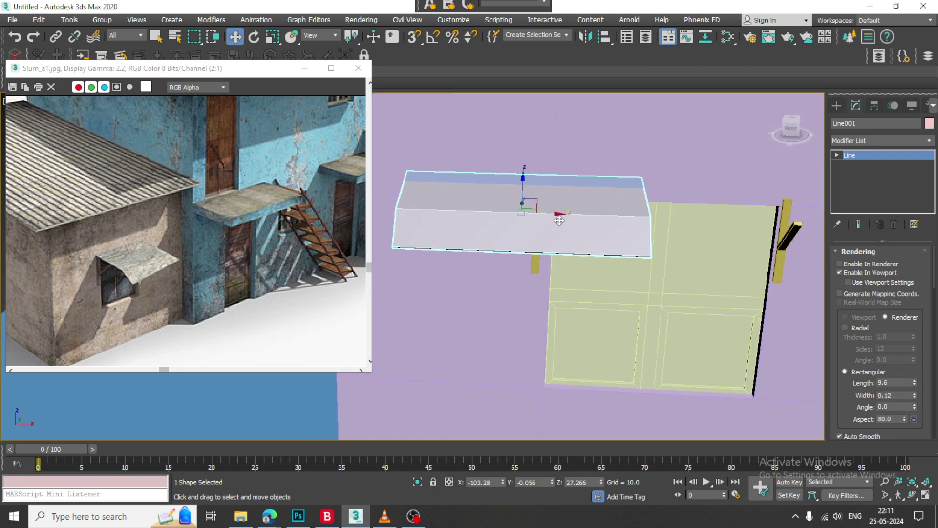
pyautogui.moveTo(561, 218); pyautogui.dragTo(723, 219)
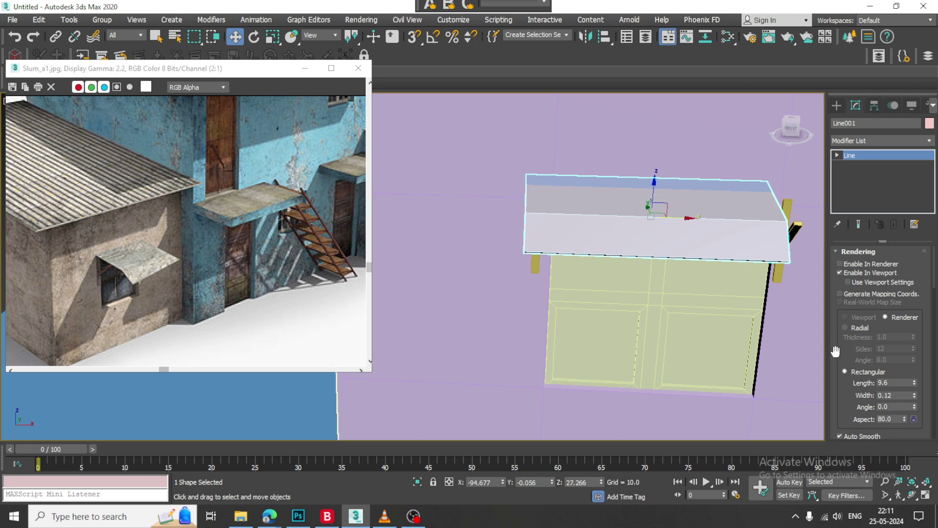
pyautogui.moveTo(914, 394); pyautogui.dragTo(914, 355)
pyautogui.hotkey('ctrl', 'z')
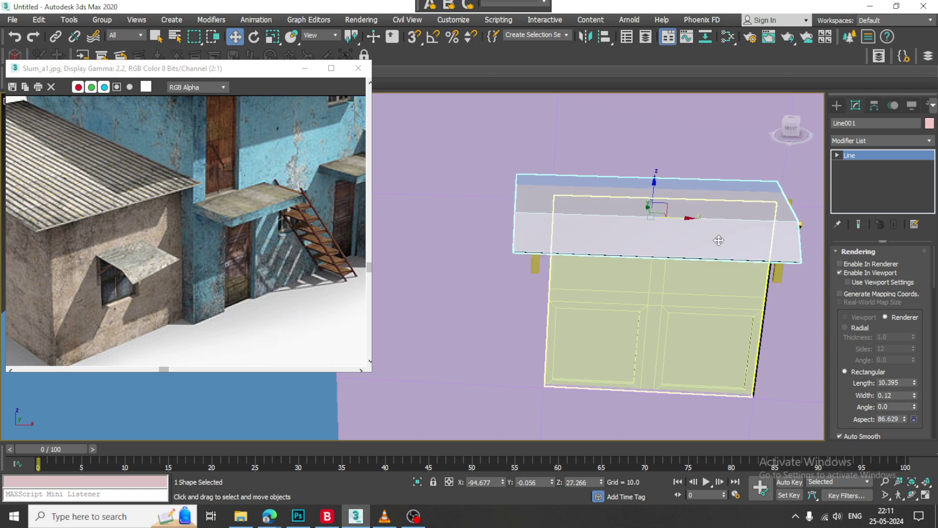
pyautogui.moveTo(679, 217); pyautogui.dragTo(690, 218)
# Raise both slanted boxes to the awning's underside, at Y about 0.52, Z about 26.81.
pyautogui.keyDown('alt'); pyautogui.moveTo(691, 218); pyautogui.dragTo(611, 221, button='middle'); pyautogui.keyUp('alt')
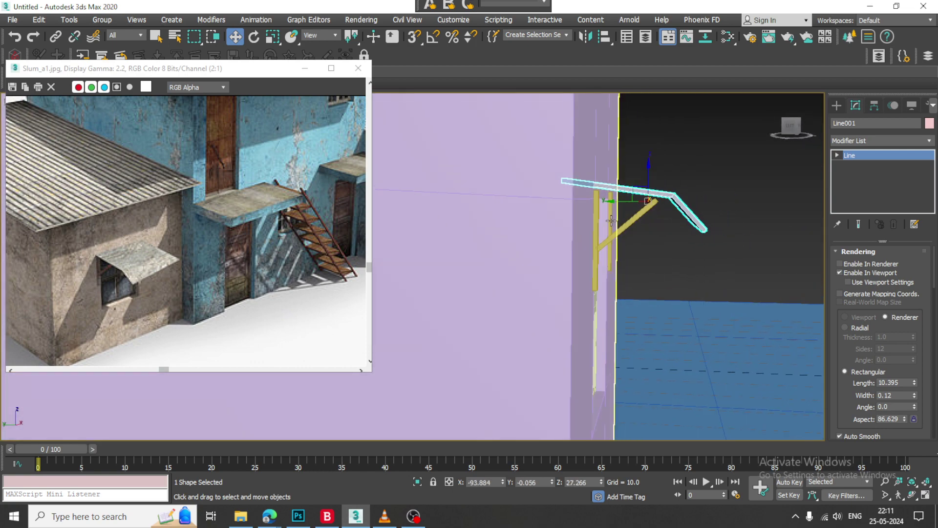
pyautogui.hotkey('alt', 'w')
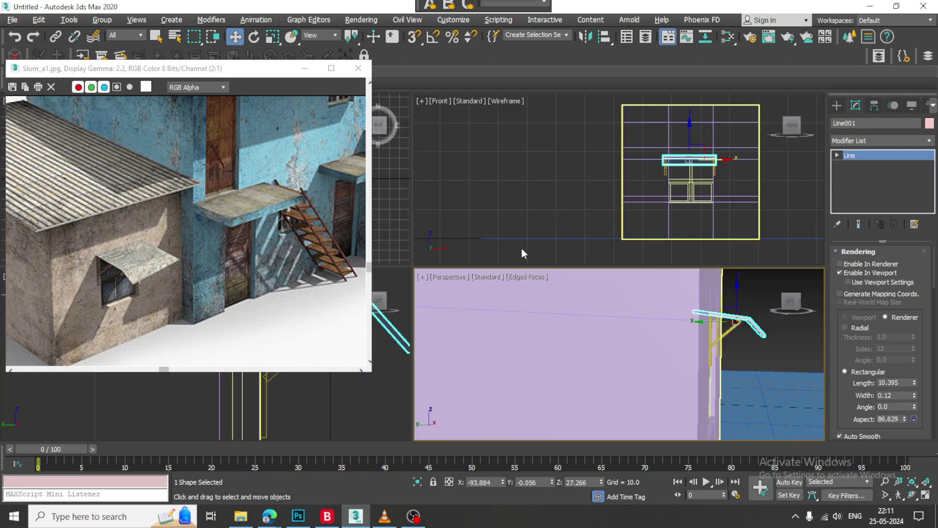
pyautogui.middleClick(320, 417)
pyautogui.hotkey('alt', 'w')
pyautogui.moveTo(508, 258); pyautogui.dragTo(597, 247, button='middle')
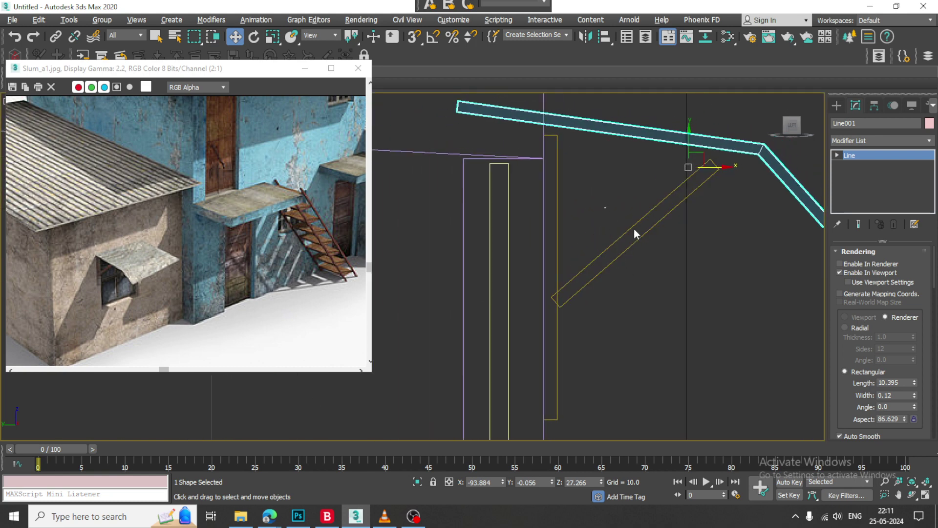
pyautogui.moveTo(634, 230); pyautogui.dragTo(655, 205)
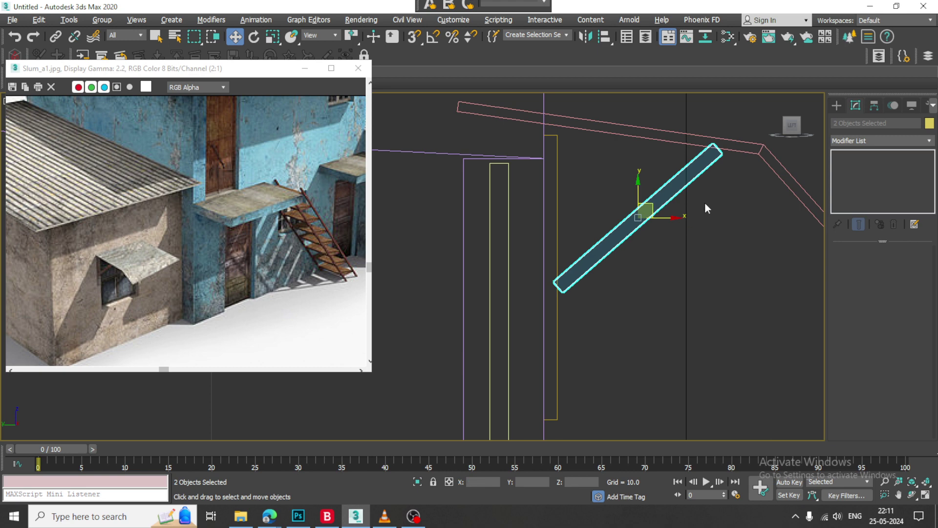
pyautogui.moveTo(706, 208); pyautogui.dragTo(699, 222, button='middle')
# Convert the two selected slanted boxes to Editable Poly and clear the selection.
pyautogui.rightClick(679, 196)
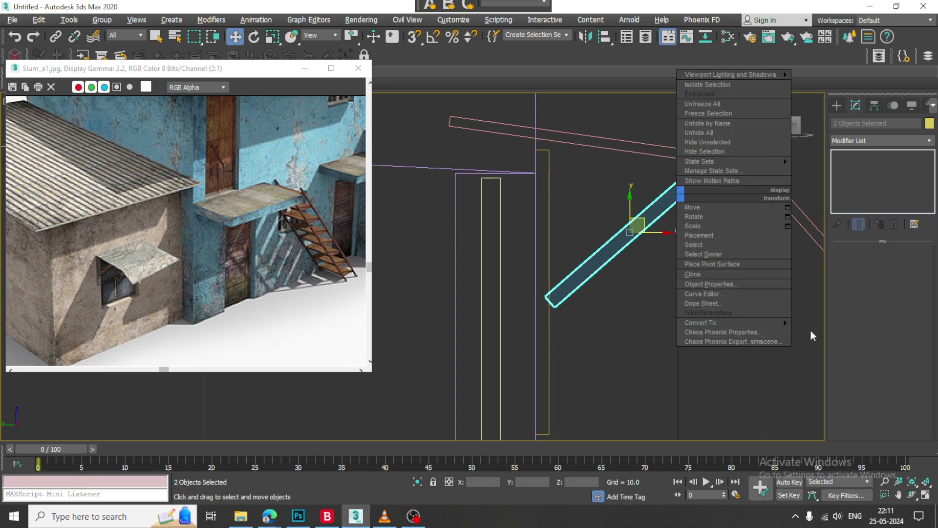
pyautogui.moveTo(770, 326)
pyautogui.click(831, 332)
pyautogui.click(715, 283)
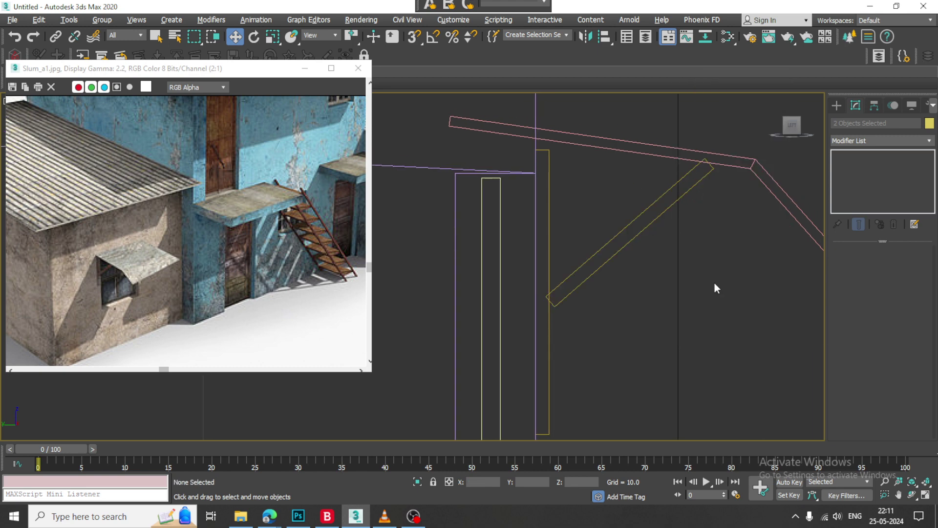
# Move the outer pair of vertices at one slanted box's upper end outward so the end follows the awning's slope.
pyautogui.click(693, 192)
pyautogui.scroll(3, 684, 243)
pyautogui.press('1')
pyautogui.moveTo(686, 230); pyautogui.dragTo(651, 261)
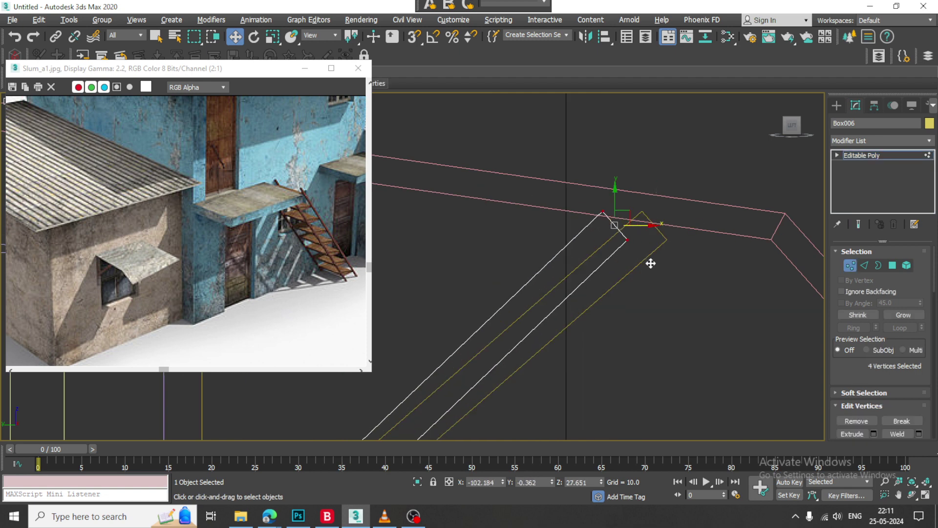
pyautogui.hotkey('ctrl', 'z')
pyautogui.moveTo(684, 225); pyautogui.dragTo(741, 207)
pyautogui.click(882, 154)
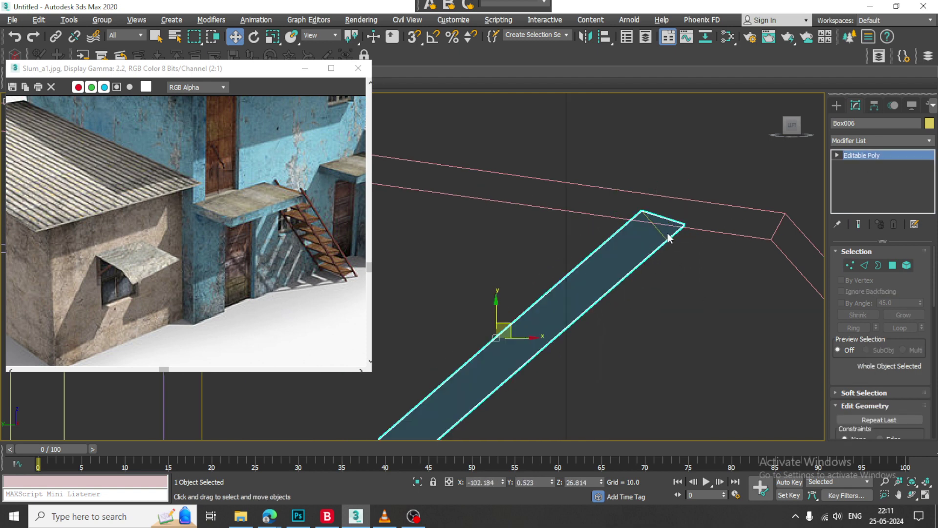
# Reshape the other slanted box's upper end to follow the awning, moving its outer vertices to Y about -0.87, Z about 27.66.
pyautogui.click(658, 228)
pyautogui.press('1')
pyautogui.moveTo(653, 269); pyautogui.dragTo(702, 211)
pyautogui.scroll(-6, 702, 211)
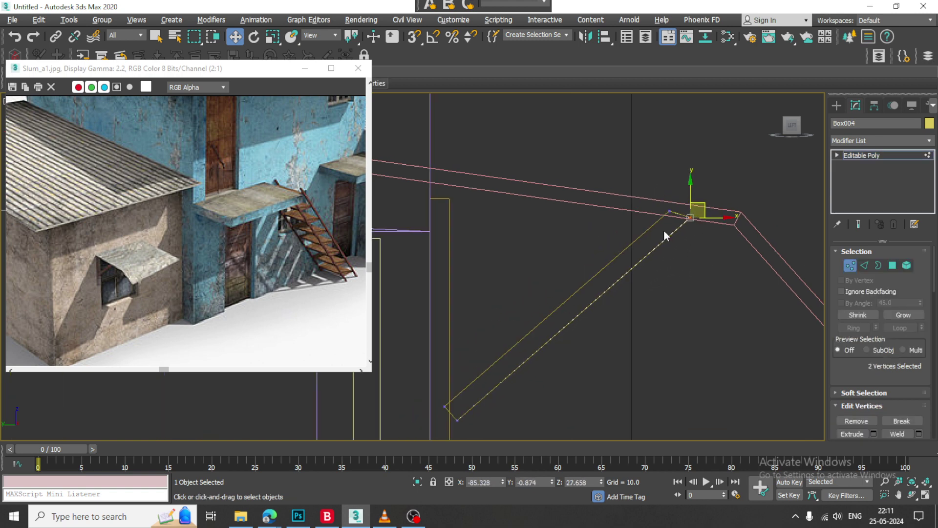
# Move the lowest vertices of both slanted boxes into their uprights, to Y about 2.74, Z about 24.50.
pyautogui.moveTo(636, 258); pyautogui.dragTo(671, 214, button='middle')
pyautogui.scroll(5, 670, 213)
pyautogui.moveTo(457, 349); pyautogui.dragTo(546, 237, button='middle')
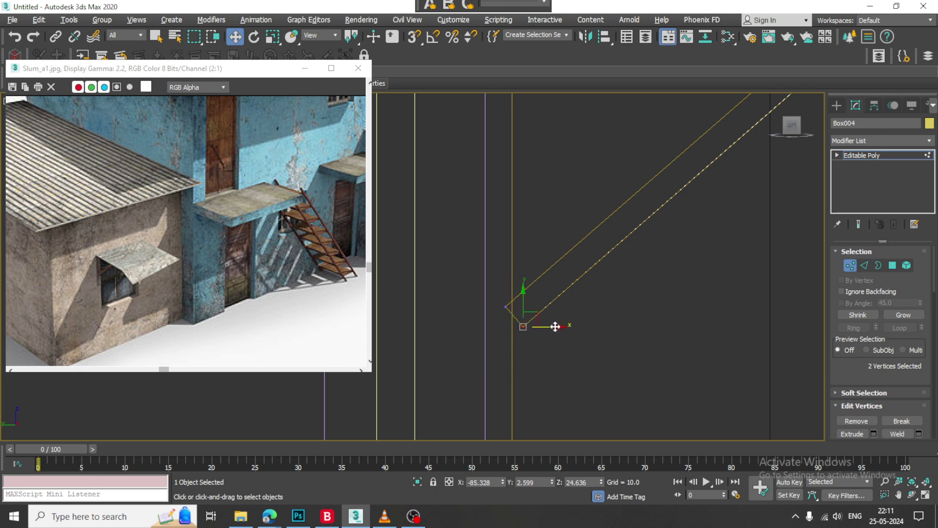
pyautogui.moveTo(556, 326)
pyautogui.mouseDown()
pyautogui.moveTo(543, 328)
pyautogui.moveTo(514, 304)
pyautogui.mouseUp()
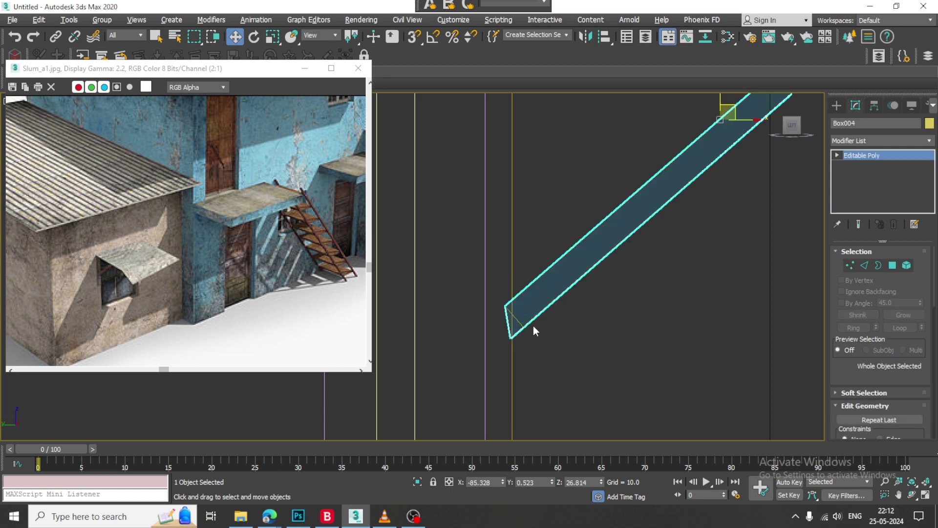
pyautogui.click(547, 307)
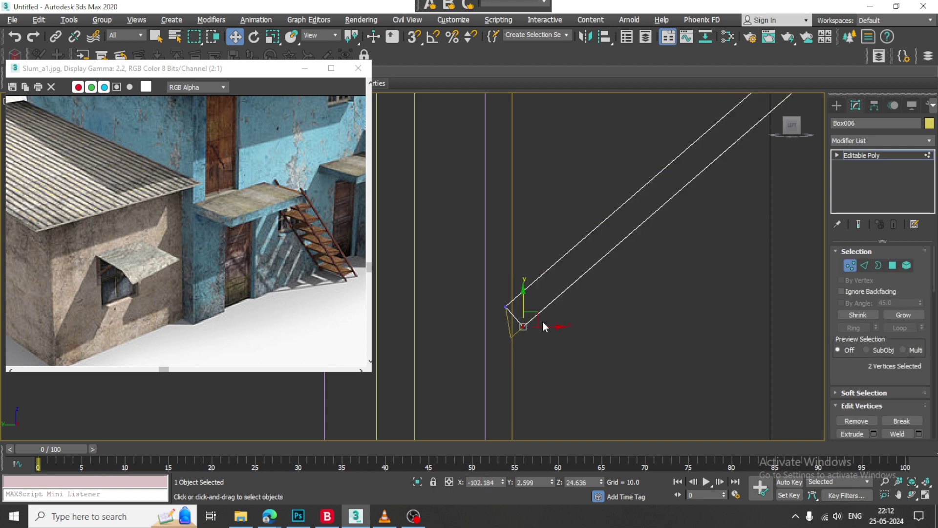
pyautogui.moveTo(533, 320); pyautogui.dragTo(524, 325)
# Examine the awning and its brackets above the window in perspective, from the front and from the side.
pyautogui.hotkey('alt', 'w')
pyautogui.middleClick(682, 391)
pyautogui.hotkey('alt', 'w')
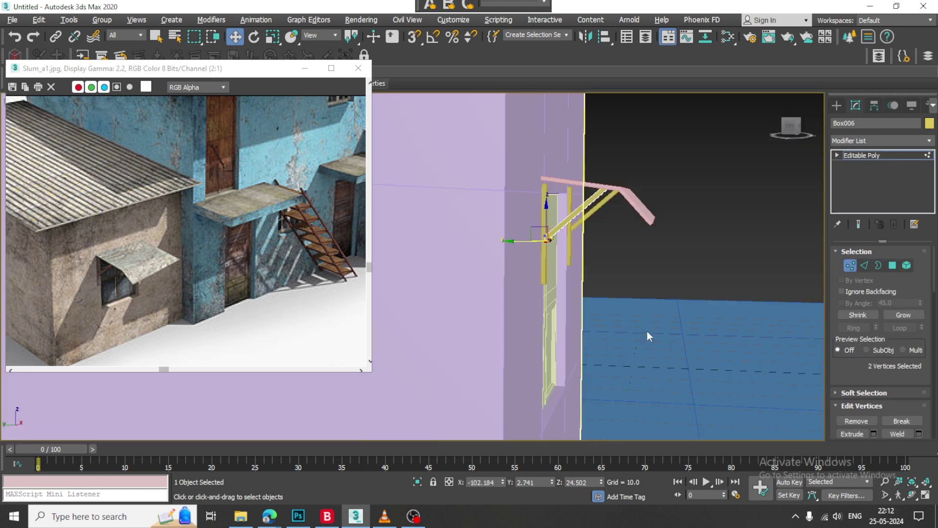
pyautogui.scroll(-5, 647, 331)
pyautogui.keyDown('alt'); pyautogui.moveTo(647, 330); pyautogui.dragTo(546, 300, button='middle'); pyautogui.keyUp('alt')
pyautogui.scroll(4, 638, 313)
pyautogui.keyDown('alt'); pyautogui.moveTo(547, 299); pyautogui.dragTo(610, 293, button='middle'); pyautogui.keyUp('alt')
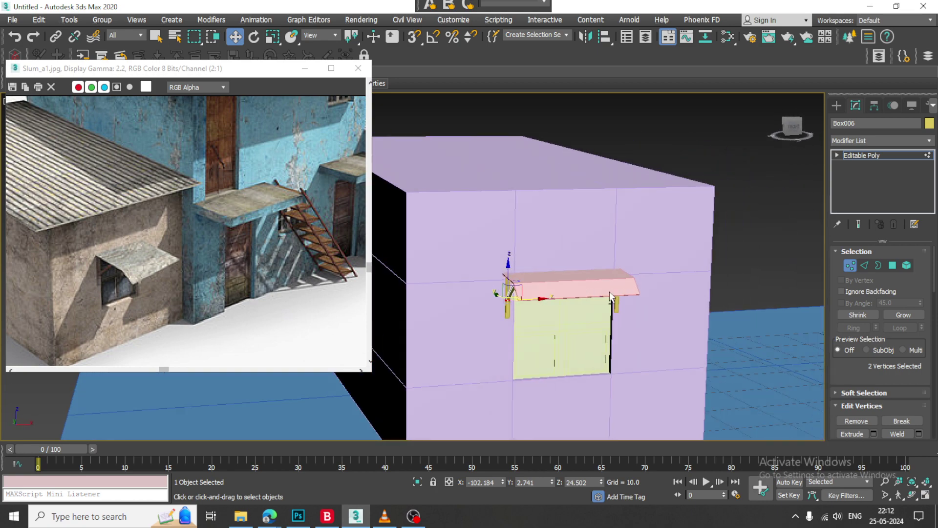
pyautogui.click(874, 192)
pyautogui.keyDown('alt'); pyautogui.moveTo(620, 251); pyautogui.dragTo(462, 212, button='middle'); pyautogui.keyUp('alt')
pyautogui.moveTo(463, 211); pyautogui.dragTo(478, 212)
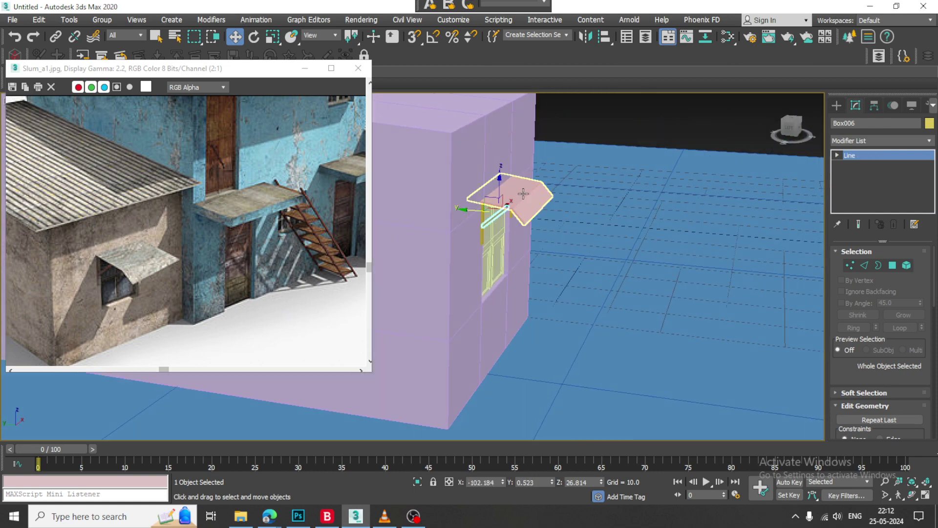
# Move the awning sheet slightly toward the wall, to Y about -0.14.
pyautogui.click(506, 197)
pyautogui.moveTo(509, 195); pyautogui.dragTo(496, 193)
pyautogui.keyDown('alt'); pyautogui.moveTo(470, 215); pyautogui.dragTo(739, 294, button='middle'); pyautogui.keyUp('alt')
pyautogui.moveTo(128, 241); pyautogui.dragTo(236, 253, button='middle')
# Create a thin box over the front block's footprint in plan, about 87.5 long, 56.0 wide and 1.2 high.
pyautogui.click(838, 106)
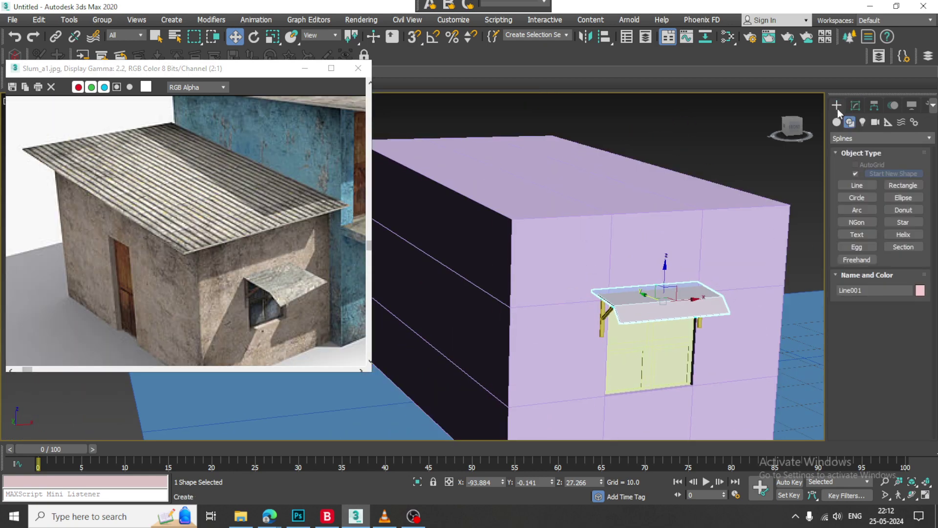
pyautogui.click(865, 177)
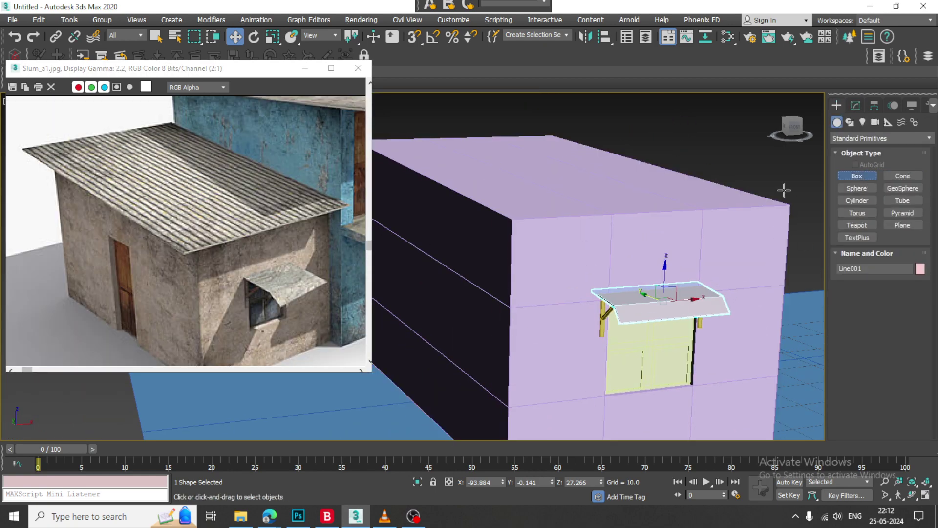
pyautogui.scroll(-5, 597, 205)
pyautogui.keyDown('alt'); pyautogui.moveTo(597, 207); pyautogui.dragTo(581, 283, button='middle'); pyautogui.keyUp('alt')
pyautogui.hotkey('alt', 'w')
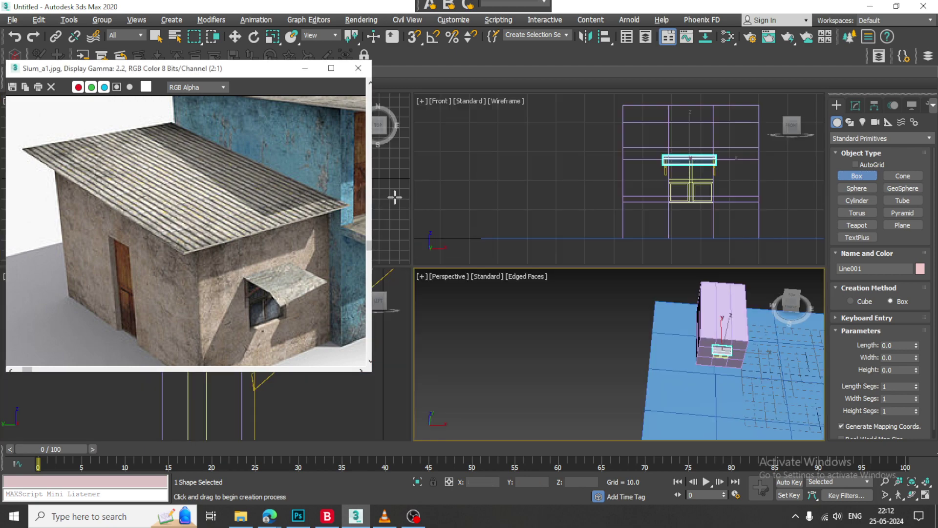
pyautogui.moveTo(395, 197); pyautogui.dragTo(480, 218, button='middle')
pyautogui.moveTo(404, 214); pyautogui.dragTo(401, 211, button='middle')
pyautogui.hotkey('alt', 'w')
pyautogui.scroll(-2, 555, 216)
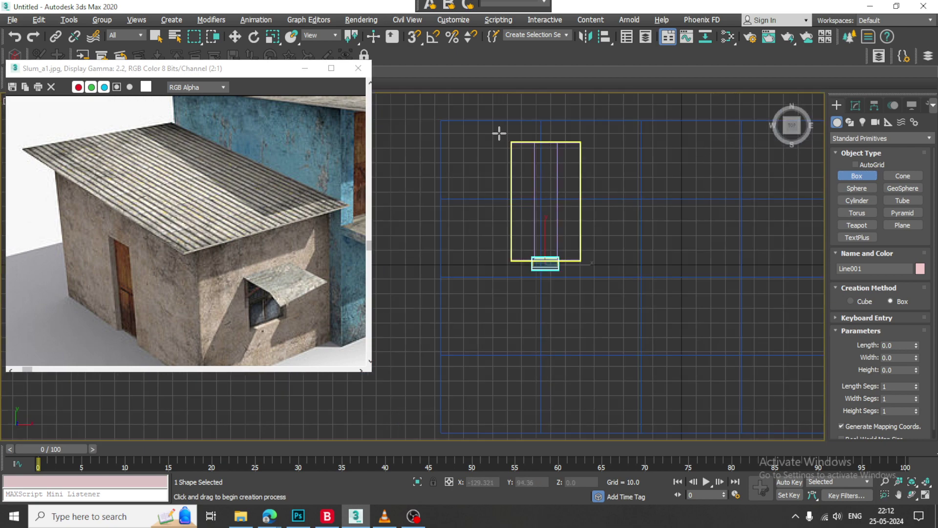
pyautogui.moveTo(504, 138); pyautogui.dragTo(587, 267)
pyautogui.click(588, 263)
# Raise the thin roof box above the front block and scale its thickness to about 74 percent along Z.
pyautogui.press('w')
pyautogui.hotkey('alt', 'w')
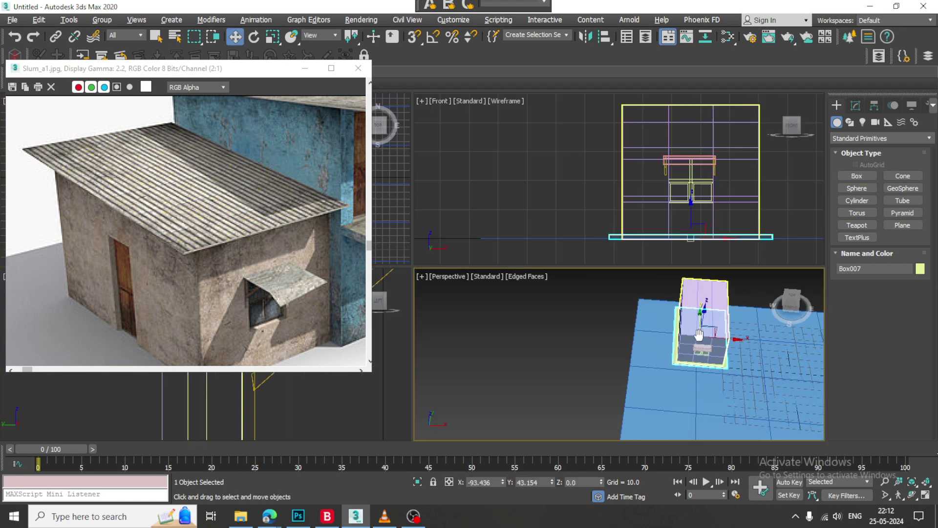
pyautogui.middleClick(699, 317)
pyautogui.hotkey('alt', 'w')
pyautogui.keyDown('alt'); pyautogui.moveTo(692, 308); pyautogui.dragTo(748, 272, button='middle'); pyautogui.keyUp('alt')
pyautogui.moveTo(578, 204); pyautogui.dragTo(582, 98)
pyautogui.press('r')
pyautogui.moveTo(582, 98); pyautogui.dragTo(592, 193, button='middle')
pyautogui.moveTo(592, 193); pyautogui.dragTo(597, 206)
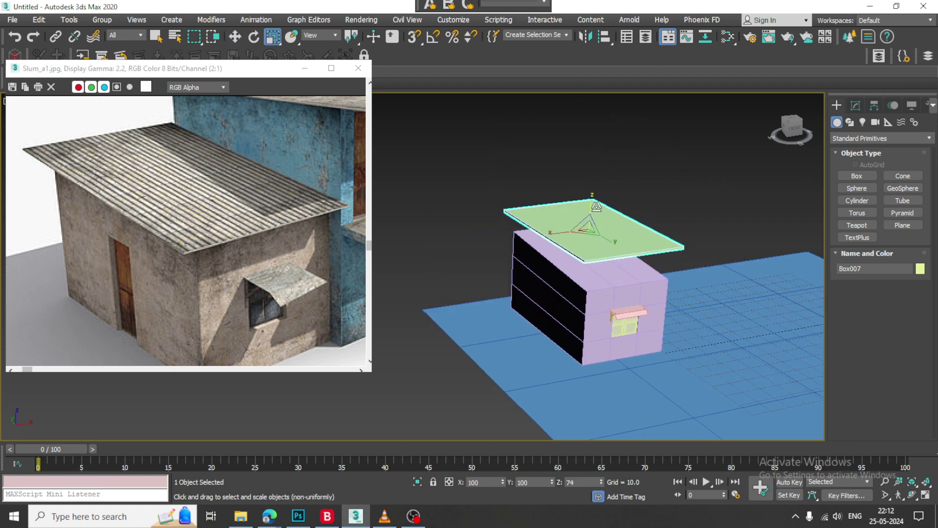
# Tilt the roof slab in the side view to match the block's sloping top and seat it there, at Z about 43.0.
pyautogui.hotkey('alt', 'w')
pyautogui.middleClick(338, 427)
pyautogui.hotkey('alt', 'w')
pyautogui.scroll(-10, 526, 301)
pyautogui.moveTo(469, 234); pyautogui.dragTo(567, 242, button='middle')
pyautogui.press('e')
pyautogui.moveTo(555, 215); pyautogui.dragTo(543, 237)
pyautogui.press('w')
pyautogui.press('e')
pyautogui.scroll(2, 557, 237)
pyautogui.moveTo(557, 237); pyautogui.dragTo(653, 191, button='middle')
pyautogui.scroll(2, 588, 249)
pyautogui.scroll(-2, 646, 203)
pyautogui.moveTo(648, 201)
pyautogui.mouseDown()
pyautogui.moveTo(629, 202)
pyautogui.moveTo(638, 206)
pyautogui.mouseUp()
pyautogui.press('w')
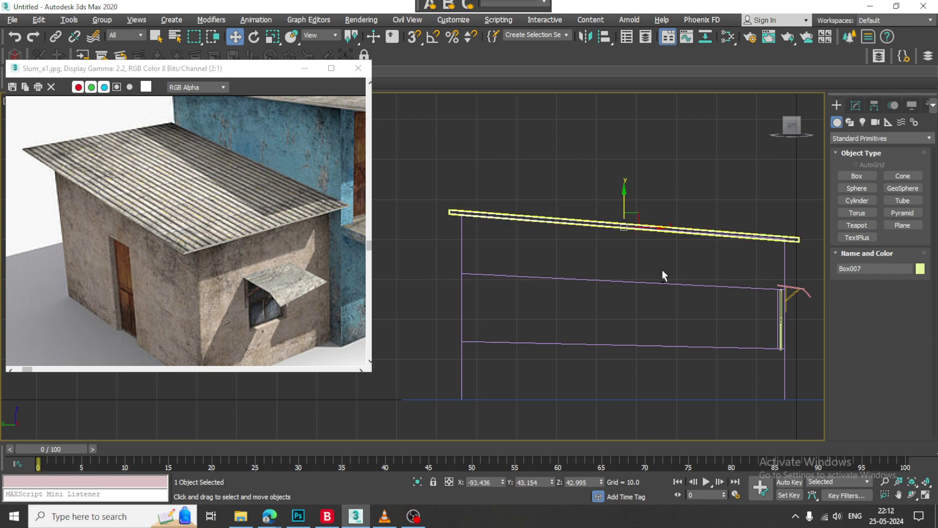
# Convert the roof slab to an Editable Poly for vertex editing.
pyautogui.hotkey('alt', 'w')
pyautogui.middleClick(665, 300)
pyautogui.hotkey('alt', 'w')
pyautogui.keyDown('alt'); pyautogui.moveTo(655, 298); pyautogui.dragTo(557, 288, button='middle'); pyautogui.keyUp('alt')
pyautogui.press('1')
pyautogui.rightClick(511, 257)
pyautogui.moveTo(576, 386)
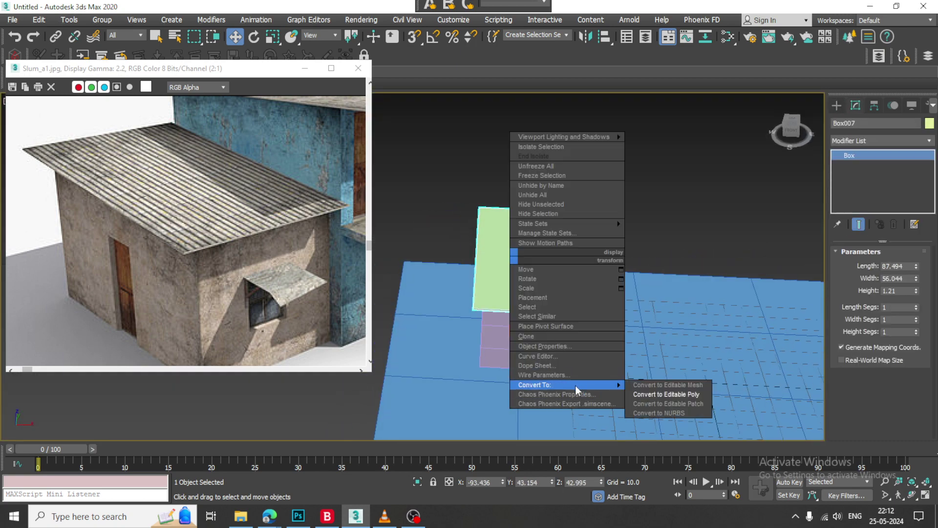
pyautogui.click(658, 394)
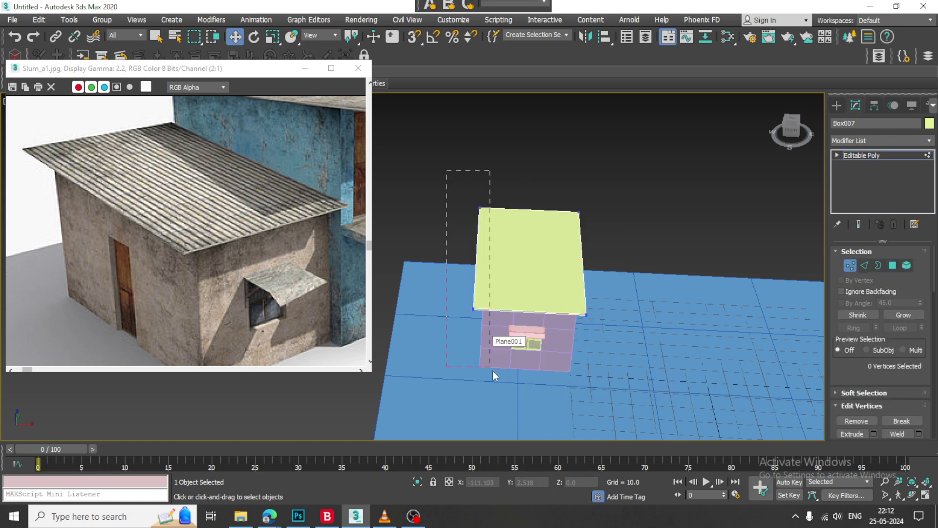
# Adjust the roof's side overhangs, moving the door-side vertices to X about -122.76 and the opposite vertices to X about -69.46.
pyautogui.moveTo(492, 371); pyautogui.dragTo(493, 370)
pyautogui.keyDown('alt'); pyautogui.moveTo(493, 371); pyautogui.dragTo(615, 246, button='middle'); pyautogui.keyUp('alt')
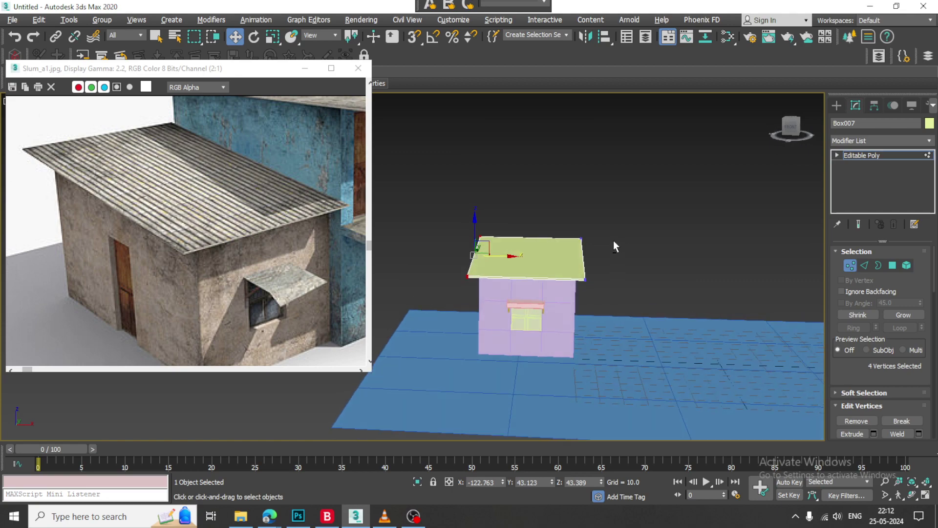
pyautogui.moveTo(619, 345); pyautogui.dragTo(619, 346)
pyautogui.keyDown('alt'); pyautogui.moveTo(619, 345); pyautogui.dragTo(561, 250, button='middle'); pyautogui.keyUp('alt')
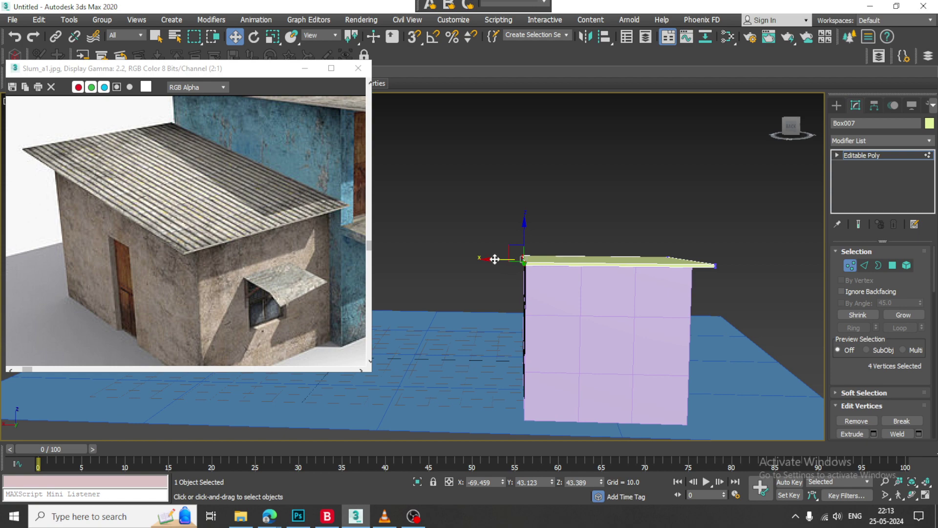
pyautogui.keyDown('alt'); pyautogui.moveTo(491, 259); pyautogui.dragTo(611, 254, button='middle'); pyautogui.keyUp('alt')
pyautogui.click(881, 156)
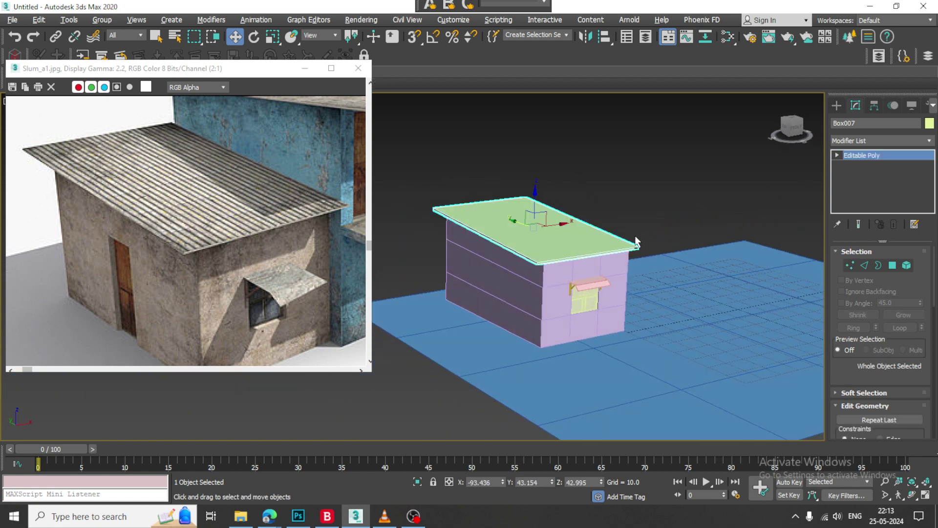
# Connect the front block's lengthwise side edges with 2 segments at pinch -28 to outline the door's width.
pyautogui.keyDown('alt'); pyautogui.moveTo(530, 259); pyautogui.dragTo(597, 232, button='middle'); pyautogui.keyUp('alt')
pyautogui.click(546, 274)
pyautogui.press('2')
pyautogui.moveTo(527, 192); pyautogui.dragTo(541, 365)
pyautogui.keyDown('alt'); pyautogui.moveTo(547, 313); pyautogui.dragTo(528, 294, button='middle'); pyautogui.keyUp('alt')
pyautogui.scroll(2, 528, 294)
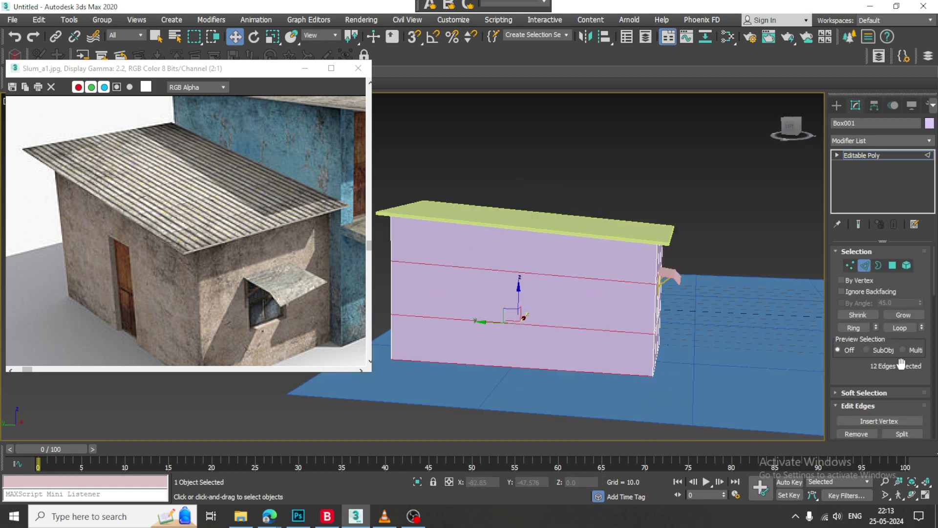
pyautogui.moveTo(905, 377); pyautogui.dragTo(854, 271)
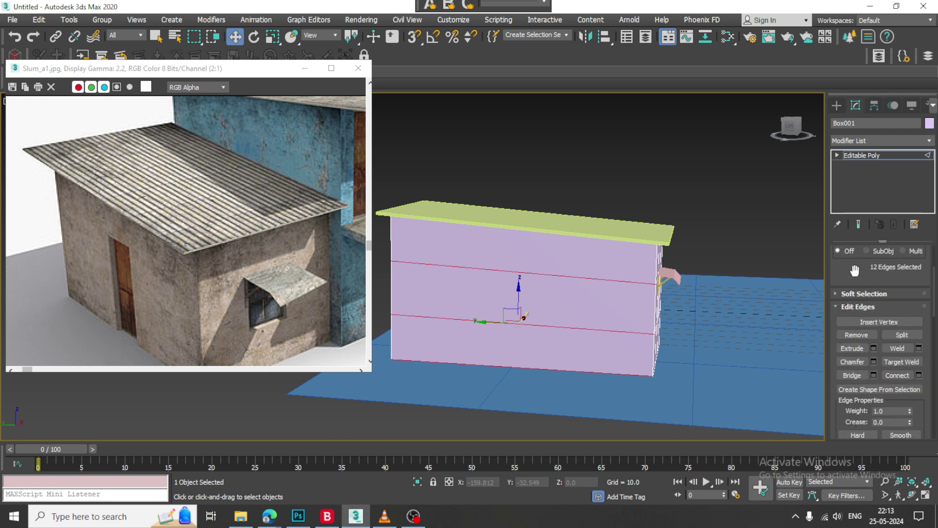
pyautogui.click(919, 375)
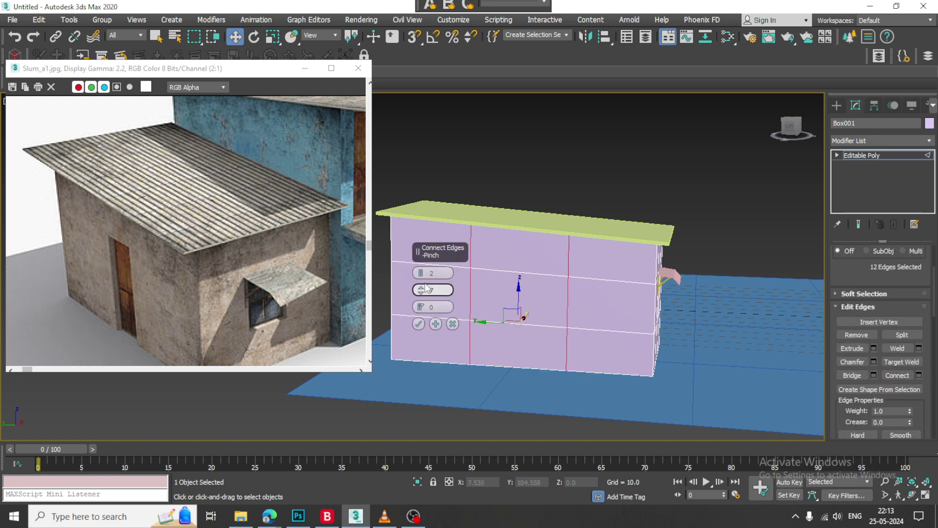
pyautogui.click(422, 271)
pyautogui.moveTo(423, 292); pyautogui.dragTo(442, 373)
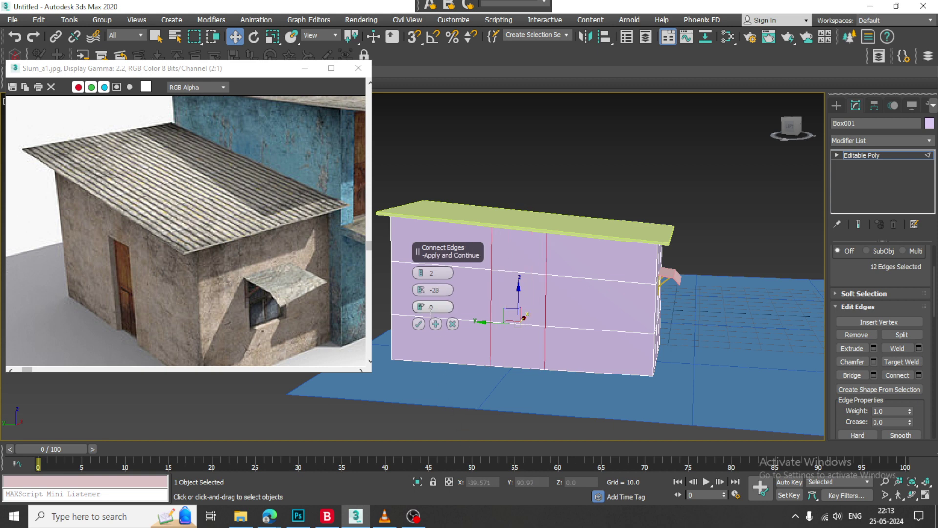
pyautogui.click(418, 325)
# Flatten the upper row of four vertices on the block's door side by scaling them to about 14 percent along Z.
pyautogui.keyDown('alt'); pyautogui.moveTo(594, 298); pyautogui.dragTo(488, 273, button='middle'); pyautogui.keyUp('alt')
pyautogui.press('4')
pyautogui.click(492, 299)
pyautogui.keyDown('ctrl'); pyautogui.click(484, 332); pyautogui.keyUp('ctrl')
pyautogui.press('1')
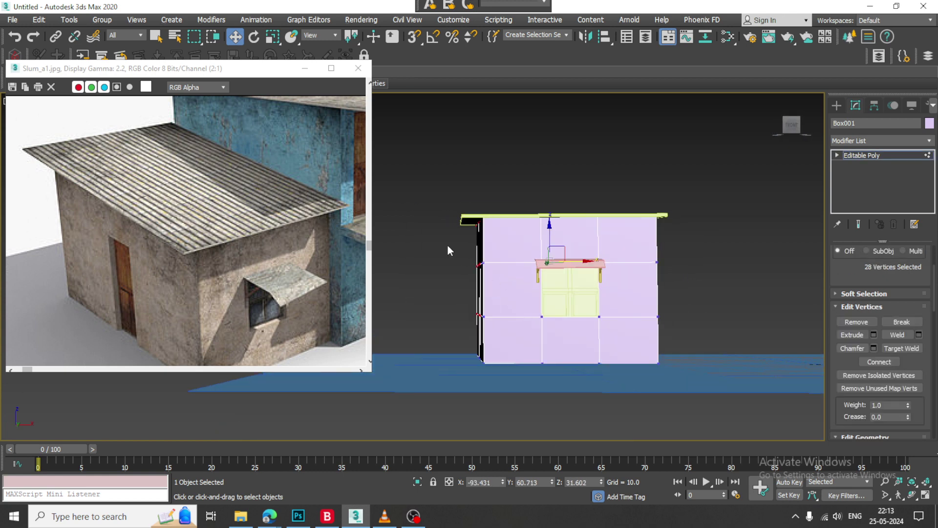
pyautogui.press('r')
pyautogui.moveTo(495, 277); pyautogui.dragTo(491, 269)
pyautogui.keyDown('alt'); pyautogui.moveTo(491, 267); pyautogui.dragTo(511, 276, button='middle'); pyautogui.keyUp('alt')
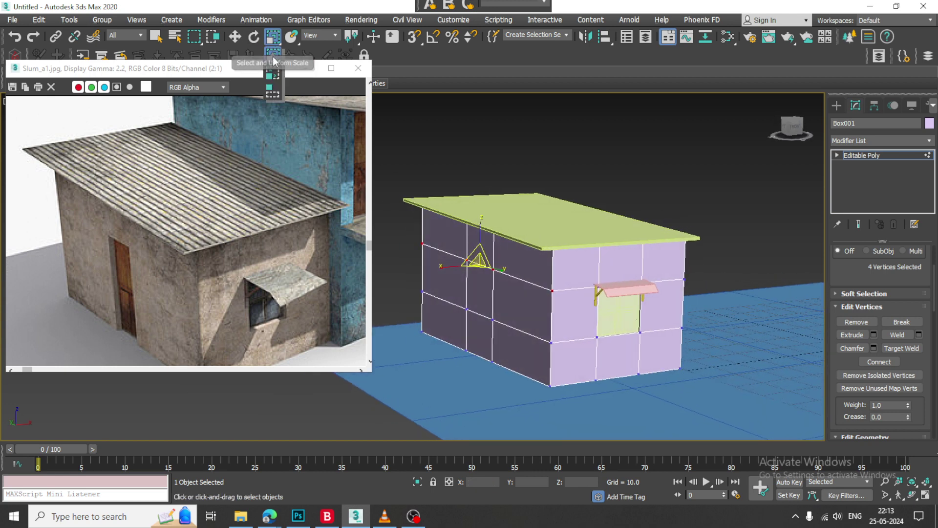
pyautogui.moveTo(483, 222); pyautogui.dragTo(516, 470)
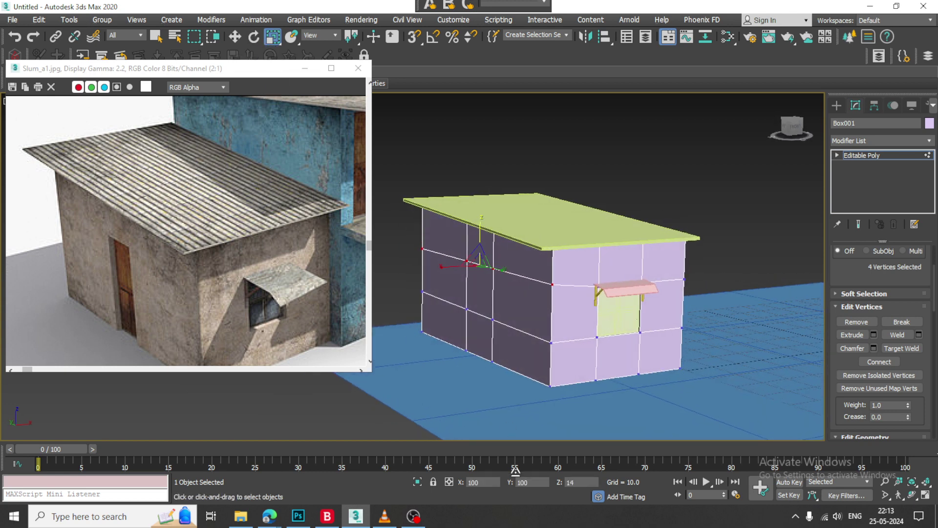
# Lower the front corner vertices of that upper row to realign with the edge at the window's top.
pyautogui.keyDown('alt'); pyautogui.moveTo(552, 277); pyautogui.dragTo(524, 266, button='middle'); pyautogui.keyUp('alt')
pyautogui.press('w')
pyautogui.click(562, 282)
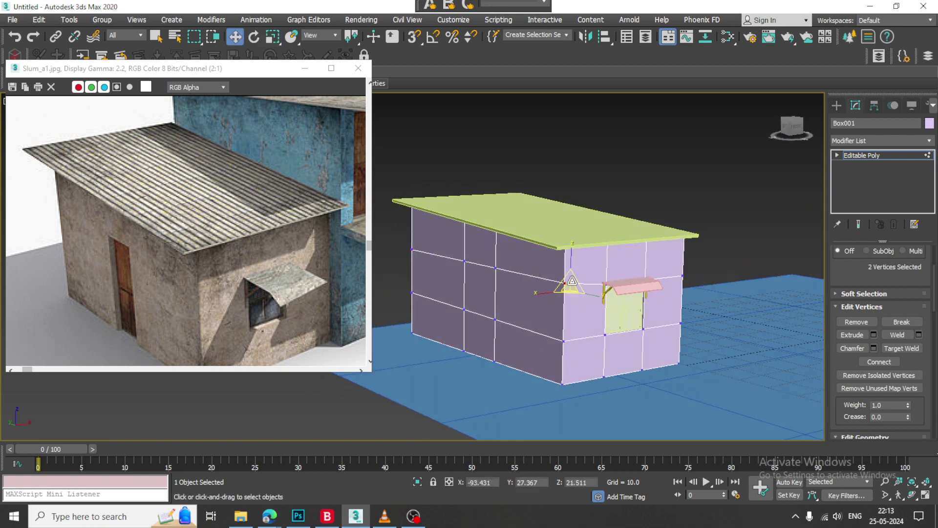
pyautogui.keyDown('alt'); pyautogui.moveTo(575, 270); pyautogui.dragTo(561, 277, button='middle'); pyautogui.keyUp('alt')
# Extrude the two door polygons on the block's side wall inward by -1.691 to form the door recess.
pyautogui.press('4')
pyautogui.keyDown('alt'); pyautogui.moveTo(515, 324); pyautogui.dragTo(634, 353, button='middle'); pyautogui.keyUp('alt')
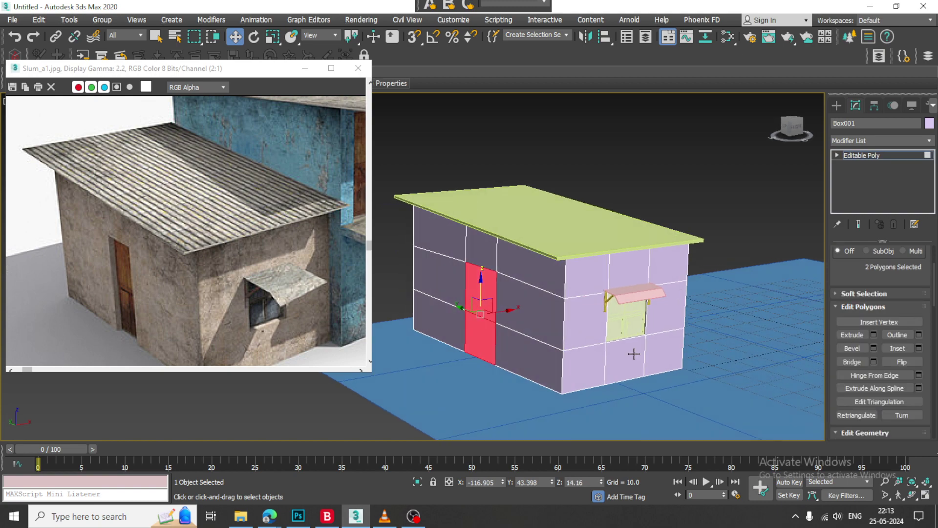
pyautogui.click(875, 335)
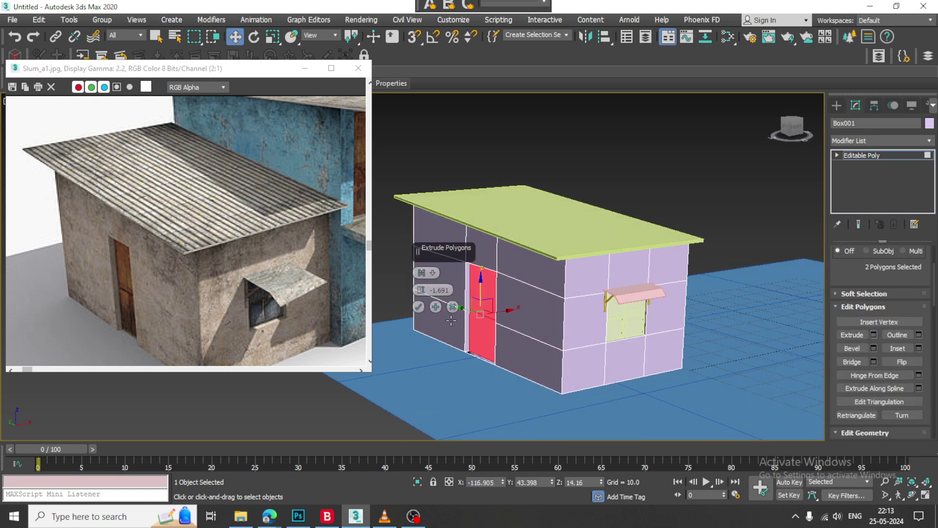
pyautogui.click(418, 306)
pyautogui.keyDown('alt'); pyautogui.moveTo(528, 351); pyautogui.dragTo(586, 302, button='middle'); pyautogui.keyUp('alt')
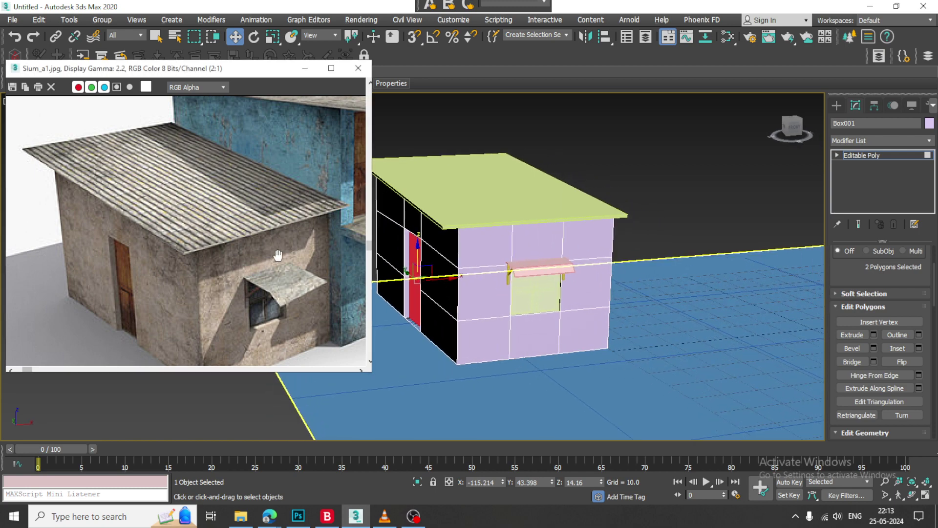
# Create the taller middle block as a box beside the front block, about 90.9 long, 39.5 wide and 59.6 high.
pyautogui.moveTo(277, 256); pyautogui.dragTo(218, 260, button='middle')
pyautogui.scroll(-1, 224, 262)
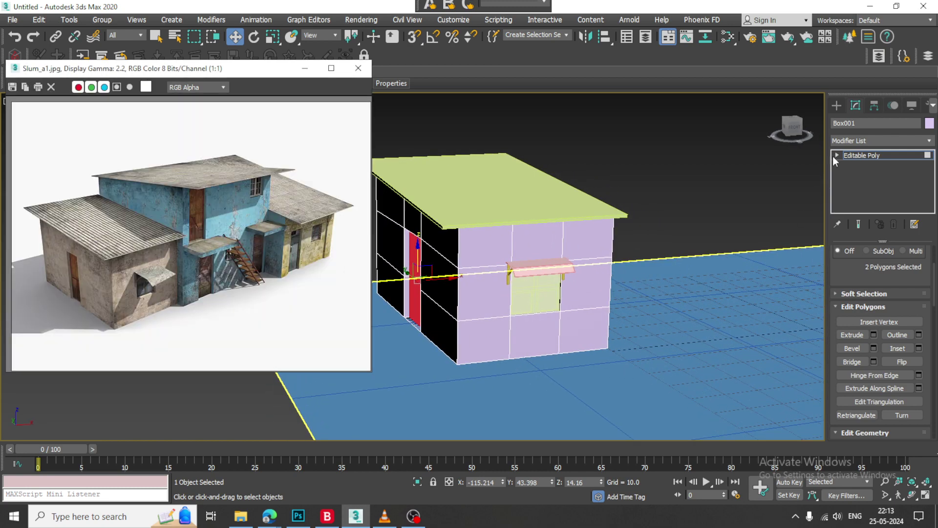
pyautogui.click(875, 156)
pyautogui.keyDown('alt'); pyautogui.moveTo(649, 227); pyautogui.dragTo(602, 248, button='middle'); pyautogui.keyUp('alt')
pyautogui.click(837, 106)
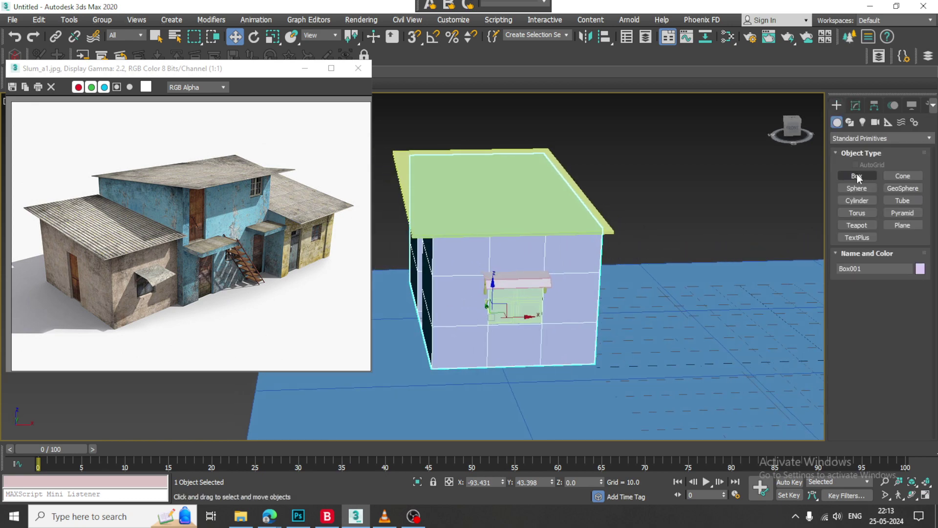
pyautogui.keyDown('alt'); pyautogui.moveTo(797, 217); pyautogui.dragTo(552, 263, button='middle'); pyautogui.keyUp('alt')
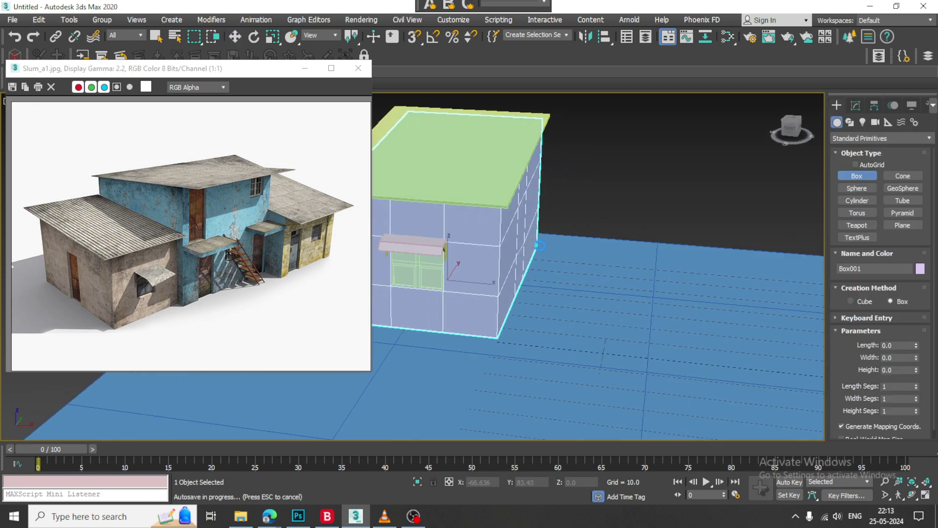
pyautogui.moveTo(540, 245); pyautogui.dragTo(643, 367)
pyautogui.click(639, 205)
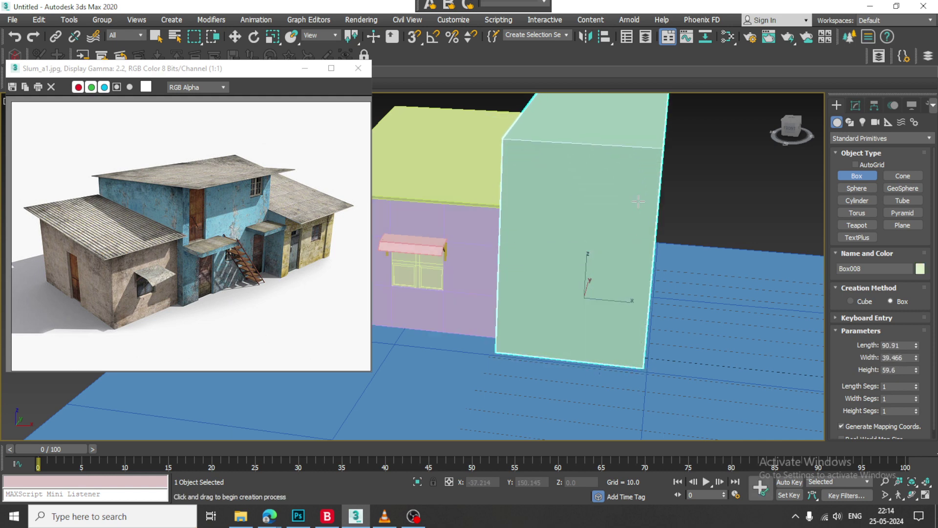
# Convert the new tall box to an Editable Poly.
pyautogui.keyDown('alt'); pyautogui.moveTo(639, 208); pyautogui.dragTo(685, 212, button='middle'); pyautogui.keyUp('alt')
pyautogui.keyDown('alt'); pyautogui.moveTo(632, 222); pyautogui.dragTo(606, 230, button='middle'); pyautogui.keyUp('alt')
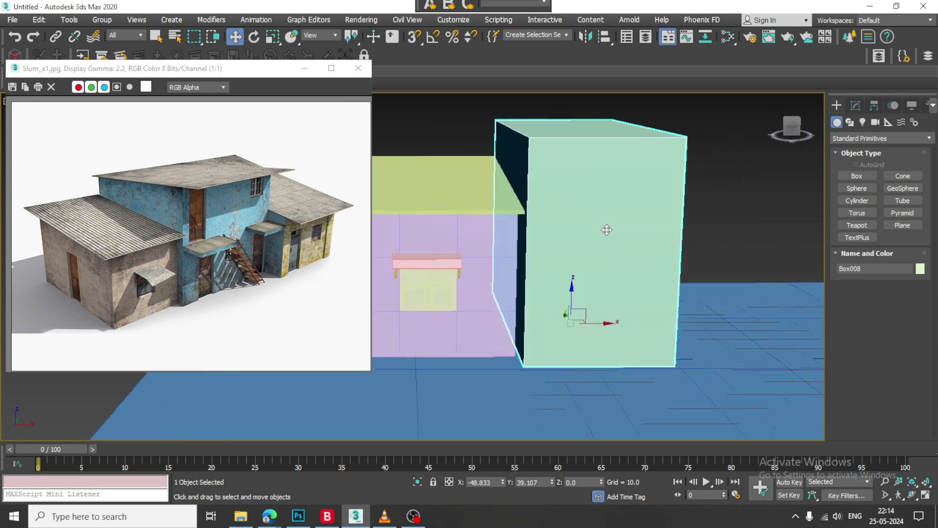
pyautogui.rightClick(592, 205)
pyautogui.moveTo(666, 331)
pyautogui.click(781, 344)
pyautogui.scroll(-3, 667, 271)
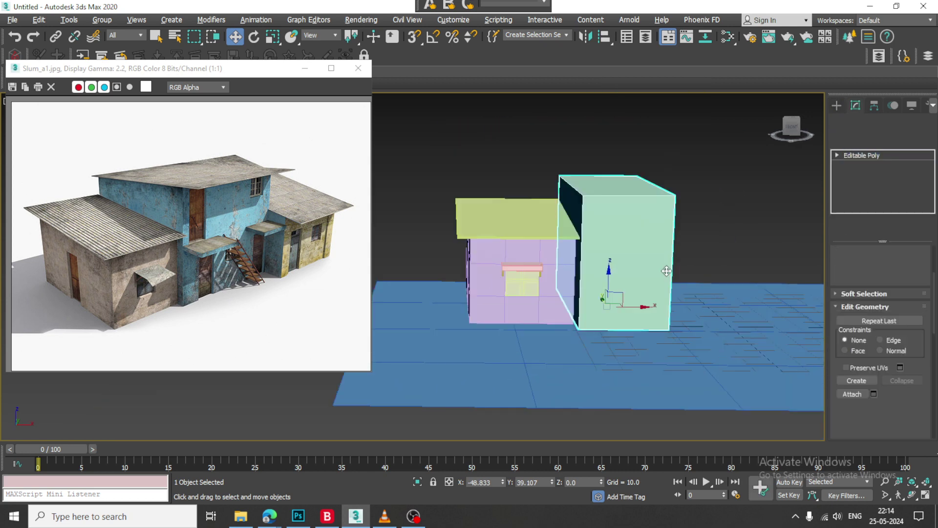
# Widen the tall block by moving the four vertices on its far side to X about 7.83.
pyautogui.keyDown('alt'); pyautogui.moveTo(666, 270); pyautogui.dragTo(640, 269, button='middle'); pyautogui.keyUp('alt')
pyautogui.press('1')
pyautogui.moveTo(620, 138); pyautogui.dragTo(711, 384)
pyautogui.keyDown('alt'); pyautogui.moveTo(671, 241); pyautogui.dragTo(679, 239, button='middle'); pyautogui.keyUp('alt')
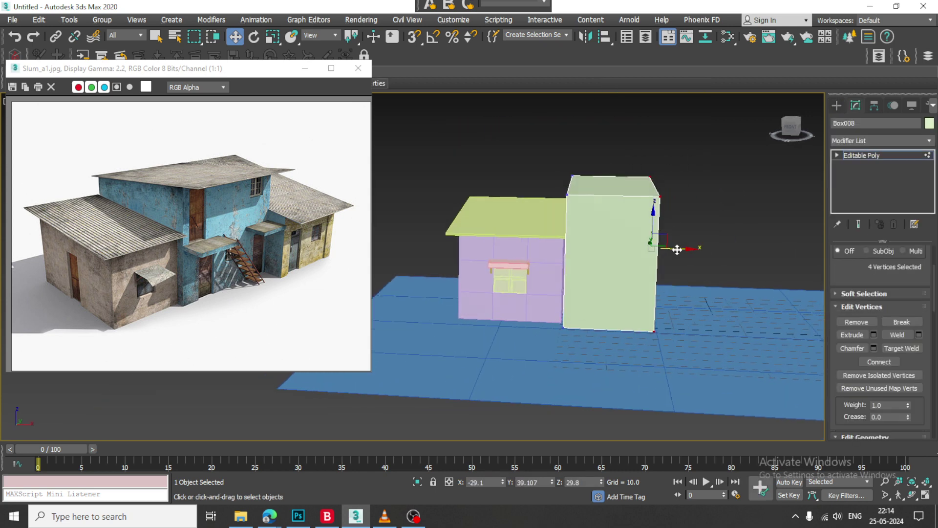
pyautogui.moveTo(677, 250); pyautogui.dragTo(751, 244)
pyautogui.keyDown('alt'); pyautogui.moveTo(750, 244); pyautogui.dragTo(677, 219, button='middle'); pyautogui.keyUp('alt')
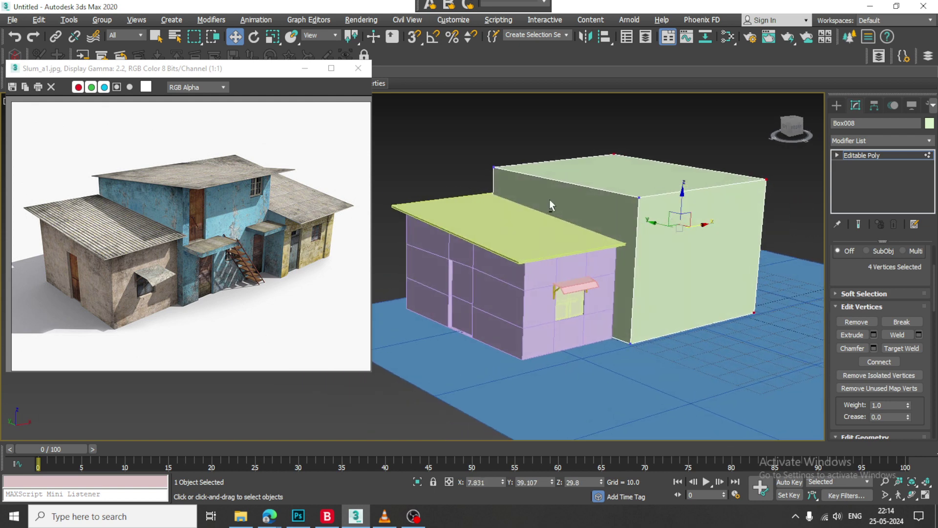
# Slope the tall block's top, raising its upper vertices to Z about 64.35 and lowering the rear pair to Z about 59.43.
pyautogui.keyDown('alt'); pyautogui.moveTo(549, 199); pyautogui.dragTo(489, 160, button='middle'); pyautogui.keyUp('alt')
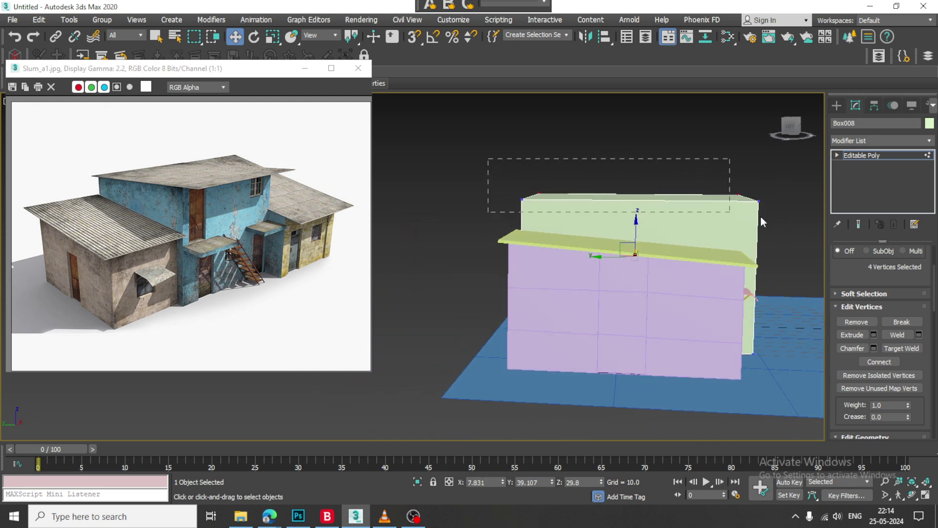
pyautogui.moveTo(760, 215); pyautogui.dragTo(763, 216)
pyautogui.moveTo(638, 165); pyautogui.dragTo(639, 152)
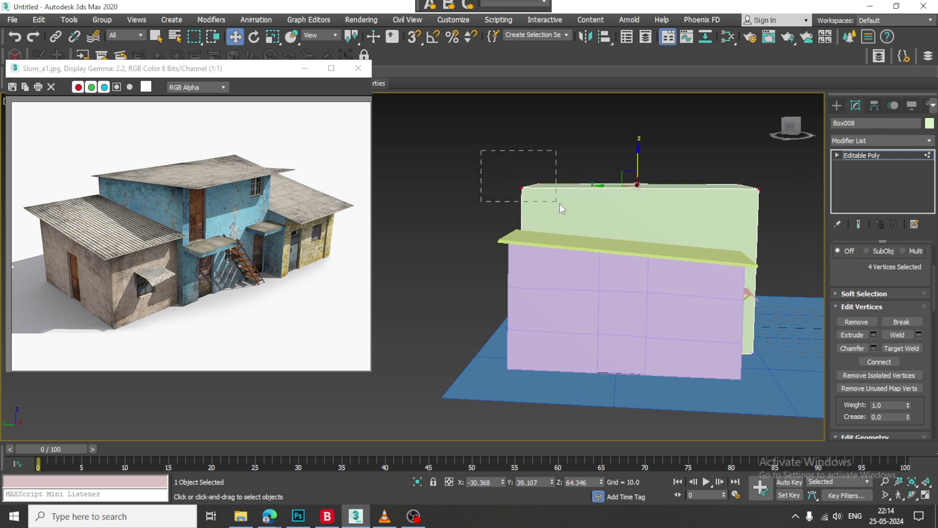
pyautogui.moveTo(535, 161); pyautogui.dragTo(542, 171)
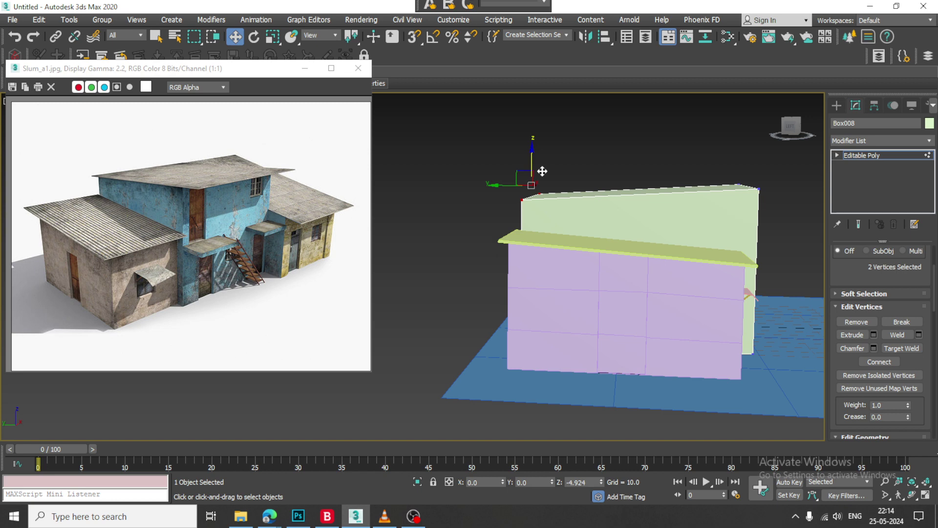
pyautogui.keyDown('alt'); pyautogui.moveTo(681, 205); pyautogui.dragTo(643, 275, button='middle'); pyautogui.keyUp('alt')
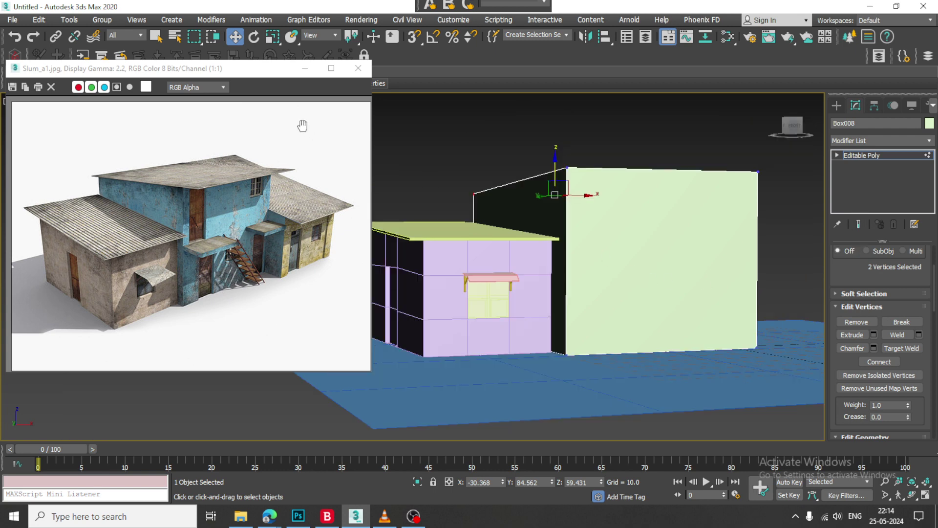
# Move the reference image window lower and expand the polygon modeling tools to their full set.
pyautogui.moveTo(233, 75); pyautogui.dragTo(215, 140)
pyautogui.click(37, 72)
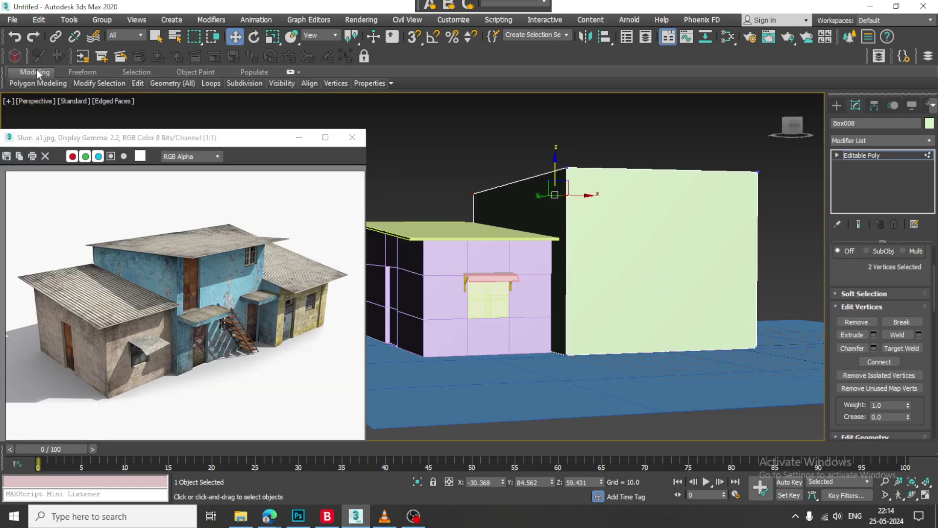
pyautogui.doubleClick(37, 72)
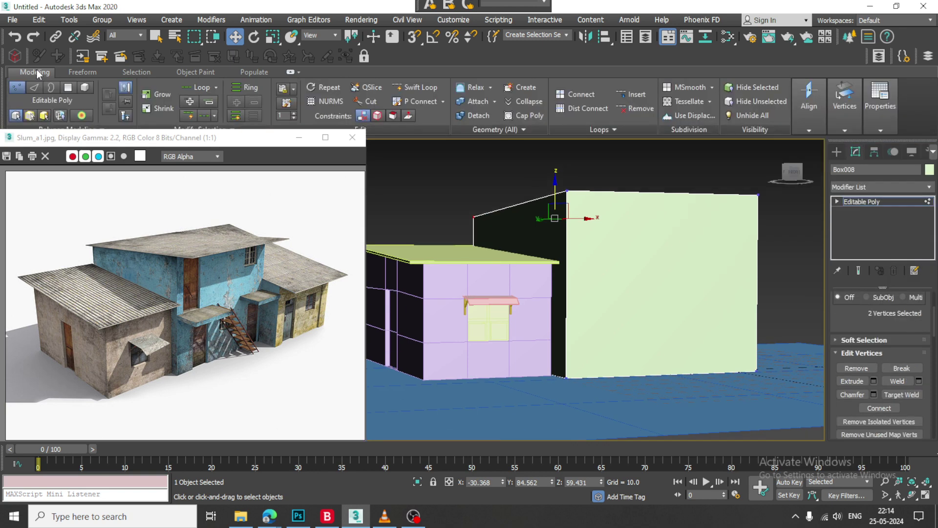
# Add Swift Loop edges to the tall block: two closely spaced horizontal ones at mid-height and one vertical one near the front face's centre.
pyautogui.click(419, 87)
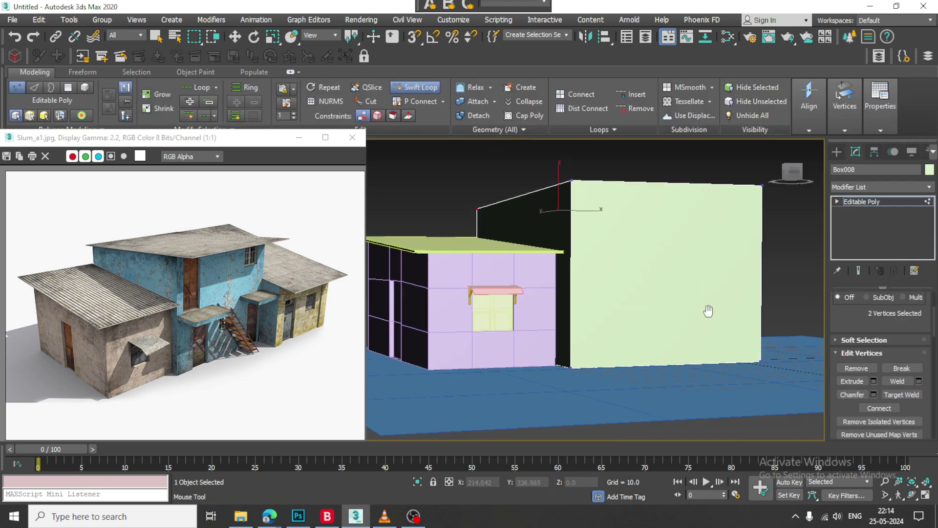
pyautogui.click(583, 276)
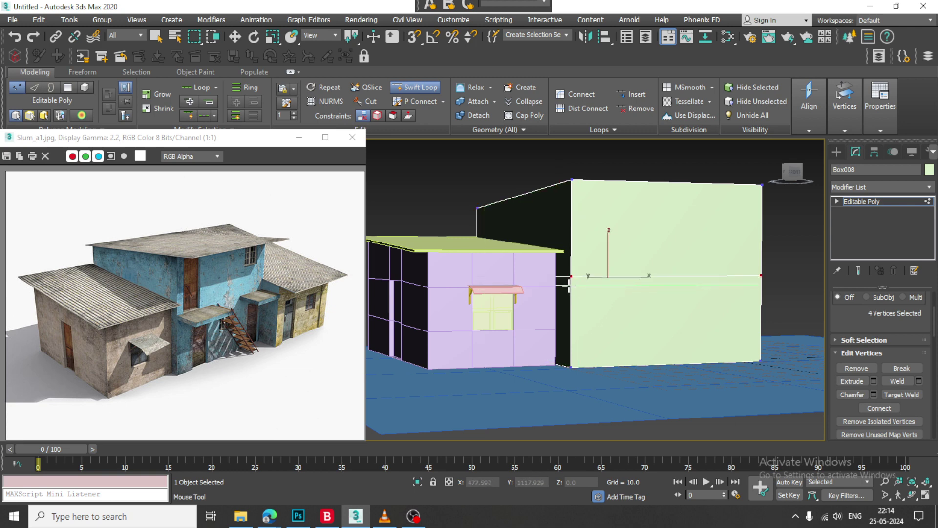
pyautogui.keyDown('alt'); pyautogui.moveTo(680, 288); pyautogui.dragTo(644, 283, button='middle'); pyautogui.keyUp('alt')
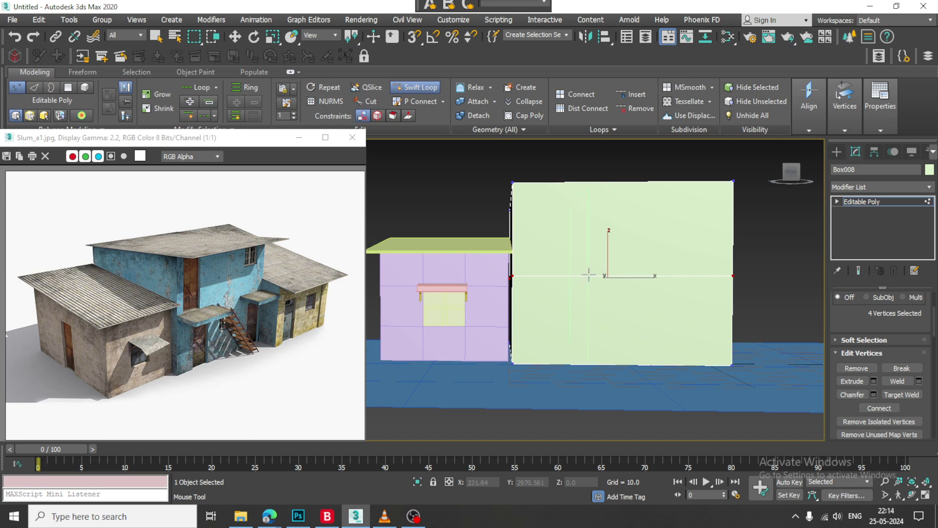
pyautogui.click(616, 277)
pyautogui.keyDown('alt'); pyautogui.moveTo(617, 277); pyautogui.dragTo(641, 294, button='middle'); pyautogui.keyUp('alt')
pyautogui.scroll(3, 648, 302)
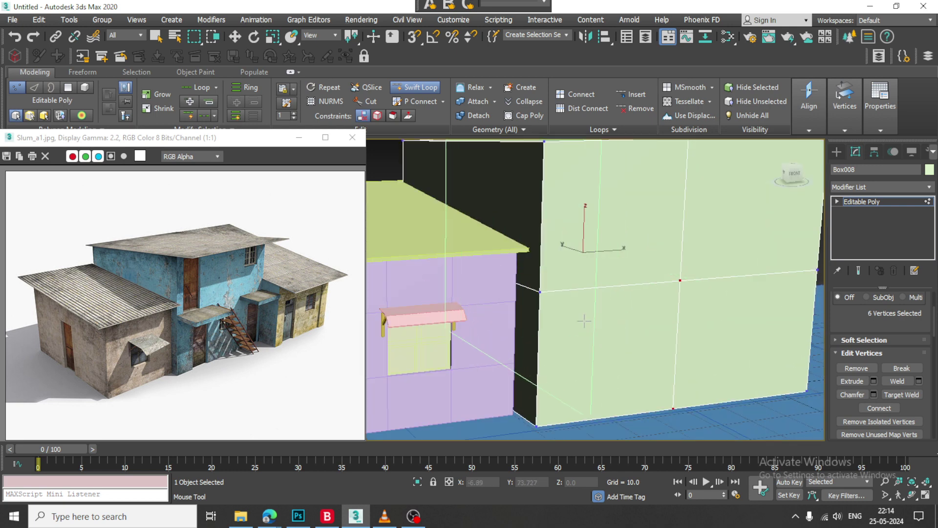
pyautogui.click(541, 302)
pyautogui.keyDown('alt'); pyautogui.moveTo(582, 299); pyautogui.dragTo(624, 291, button='middle'); pyautogui.keyUp('alt')
pyautogui.press('w')
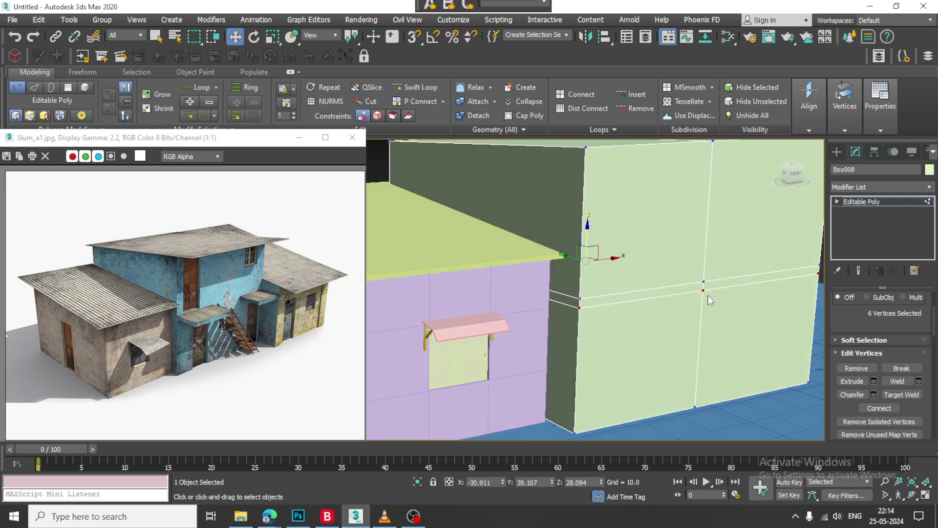
# Extrude the narrow strip polygon nearest the front block outward to Y about -24.29, forming a ledge on the tall block's front.
pyautogui.press('4')
pyautogui.click(672, 291)
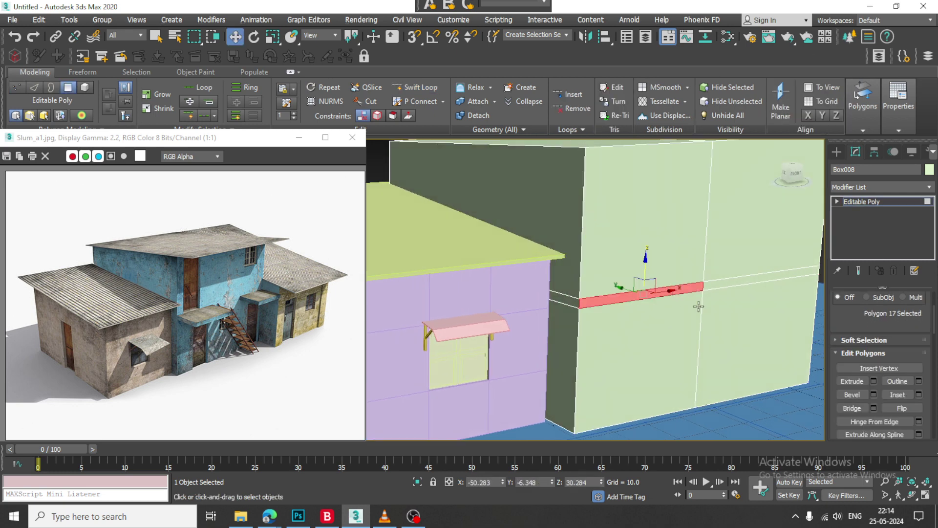
pyautogui.click(874, 381)
pyautogui.click(419, 331)
pyautogui.keyDown('alt'); pyautogui.moveTo(586, 291); pyautogui.dragTo(626, 264, button='middle'); pyautogui.keyUp('alt')
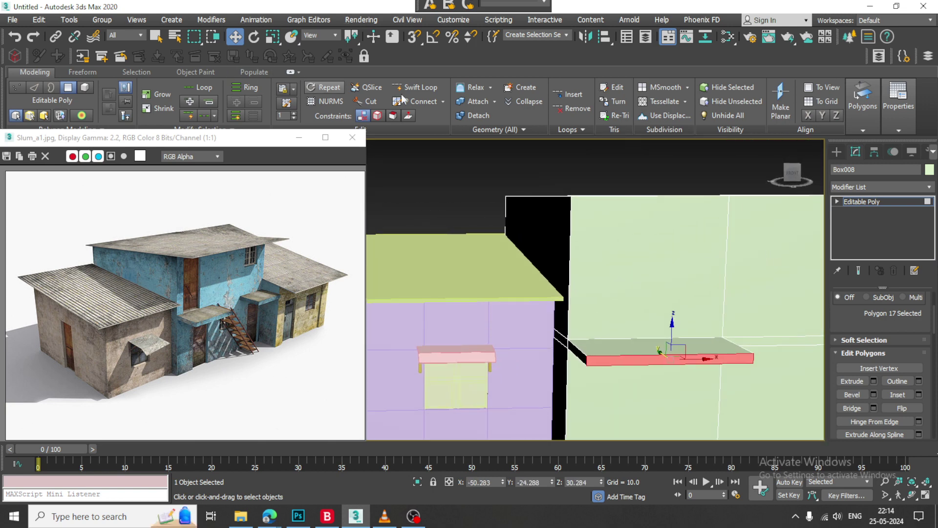
# Add a horizontal Swift Loop near the tall block's top and two vertical ones outlining the upper doorway above the ledge.
pyautogui.click(421, 87)
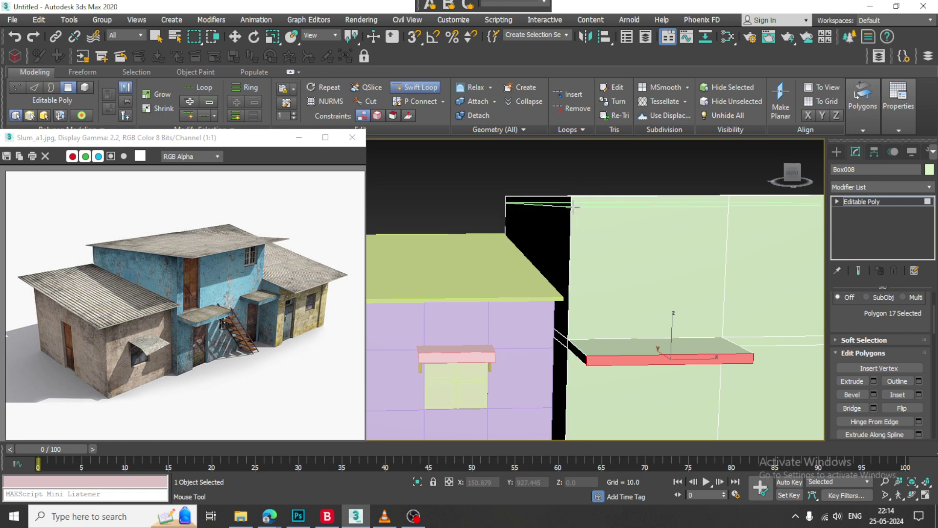
pyautogui.keyDown('alt'); pyautogui.moveTo(574, 208); pyautogui.dragTo(609, 212, button='middle'); pyautogui.keyUp('alt')
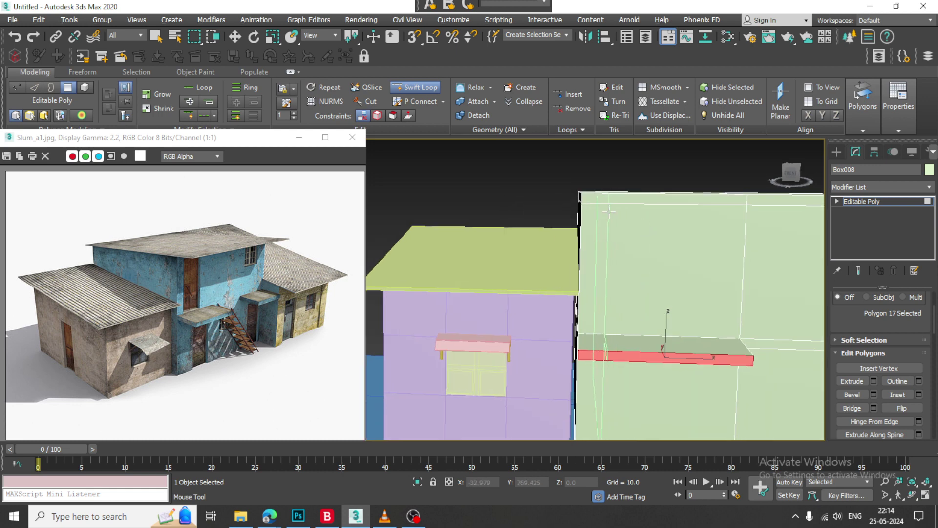
pyautogui.click(609, 211)
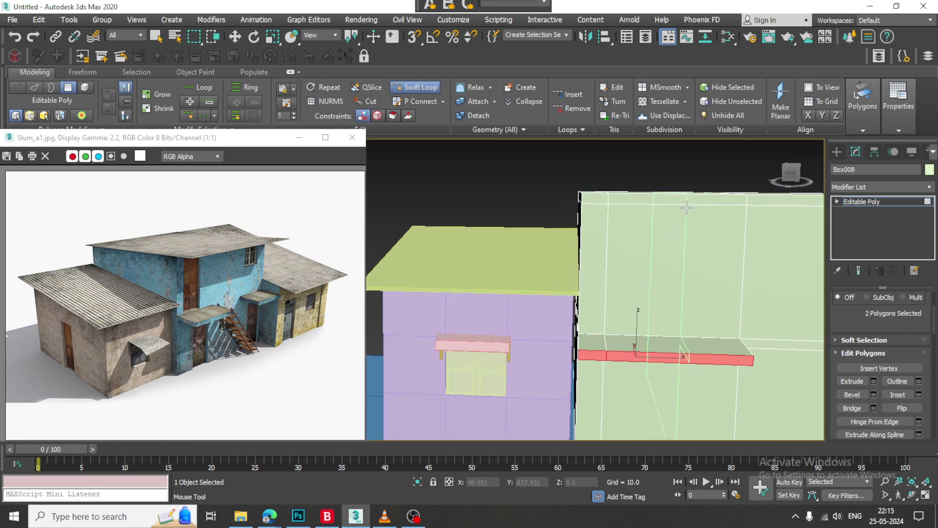
pyautogui.click(687, 207)
pyautogui.keyDown('alt'); pyautogui.moveTo(677, 210); pyautogui.dragTo(669, 252, button='middle'); pyautogui.keyUp('alt')
pyautogui.rightClick(687, 238)
# Recess the upper doorway polygon above the ledge by extruding it -1.809.
pyautogui.press('4')
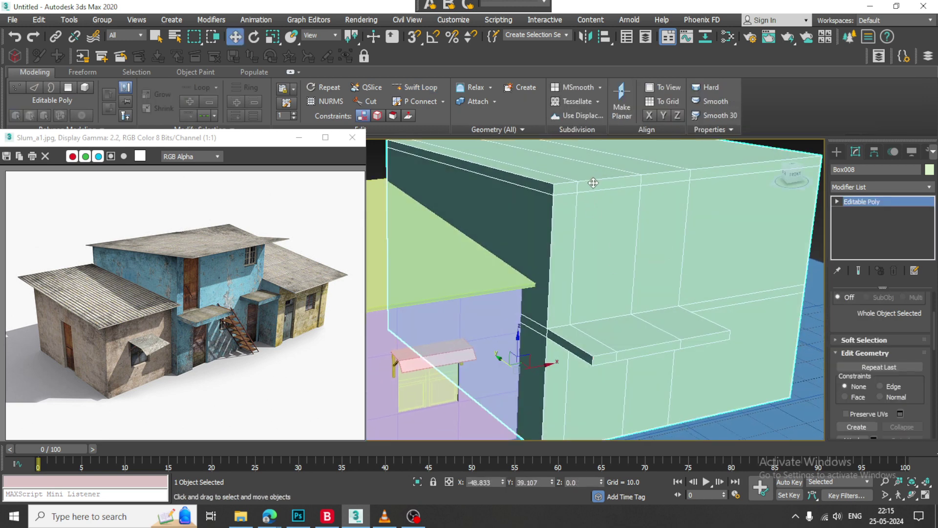
pyautogui.press('4')
pyautogui.keyDown('alt'); pyautogui.moveTo(611, 229); pyautogui.dragTo(613, 244, button='middle'); pyautogui.keyUp('alt')
pyautogui.click(613, 245)
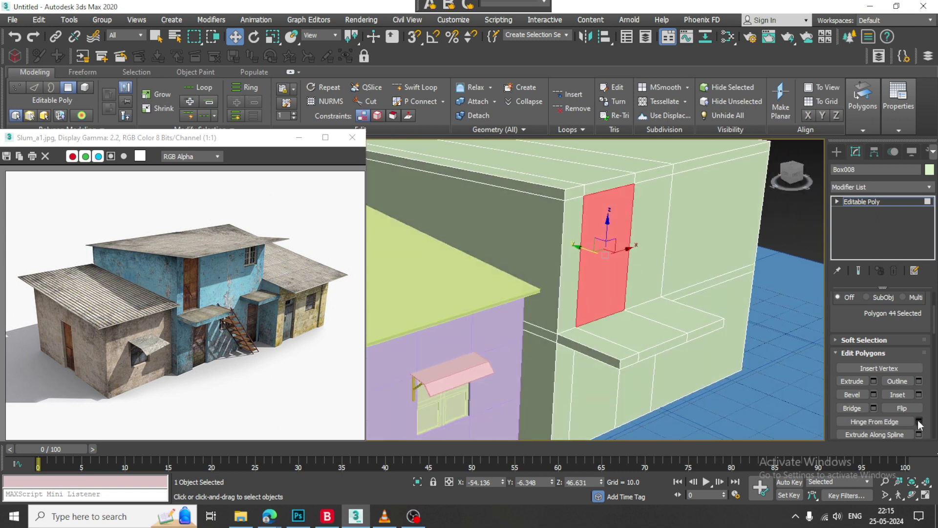
pyautogui.click(874, 380)
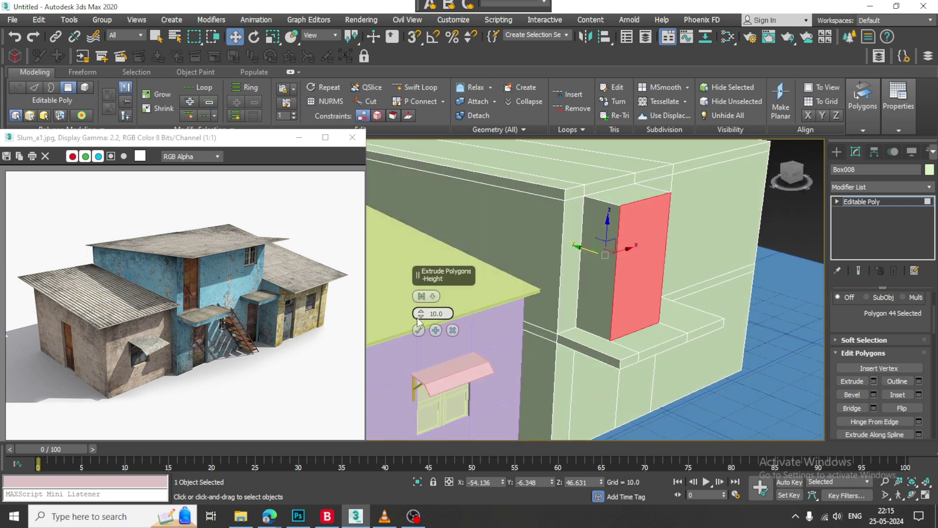
pyautogui.moveTo(421, 314); pyautogui.dragTo(434, 376)
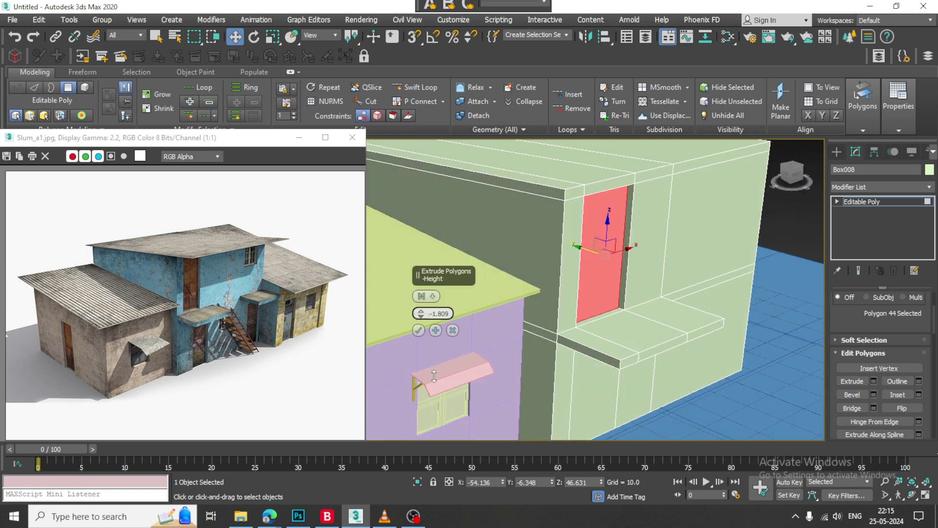
pyautogui.click(419, 331)
# Clone the front block's roof and place the copy above the tall block, about 24.6 higher.
pyautogui.keyDown('alt'); pyautogui.moveTo(611, 325); pyautogui.dragTo(665, 257, button='middle'); pyautogui.keyUp('alt')
pyautogui.scroll(-3, 614, 272)
pyautogui.moveTo(533, 268); pyautogui.dragTo(659, 233, button='middle')
pyautogui.click(579, 276)
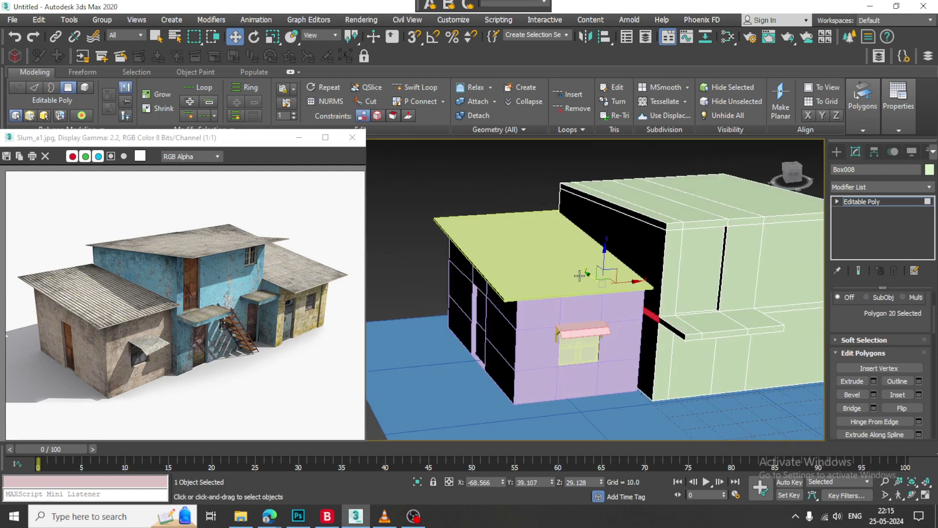
pyautogui.click(871, 202)
pyautogui.click(569, 282)
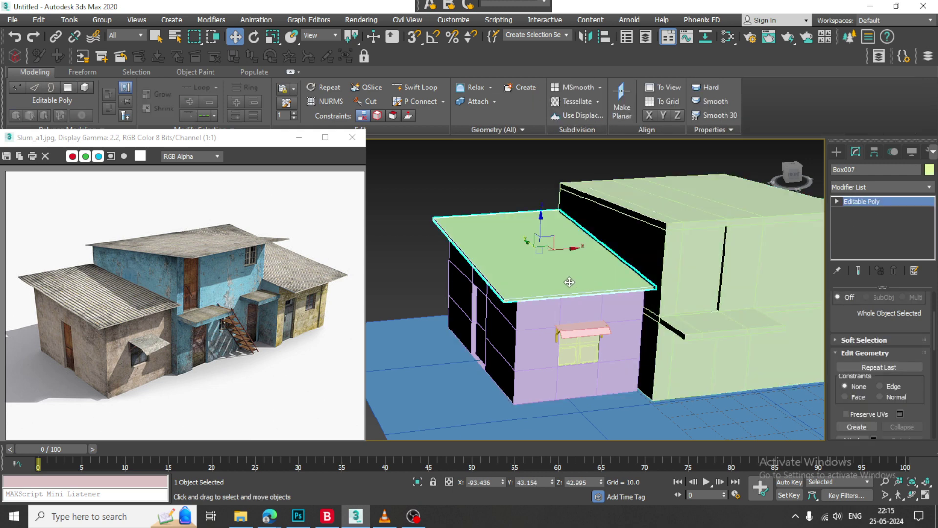
pyautogui.click(691, 237)
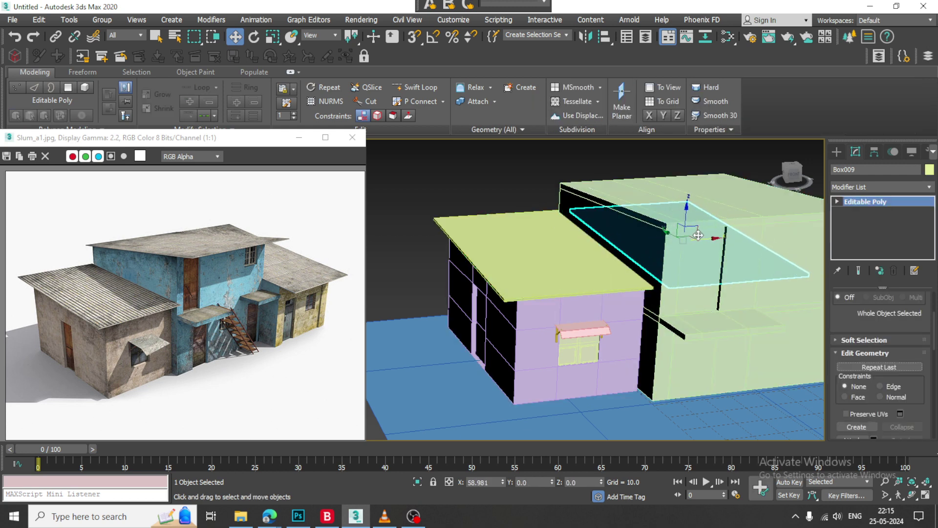
pyautogui.keyDown('shift'); pyautogui.moveTo(691, 237); pyautogui.dragTo(669, 167); pyautogui.keyUp('shift')
pyautogui.click(472, 310)
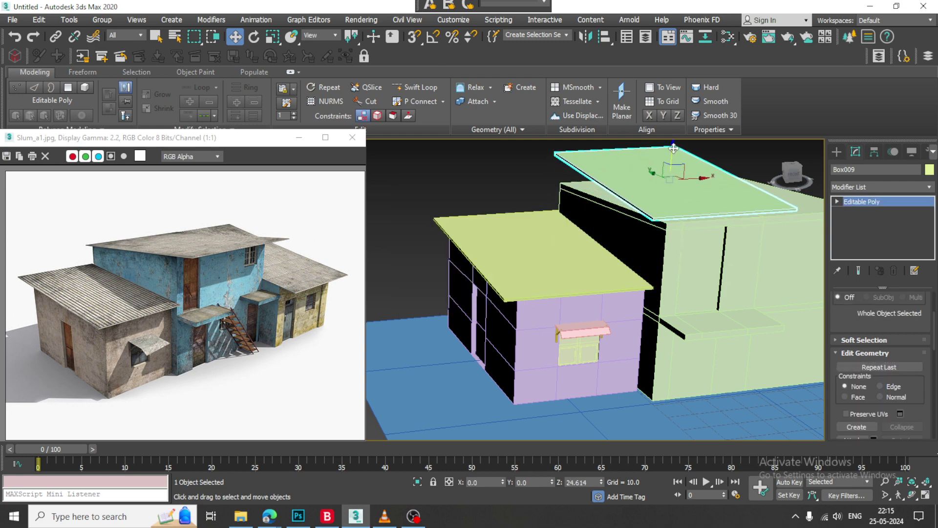
# Tilt the copied roof in the left view to follow the tall block's slope and lower it about 5.4 onto its top.
pyautogui.hotkey('alt', 'w')
pyautogui.middleClick(394, 356)
pyautogui.hotkey('alt', 'w')
pyautogui.moveTo(684, 147); pyautogui.dragTo(668, 209, button='middle')
pyautogui.scroll(-3, 668, 210)
pyautogui.scroll(2, 622, 245)
pyautogui.press('e')
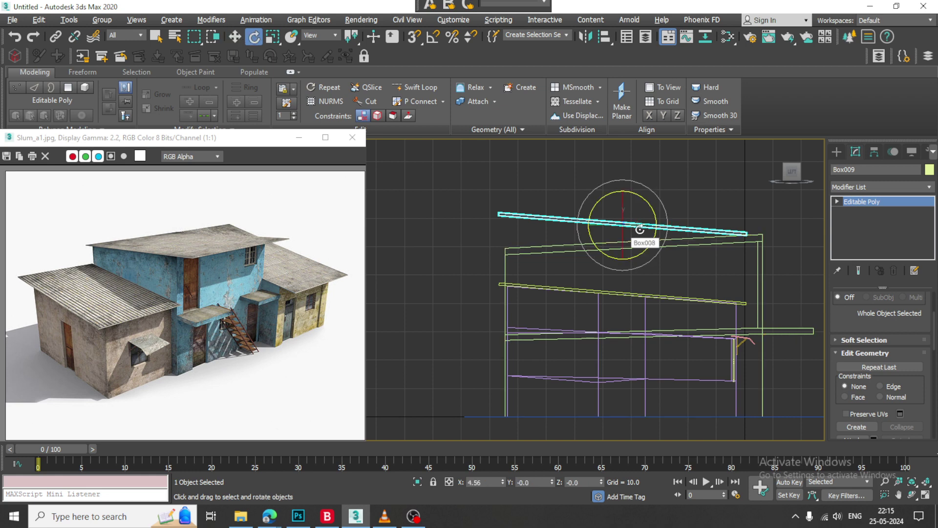
pyautogui.moveTo(648, 205); pyautogui.dragTo(634, 228)
pyautogui.press('w')
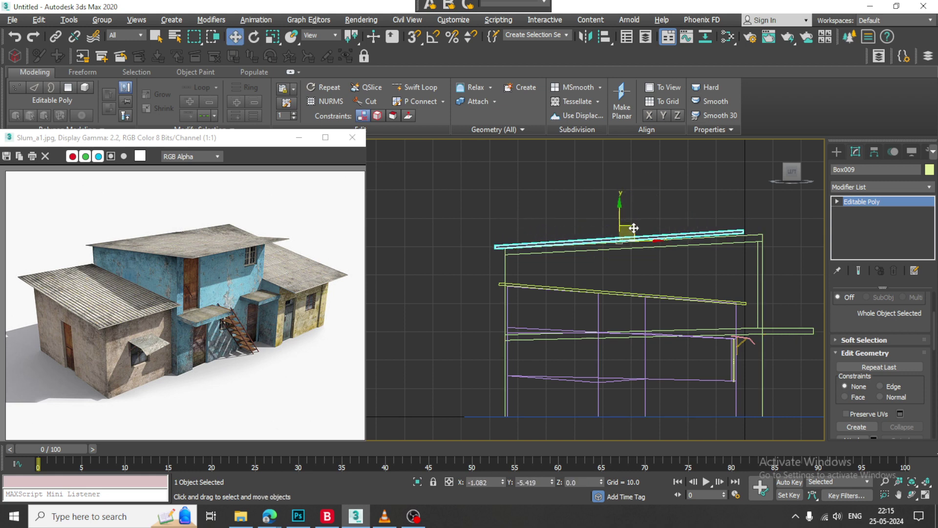
# Fine-tune the copied roof's rotation so it runs parallel to the tall block's sloping top.
pyautogui.scroll(5, 636, 230)
pyautogui.press('e')
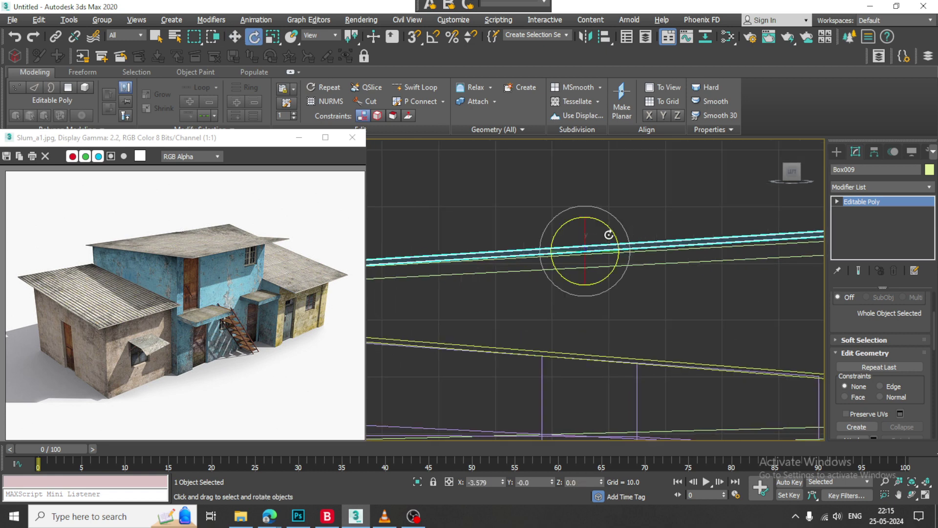
pyautogui.moveTo(613, 229); pyautogui.dragTo(614, 224)
pyautogui.press('w')
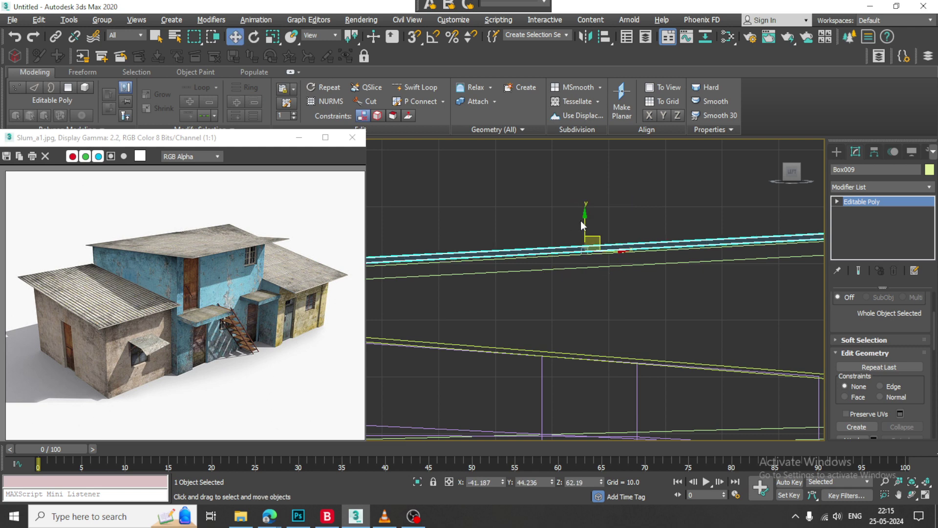
# Extend the upper roof's front edge beyond the tall block's wall by moving its four vertices to Y about -9.6.
pyautogui.scroll(-4, 611, 225)
pyautogui.press('1')
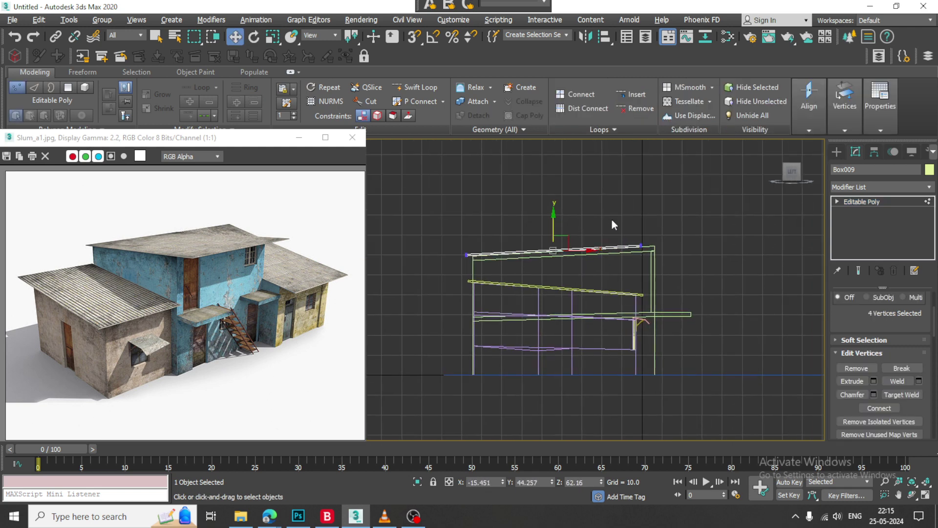
pyautogui.moveTo(611, 224); pyautogui.dragTo(684, 244)
pyautogui.hotkey('alt', 'w')
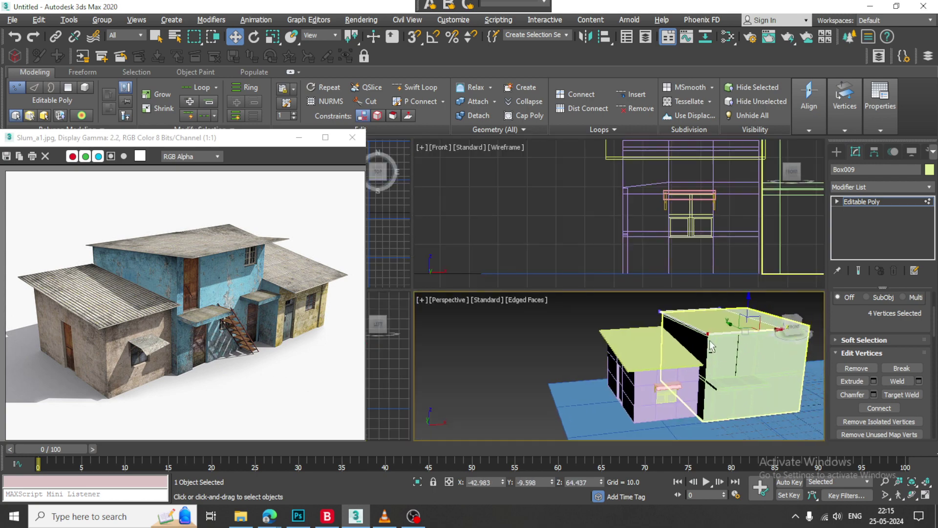
# Lengthen the upper roof's front overhang further and widen the roof by moving its far-side vertices to X about 11.5.
pyautogui.rightClick(709, 340)
pyautogui.hotkey('alt', 'w')
pyautogui.keyDown('alt'); pyautogui.moveTo(710, 340); pyautogui.dragTo(749, 287, button='middle'); pyautogui.keyUp('alt')
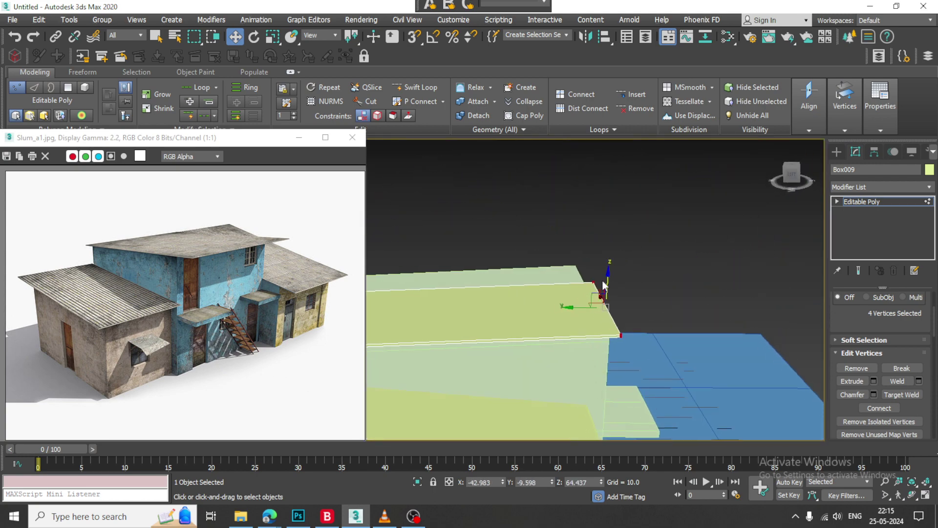
pyautogui.keyDown('alt'); pyautogui.moveTo(591, 318); pyautogui.dragTo(573, 300, button='middle'); pyautogui.keyUp('alt')
pyautogui.moveTo(576, 305); pyautogui.dragTo(647, 308)
pyautogui.keyDown('alt'); pyautogui.moveTo(647, 308); pyautogui.dragTo(655, 264, button='middle'); pyautogui.keyUp('alt')
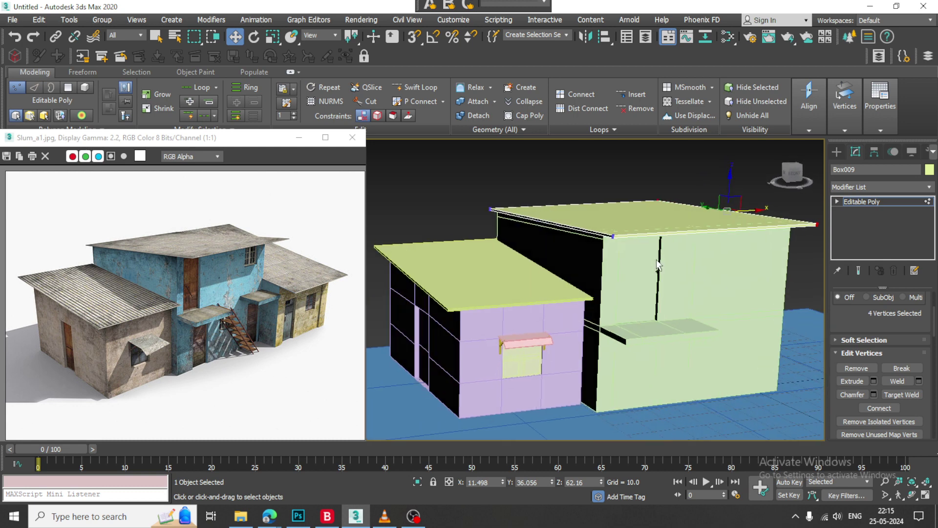
pyautogui.keyDown('alt'); pyautogui.moveTo(720, 264); pyautogui.dragTo(748, 267, button='middle'); pyautogui.keyUp('alt')
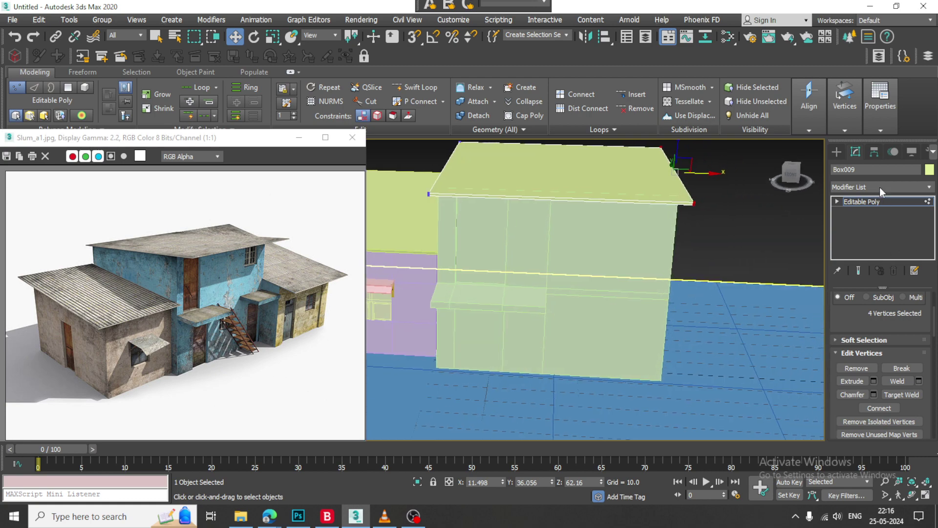
# Finish editing the upper roof's vertices and select the tall block as a whole object.
pyautogui.click(837, 152)
pyautogui.keyDown('alt'); pyautogui.moveTo(694, 320); pyautogui.dragTo(647, 270, button='middle'); pyautogui.keyUp('alt')
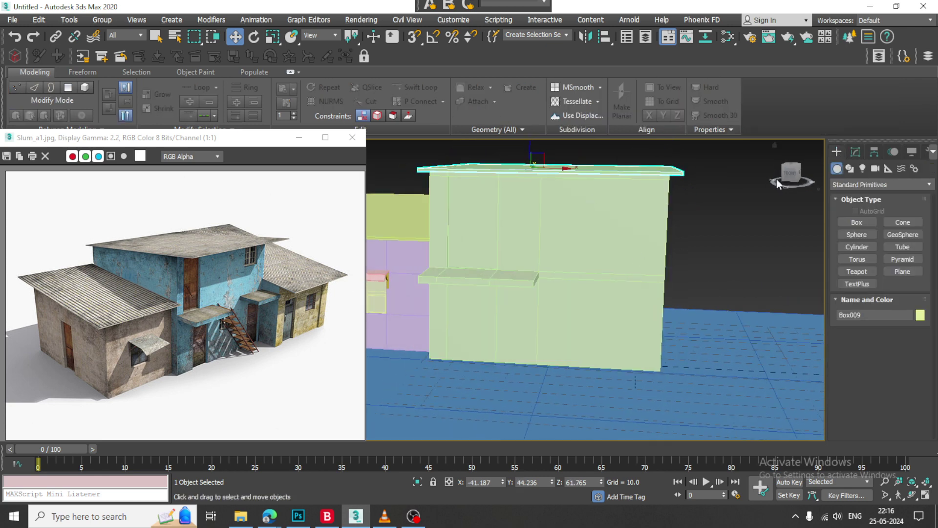
pyautogui.click(516, 200)
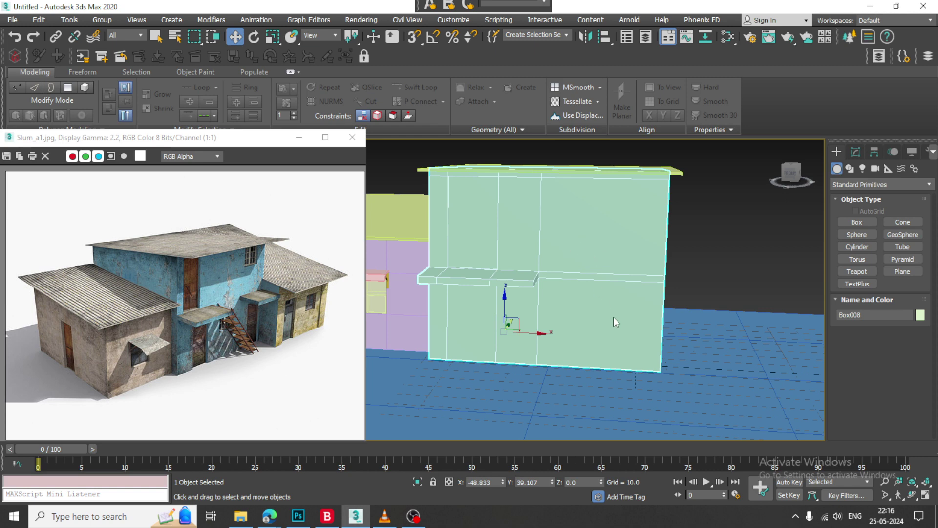
pyautogui.hotkey('alt', '1')
pyautogui.scroll(-4, 592, 353)
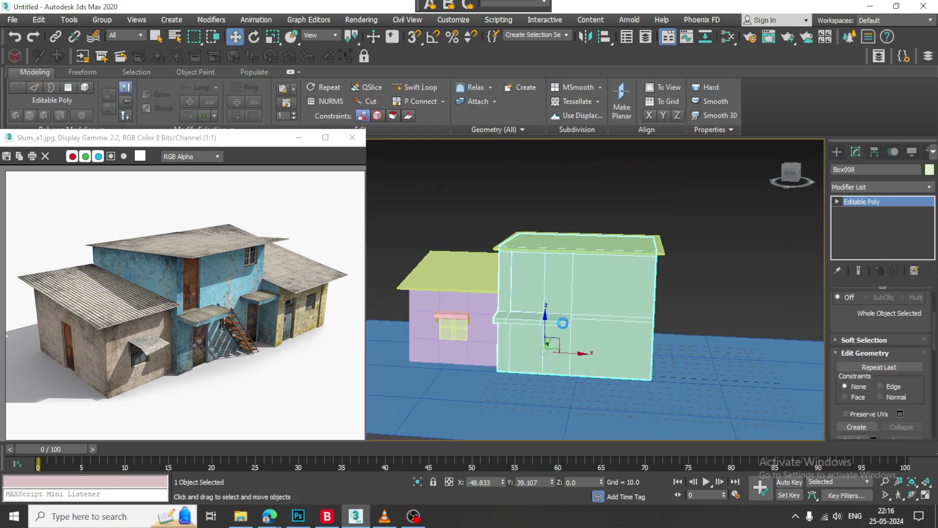
# Save the scene as "game assets ext" in the MAY 2024 folder on drive D.
pyautogui.hotkey('ctrl', 's')
pyautogui.click(35, 188)
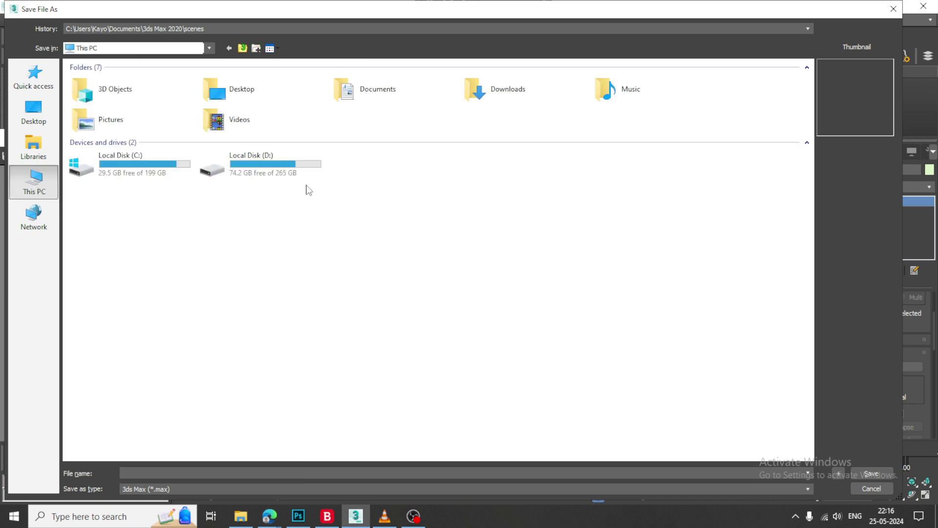
pyautogui.doubleClick(304, 164)
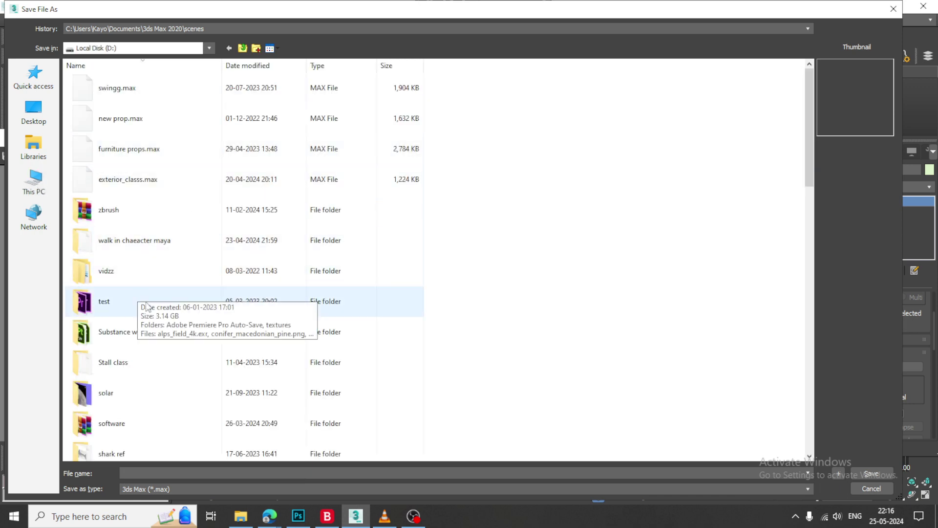
pyautogui.press('m')
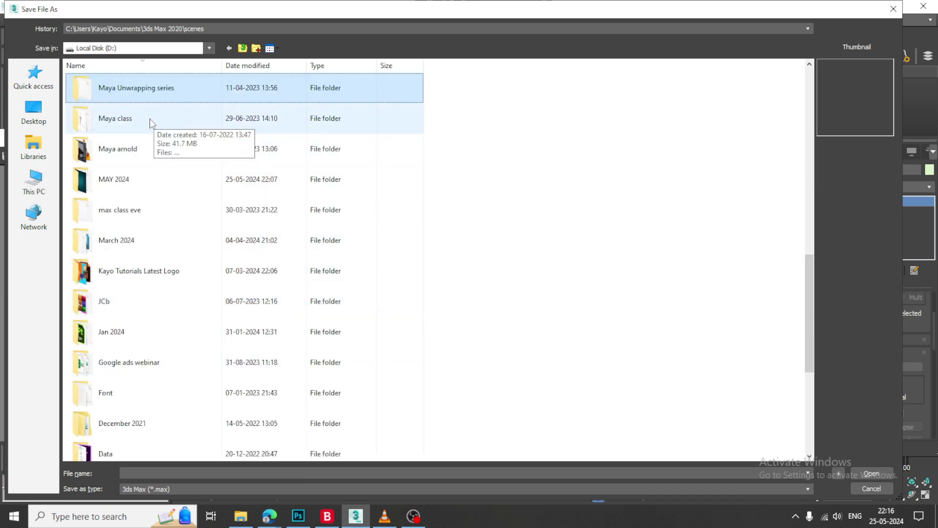
pyautogui.doubleClick(119, 181)
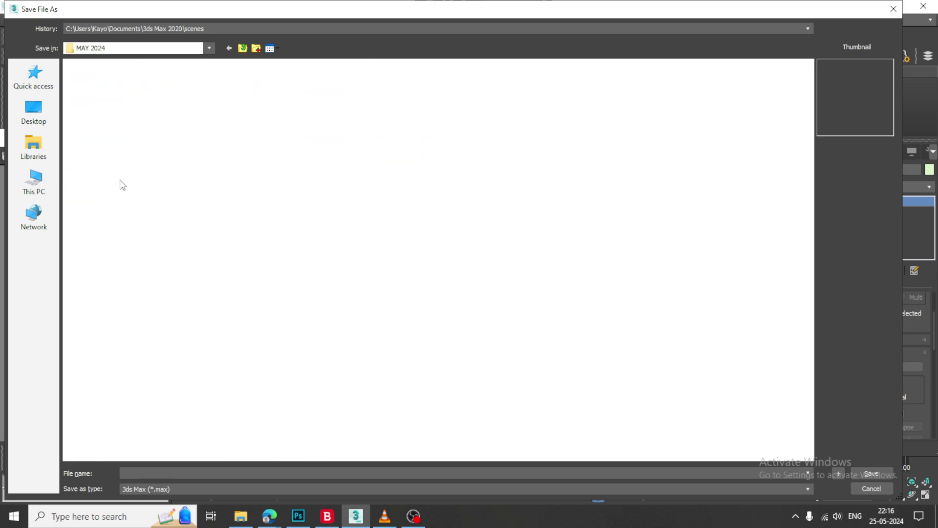
pyautogui.click(198, 475)
pyautogui.write('game ass')
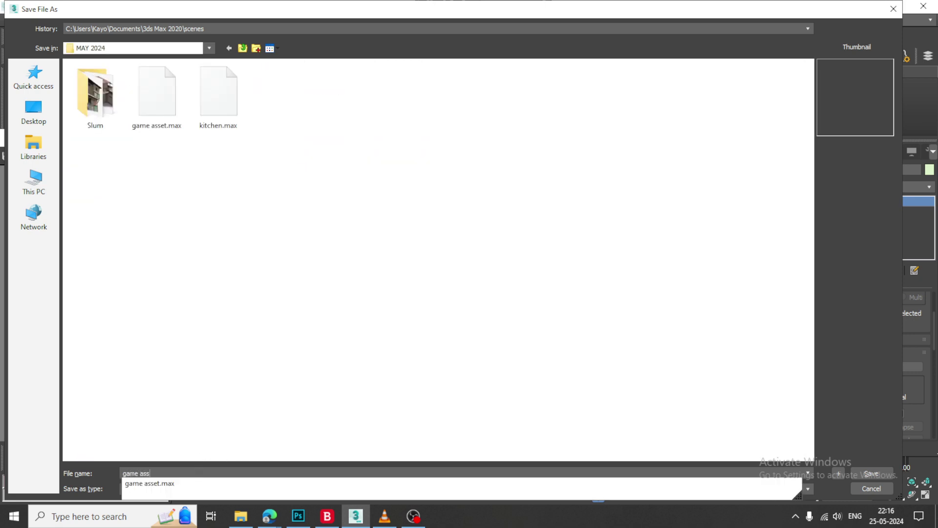
pyautogui.write('ets ext')
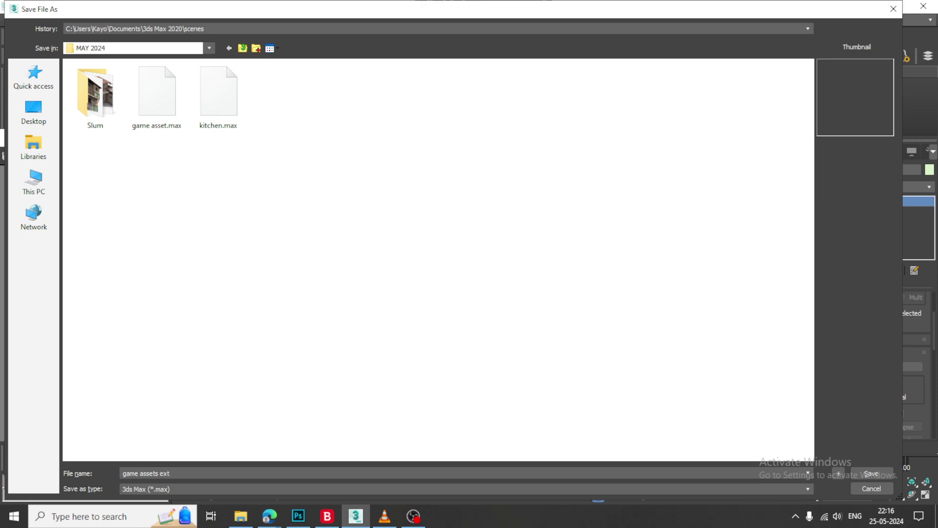
pyautogui.press('Return')
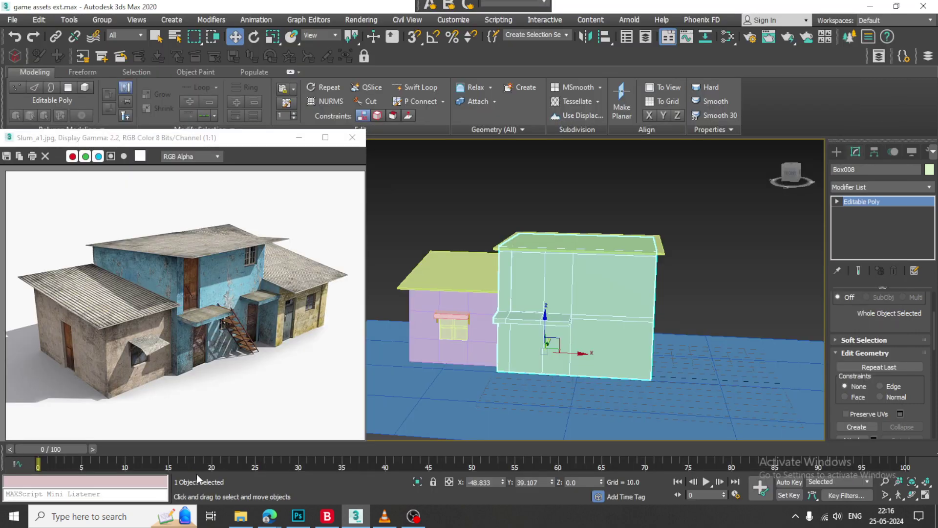
# Insert a vertical edge loop with Swift Loop near the far end of the tall block's front wall.
pyautogui.keyDown('alt'); pyautogui.moveTo(589, 310); pyautogui.dragTo(597, 311, button='middle'); pyautogui.keyUp('alt')
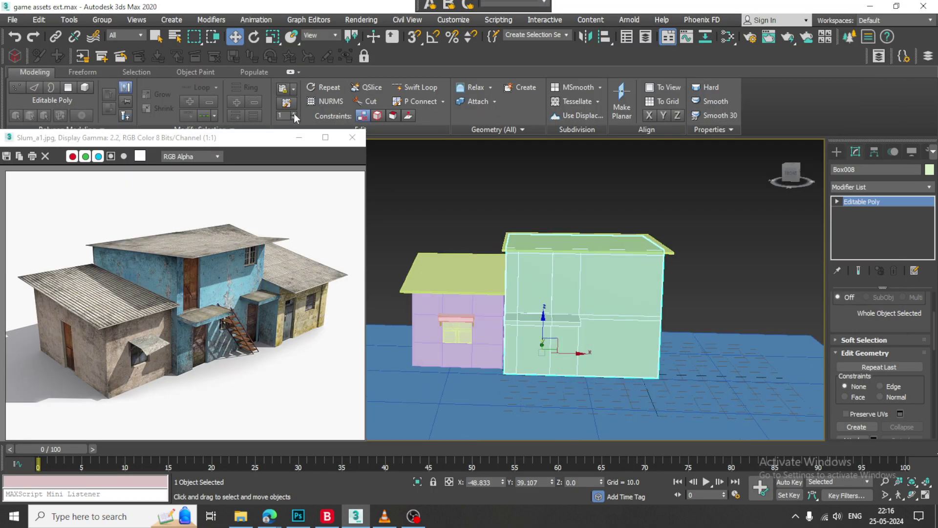
pyautogui.click(420, 87)
pyautogui.scroll(4, 566, 241)
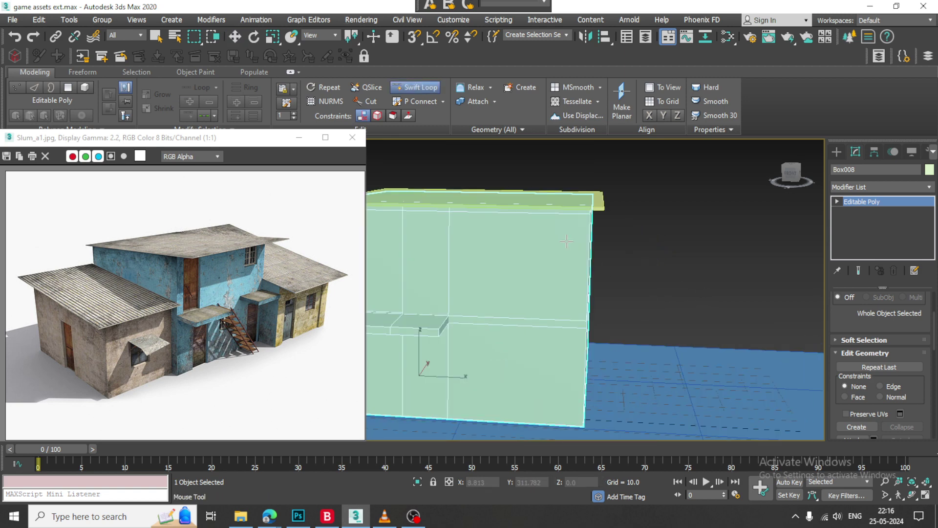
pyautogui.click(544, 225)
pyautogui.keyDown('alt'); pyautogui.moveTo(545, 228); pyautogui.dragTo(580, 262, button='middle'); pyautogui.keyUp('alt')
pyautogui.press('w')
pyautogui.scroll(-3, 580, 262)
# Widen the tall block by moving its far-end vertices outward along X to about 15.8.
pyautogui.press('1')
pyautogui.moveTo(519, 162); pyautogui.dragTo(604, 367)
pyautogui.keyDown('alt'); pyautogui.moveTo(594, 290); pyautogui.dragTo(584, 264, button='middle'); pyautogui.keyUp('alt')
pyautogui.moveTo(590, 257); pyautogui.dragTo(608, 258)
pyautogui.keyDown('alt'); pyautogui.moveTo(621, 234); pyautogui.dragTo(631, 274, button='middle'); pyautogui.keyUp('alt')
pyautogui.click(852, 202)
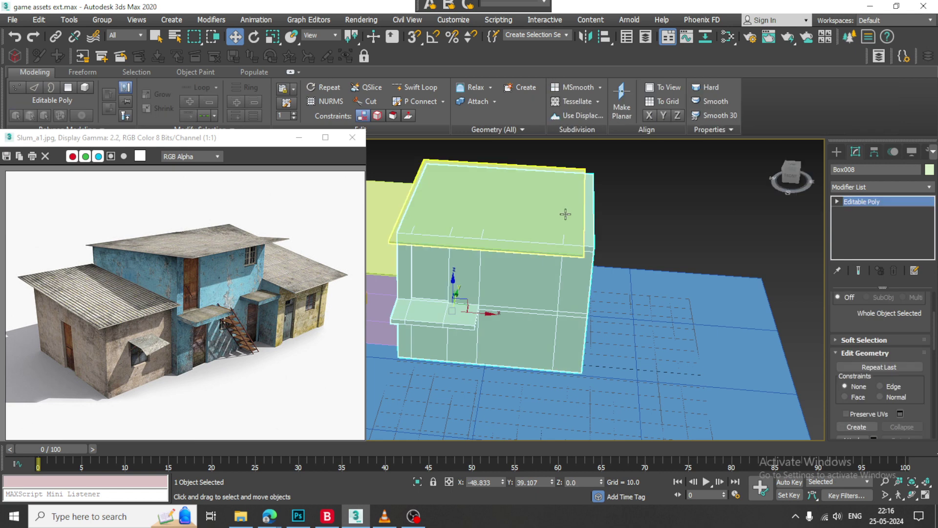
# Widen the upper roof past the tall block's end wall by moving its four end vertices to X about 18.65.
pyautogui.click(565, 213)
pyautogui.press('1')
pyautogui.moveTo(572, 205); pyautogui.dragTo(574, 207, button='middle')
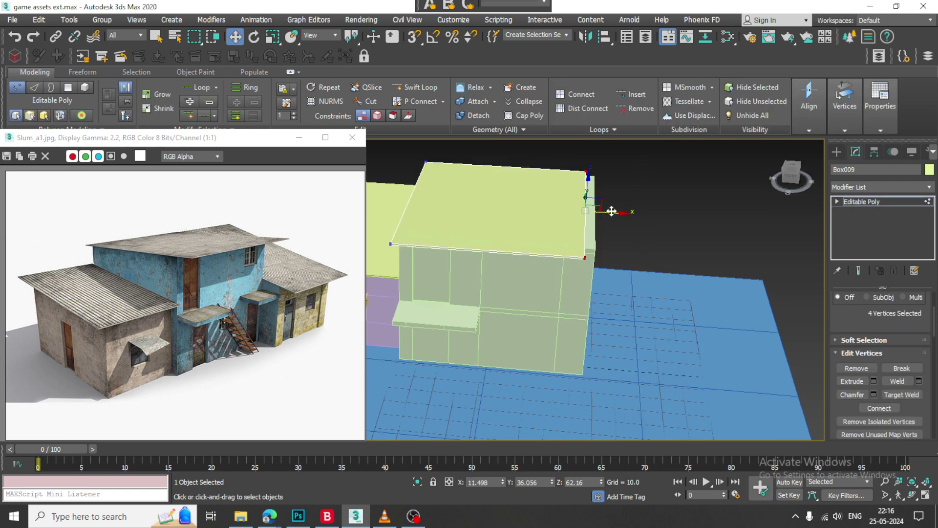
pyautogui.moveTo(612, 211); pyautogui.dragTo(627, 212)
pyautogui.keyDown('alt'); pyautogui.moveTo(623, 239); pyautogui.dragTo(630, 215, button='middle'); pyautogui.keyUp('alt')
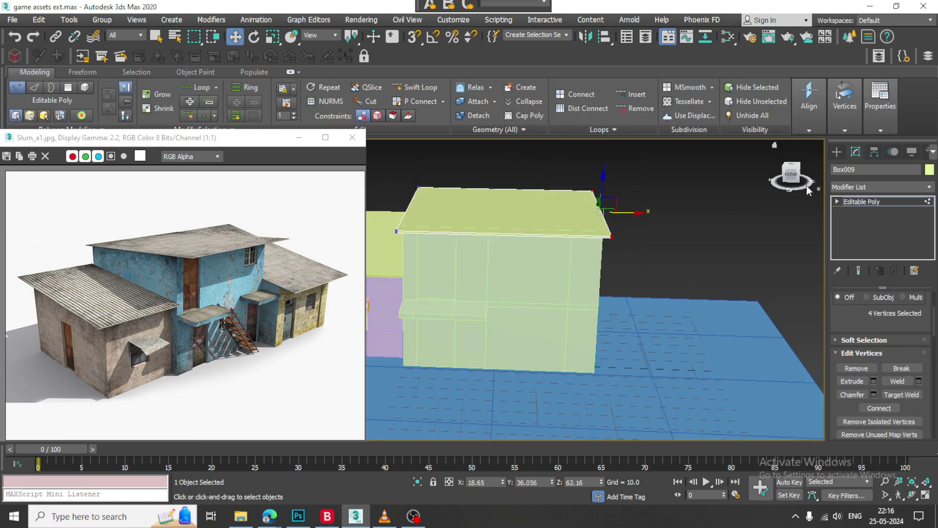
pyautogui.click(893, 199)
pyautogui.keyDown('alt'); pyautogui.moveTo(635, 269); pyautogui.dragTo(622, 252, button='middle'); pyautogui.keyUp('alt')
pyautogui.scroll(3, 599, 304)
pyautogui.moveTo(599, 304)
pyautogui.mouseDown(button='middle')
pyautogui.moveTo(622, 294)
pyautogui.moveTo(608, 299)
pyautogui.mouseUp(button='middle')
pyautogui.scroll(2, 620, 288)
pyautogui.press('4')
pyautogui.scroll(-4, 599, 234)
pyautogui.moveTo(610, 170); pyautogui.dragTo(594, 261, button='middle')
pyautogui.click(886, 201)
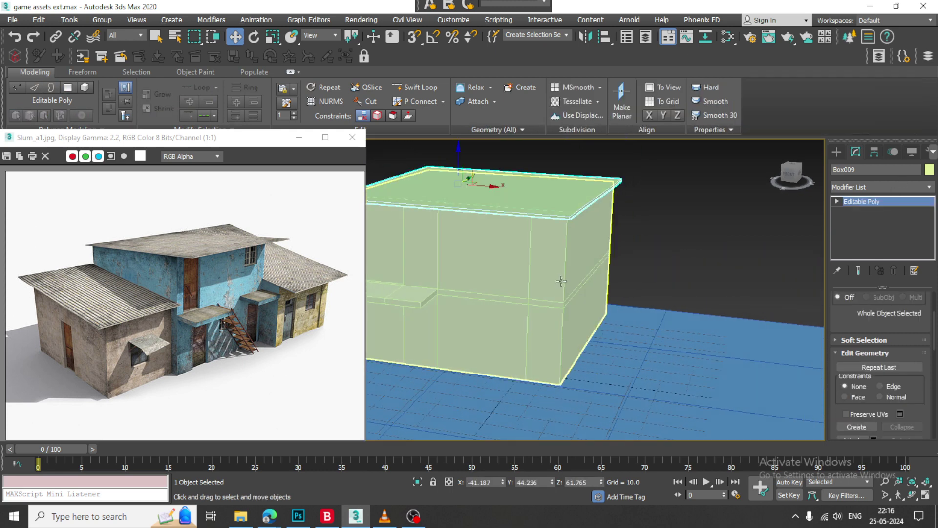
# Extrude three polygons of the tall block's end wall outward to X about 18.5.
pyautogui.click(562, 281)
pyautogui.press('4')
pyautogui.scroll(3, 567, 283)
pyautogui.click(575, 312)
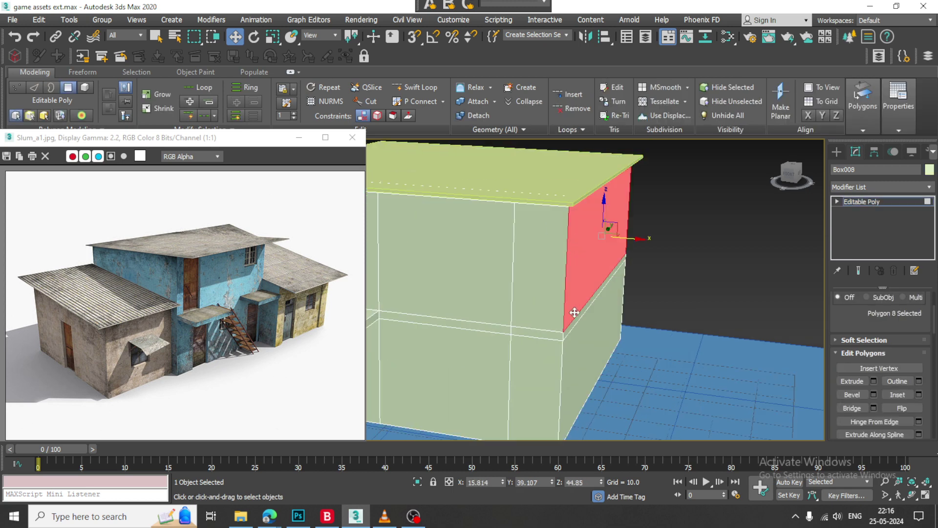
pyautogui.keyDown('ctrl'); pyautogui.click(577, 317); pyautogui.keyUp('ctrl')
pyautogui.keyDown('ctrl'); pyautogui.click(583, 336); pyautogui.keyUp('ctrl')
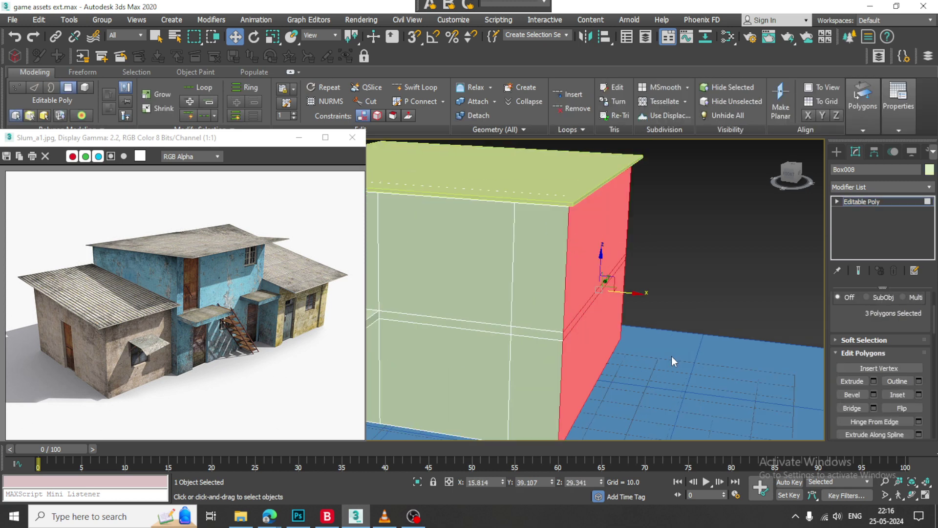
pyautogui.click(874, 381)
pyautogui.moveTo(418, 318); pyautogui.dragTo(418, 288)
pyautogui.click(419, 330)
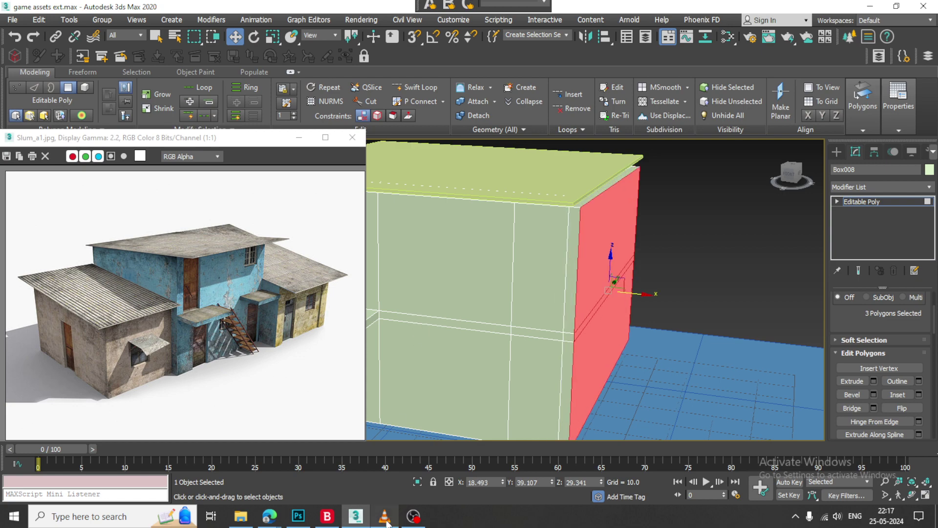
# Extrude the ground-floor door polygon at the far end of the tall block's front wall inward to Y about -4.07.
pyautogui.click(414, 521)
pyautogui.click(415, 521)
pyautogui.keyDown('alt'); pyautogui.moveTo(582, 327); pyautogui.dragTo(638, 337, button='middle'); pyautogui.keyUp('alt')
pyautogui.click(603, 330)
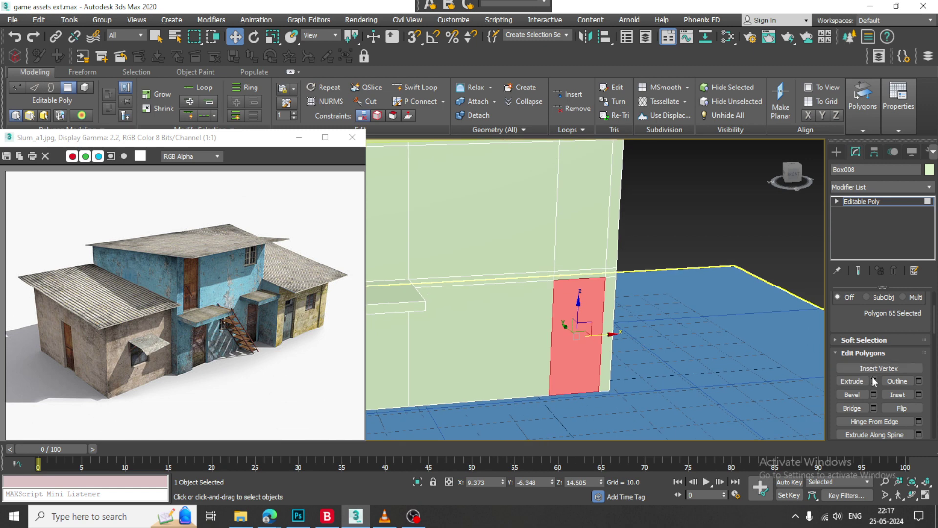
pyautogui.hotkey('shift', 'e')
pyautogui.moveTo(422, 316); pyautogui.dragTo(436, 333)
pyautogui.click(419, 331)
pyautogui.scroll(-8, 587, 293)
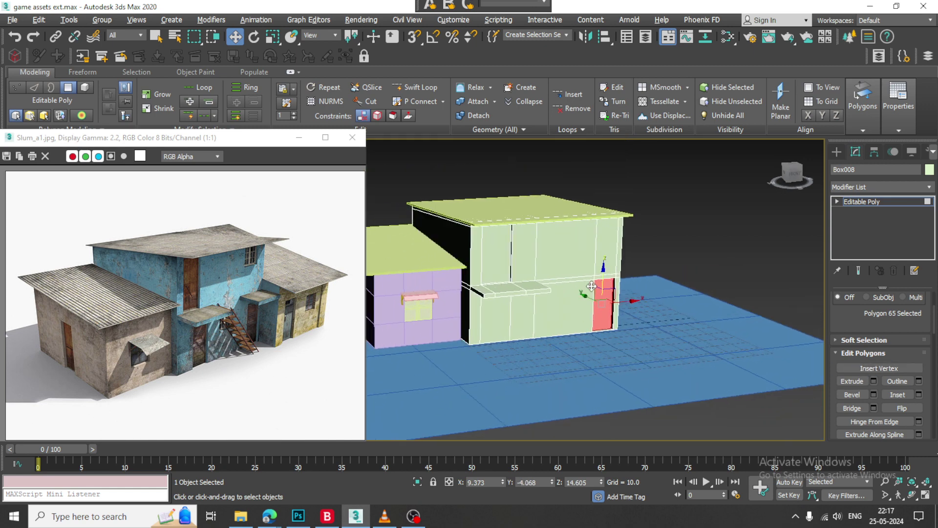
# Insert a horizontal edge loop with Swift Loop around the tall block's upper storey.
pyautogui.keyDown('alt'); pyautogui.moveTo(672, 279); pyautogui.dragTo(653, 235, button='middle'); pyautogui.keyUp('alt')
pyautogui.scroll(4, 658, 276)
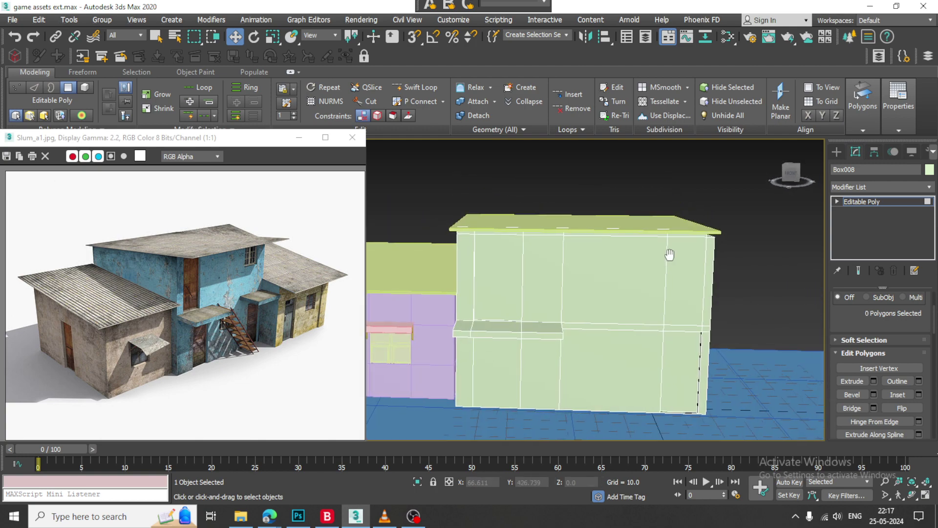
pyautogui.click(418, 86)
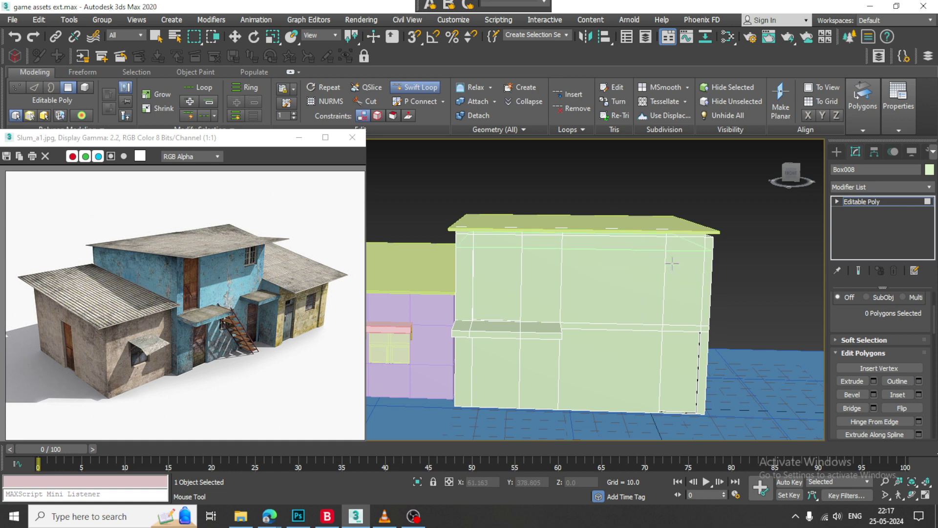
pyautogui.scroll(4, 685, 269)
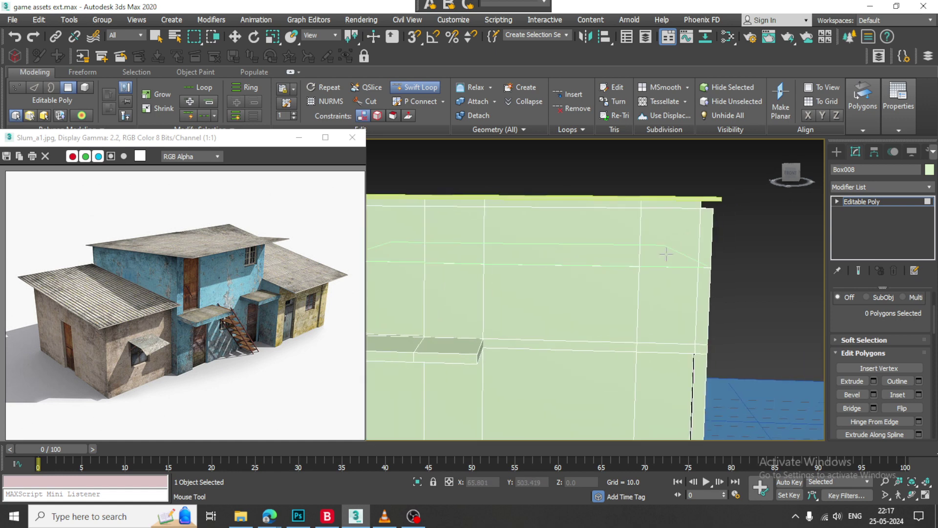
pyautogui.press('w')
pyautogui.keyDown('alt'); pyautogui.moveTo(666, 255); pyautogui.dragTo(654, 233, button='middle'); pyautogui.keyUp('alt')
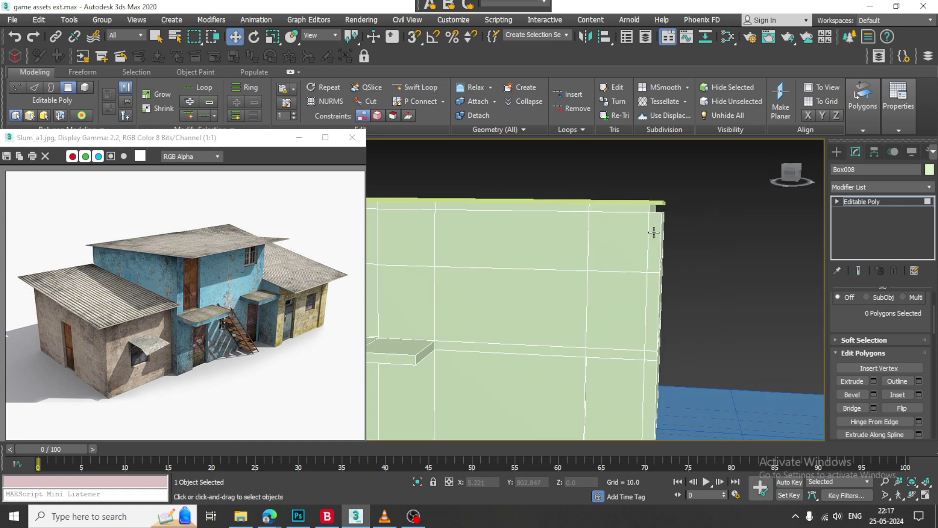
# Undo the upper-storey edge loop, the doorway recess and the end-wall extrusion.
pyautogui.hotkey('ctrl', 'z')
pyautogui.hotkey('ctrl', 'z')
pyautogui.hotkey('ctrl', 'z')
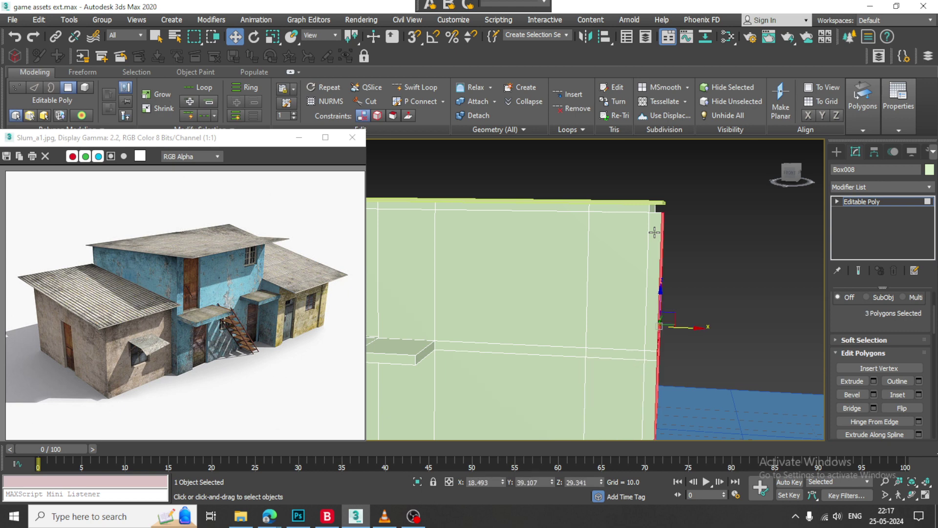
# Extrude all four polygons of the tall block's end wall outward, including the narrow strip below the roof.
pyautogui.keyDown('alt'); pyautogui.moveTo(655, 232); pyautogui.dragTo(620, 218, button='middle'); pyautogui.keyUp('alt')
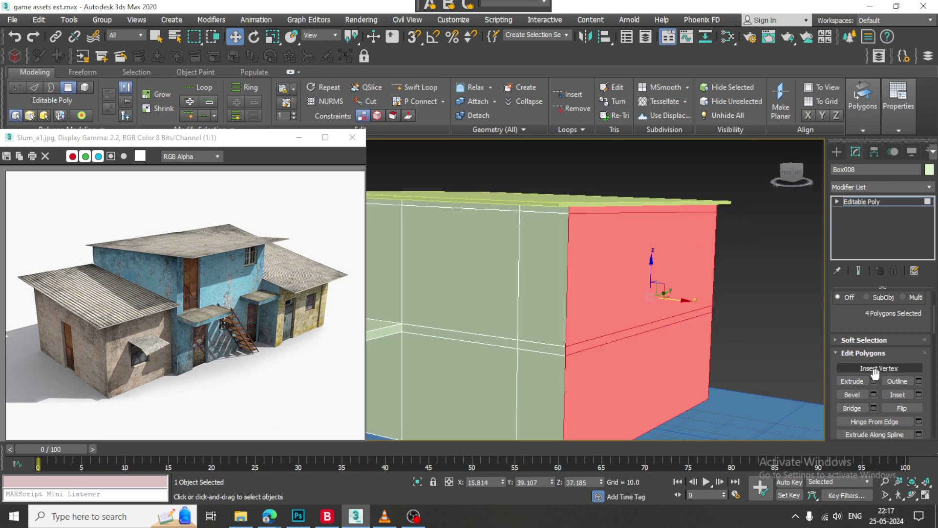
pyautogui.click(874, 381)
pyautogui.click(419, 331)
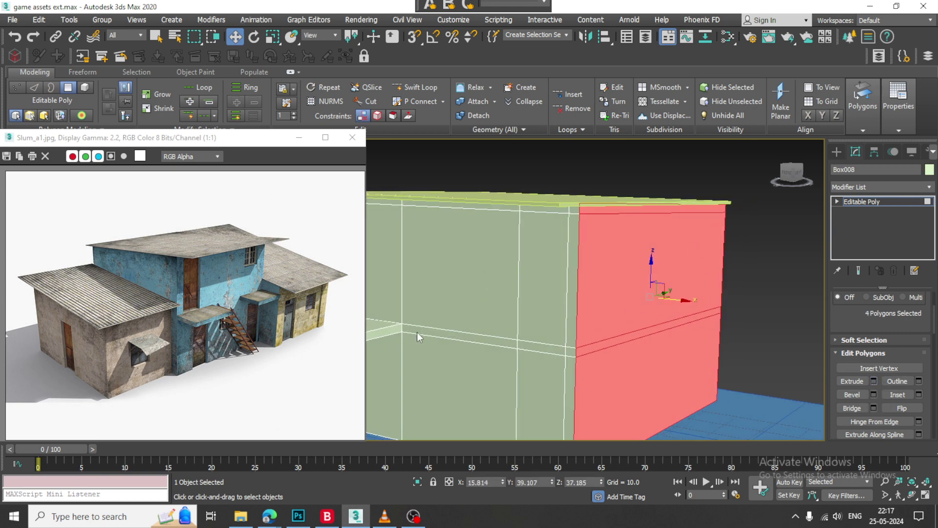
# Recess the ground-floor doorway at the front wall's far end by extruding its polygon inward by about -2.16.
pyautogui.keyDown('alt'); pyautogui.moveTo(440, 333); pyautogui.dragTo(588, 296, button='middle'); pyautogui.keyUp('alt')
pyautogui.moveTo(588, 296); pyautogui.dragTo(602, 199, button='middle')
pyautogui.click(674, 328)
pyautogui.keyDown('alt'); pyautogui.moveTo(680, 328); pyautogui.dragTo(704, 338, button='middle'); pyautogui.keyUp('alt')
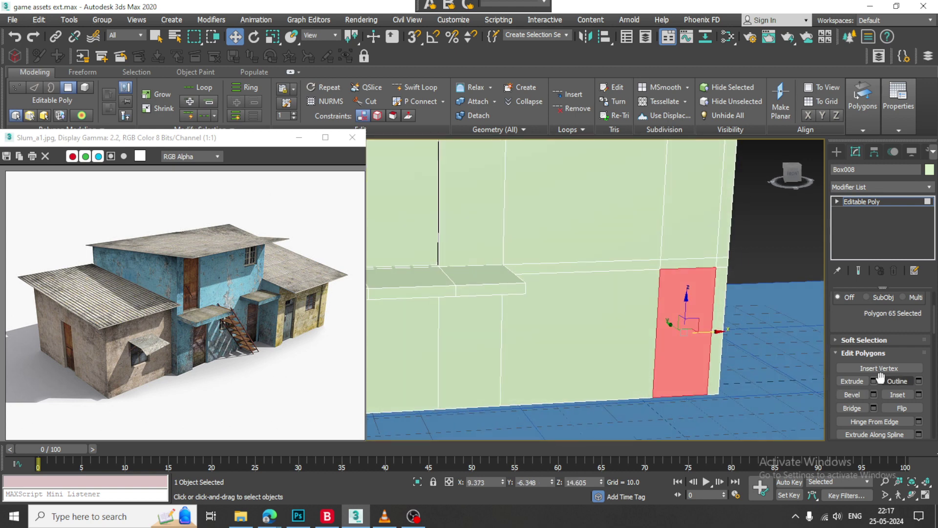
pyautogui.click(874, 381)
pyautogui.keyDown('alt'); pyautogui.moveTo(606, 342); pyautogui.dragTo(633, 356, button='middle'); pyautogui.keyUp('alt')
pyautogui.moveTo(421, 316); pyautogui.dragTo(433, 342)
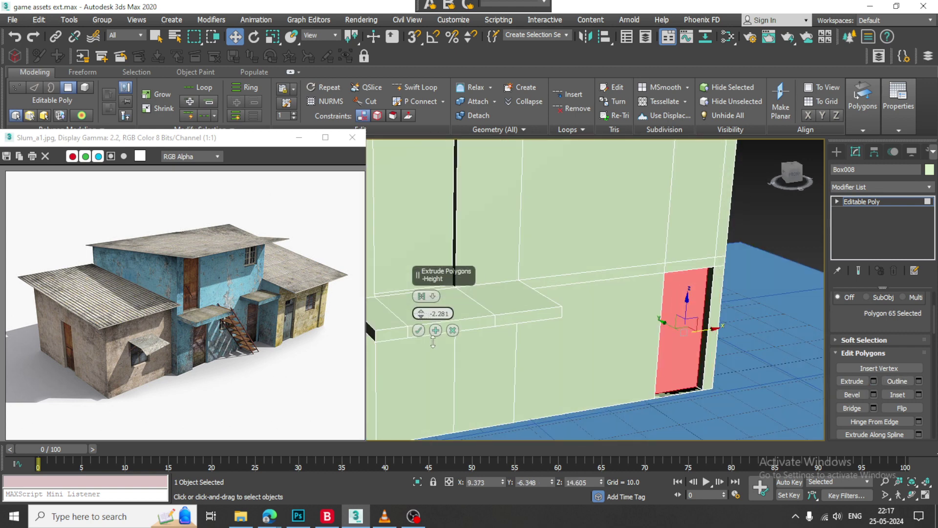
pyautogui.click(418, 330)
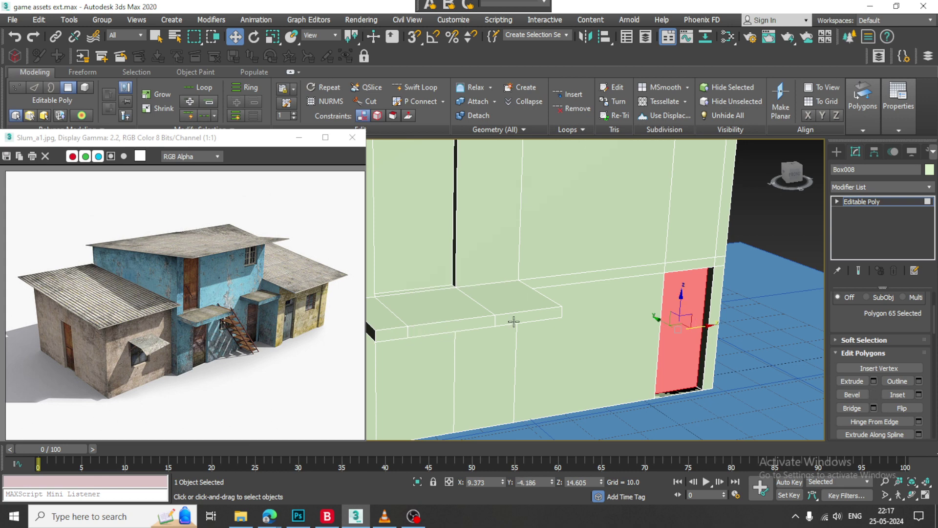
# Insert a horizontal Swift Loop around the upper storey at the height of the window's lower edge.
pyautogui.keyDown('alt'); pyautogui.moveTo(513, 321); pyautogui.dragTo(618, 310, button='middle'); pyautogui.keyUp('alt')
pyautogui.click(423, 89)
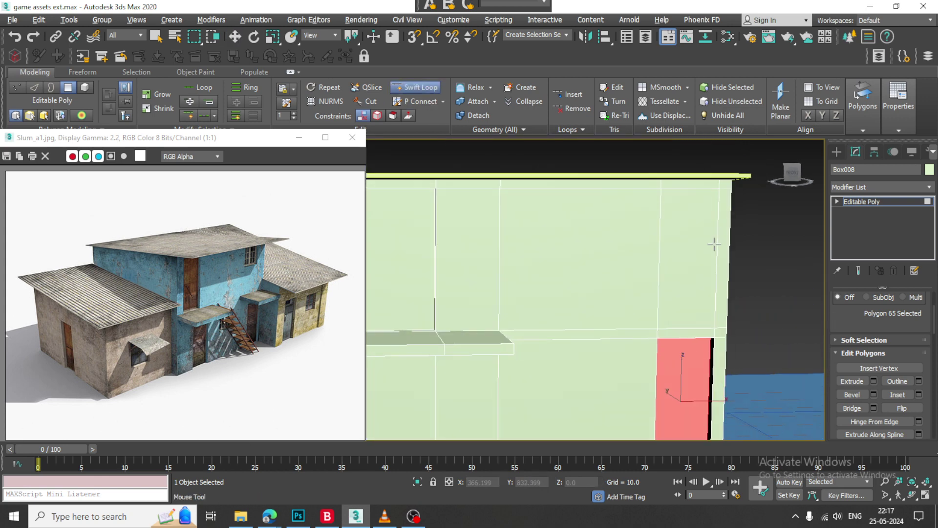
pyautogui.rightClick(685, 238)
pyautogui.moveTo(685, 237)
pyautogui.keyDown('alt'); pyautogui.mouseDown(button='middle')
pyautogui.moveTo(669, 237)
pyautogui.moveTo(709, 245)
pyautogui.moveTo(703, 251)
pyautogui.moveTo(694, 234)
pyautogui.mouseUp(button='middle'); pyautogui.keyUp('alt')
pyautogui.click(421, 88)
pyautogui.press('w')
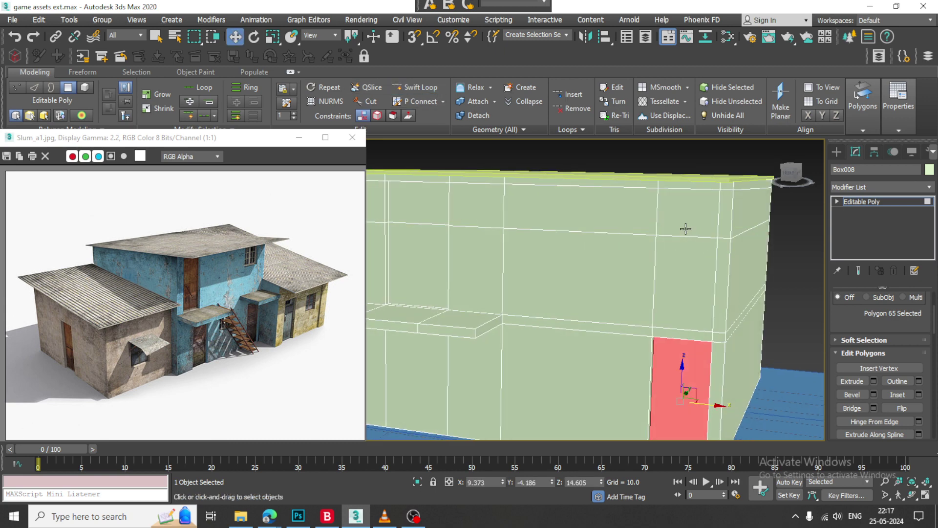
# Recess the upper window at the front wall's far end by extruding its polygon inward by -2.163.
pyautogui.press('4')
pyautogui.click(714, 245)
pyautogui.press('4')
pyautogui.click(697, 209)
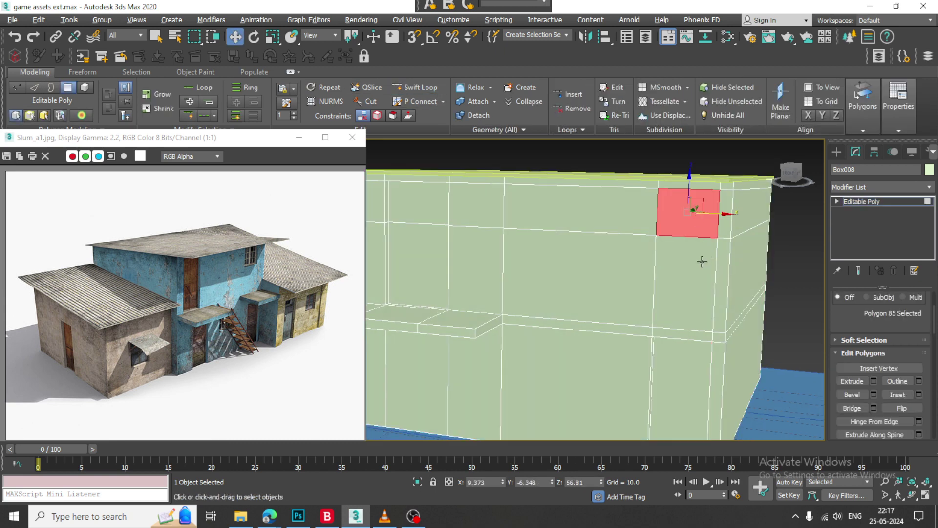
pyautogui.keyDown('alt'); pyautogui.moveTo(702, 262); pyautogui.dragTo(690, 254, button='middle'); pyautogui.keyUp('alt')
pyautogui.click(874, 381)
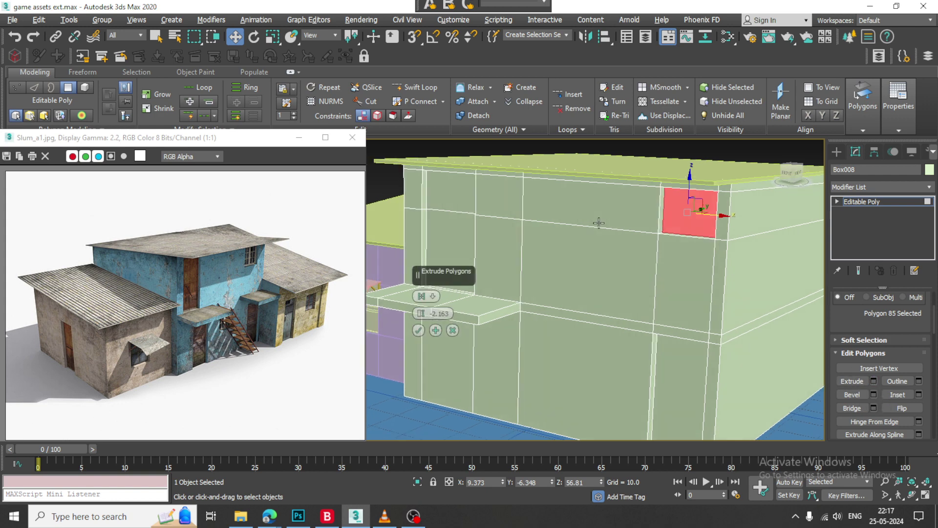
pyautogui.click(419, 330)
pyautogui.keyDown('alt'); pyautogui.moveTo(548, 288); pyautogui.dragTo(561, 279, button='middle'); pyautogui.keyUp('alt')
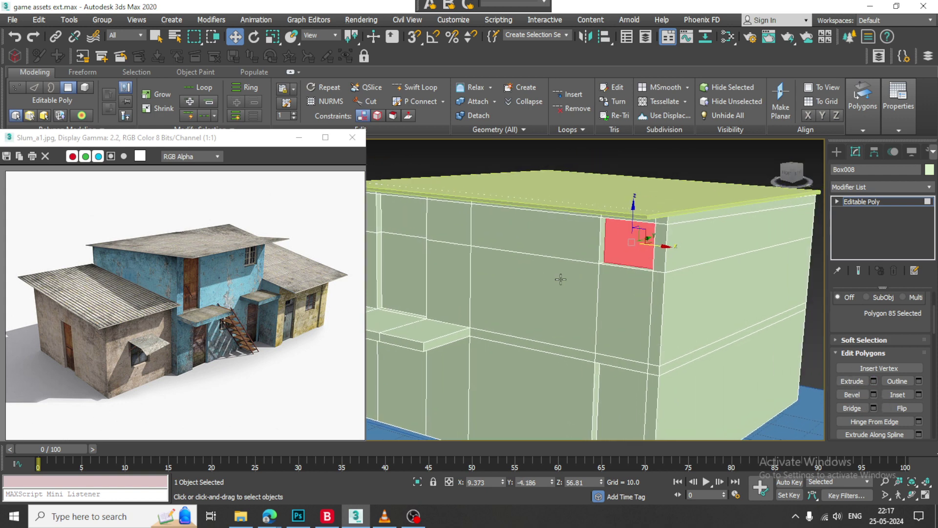
# Draw a thin box about 10.13 long and 6.2 wide in the front view, covering the left half of the upper window recess.
pyautogui.hotkey('alt', 'w')
pyautogui.rightClick(647, 197)
pyautogui.hotkey('alt', 'w')
pyautogui.scroll(-5, 646, 198)
pyautogui.moveTo(723, 227); pyautogui.dragTo(684, 281, button='middle')
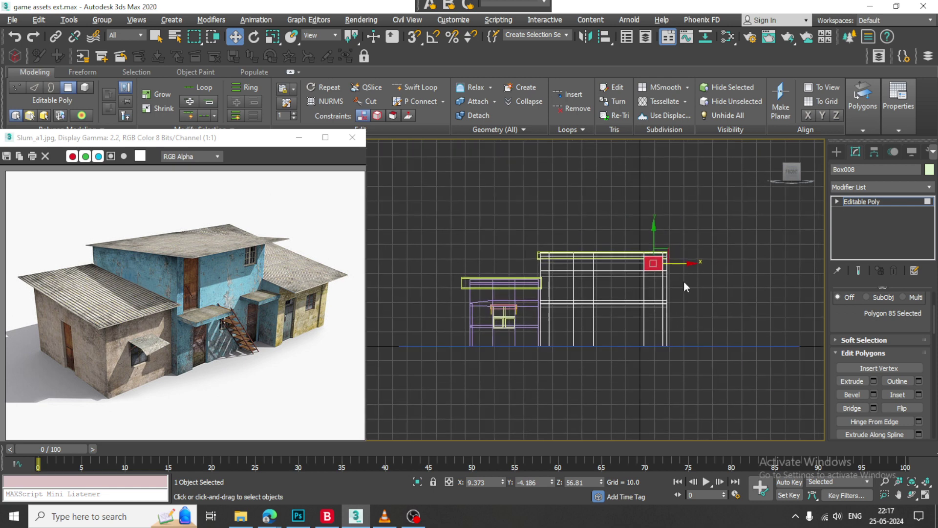
pyautogui.scroll(6, 687, 279)
pyautogui.scroll(3, 688, 278)
pyautogui.click(837, 152)
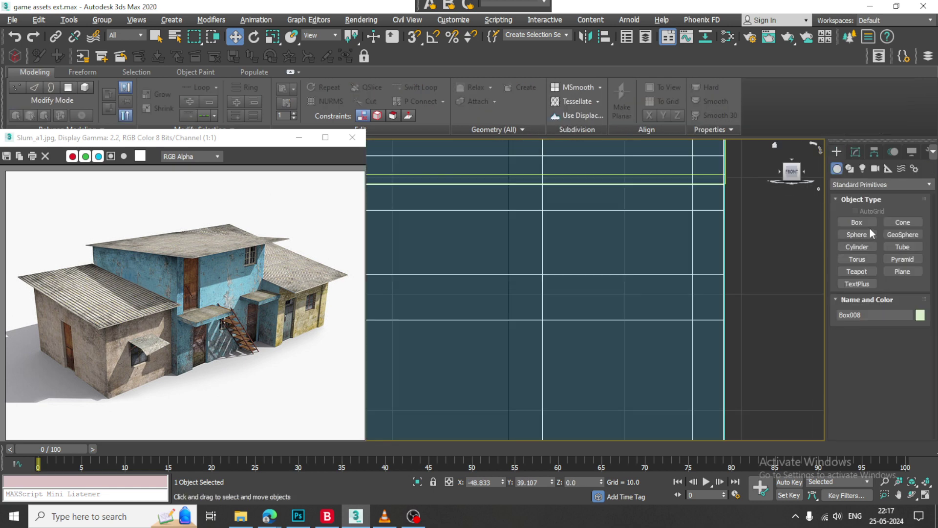
pyautogui.click(861, 222)
pyautogui.moveTo(639, 186); pyautogui.dragTo(646, 237, button='middle')
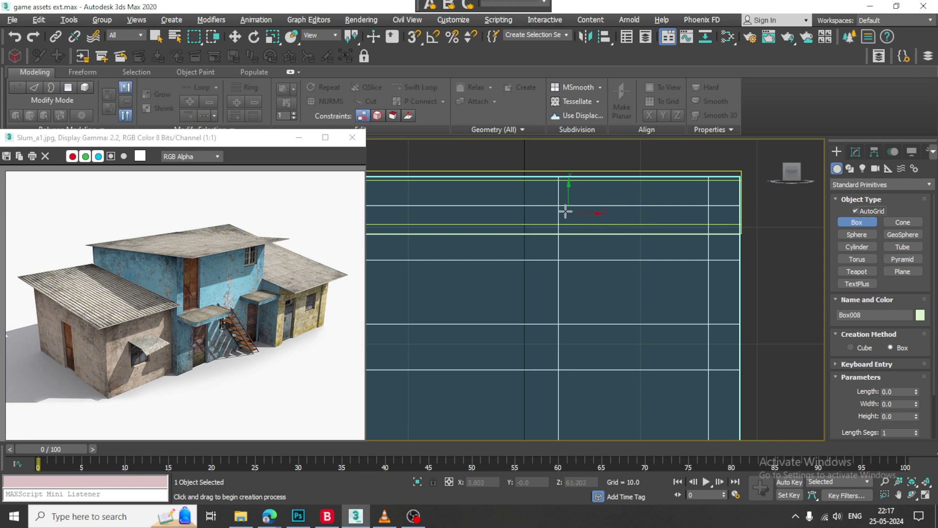
pyautogui.moveTo(559, 204); pyautogui.dragTo(632, 323)
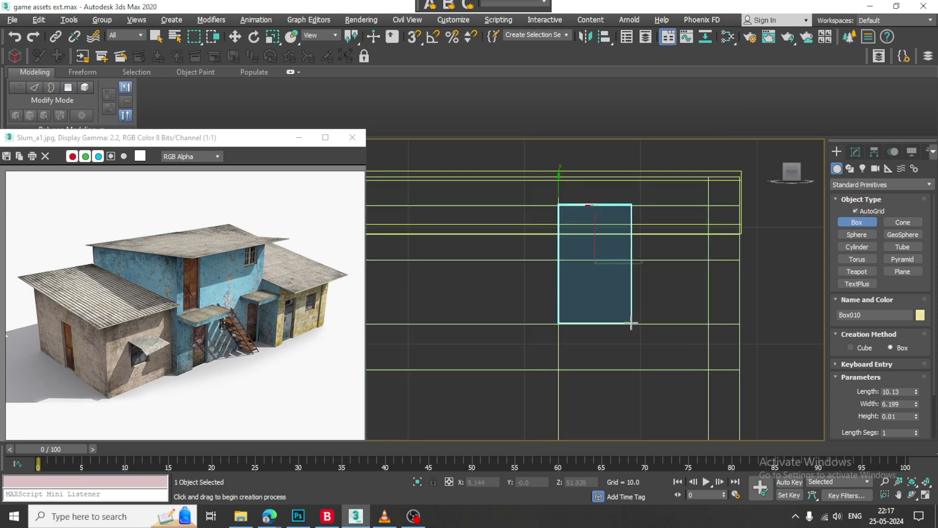
pyautogui.click(630, 315)
pyautogui.press('w')
# Keep the new window panel's colour and move the panel inward along Y into the recess, to about -5.1.
pyautogui.hotkey('alt', 'w')
pyautogui.middleClick(712, 337)
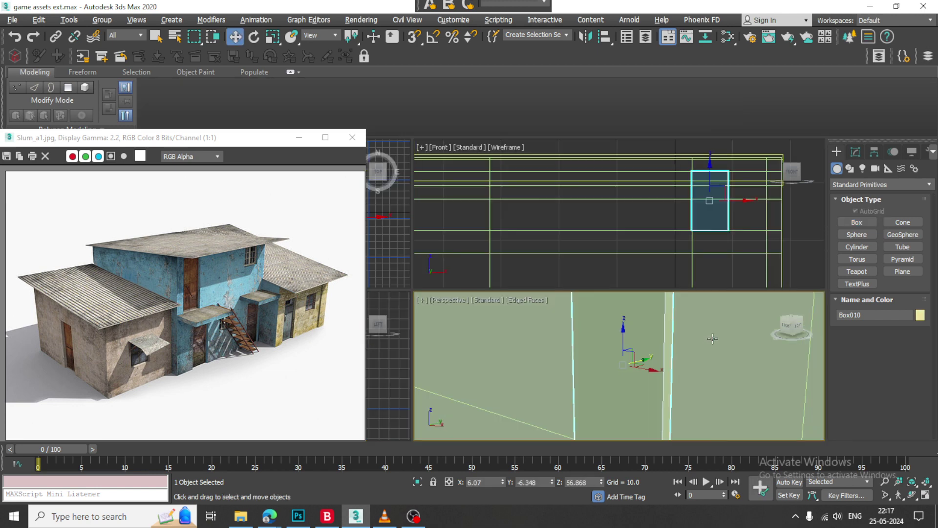
pyautogui.hotkey('alt', 'w')
pyautogui.scroll(-5, 712, 337)
pyautogui.keyDown('alt'); pyautogui.moveTo(712, 337); pyautogui.dragTo(704, 327, button='middle'); pyautogui.keyUp('alt')
pyautogui.click(921, 315)
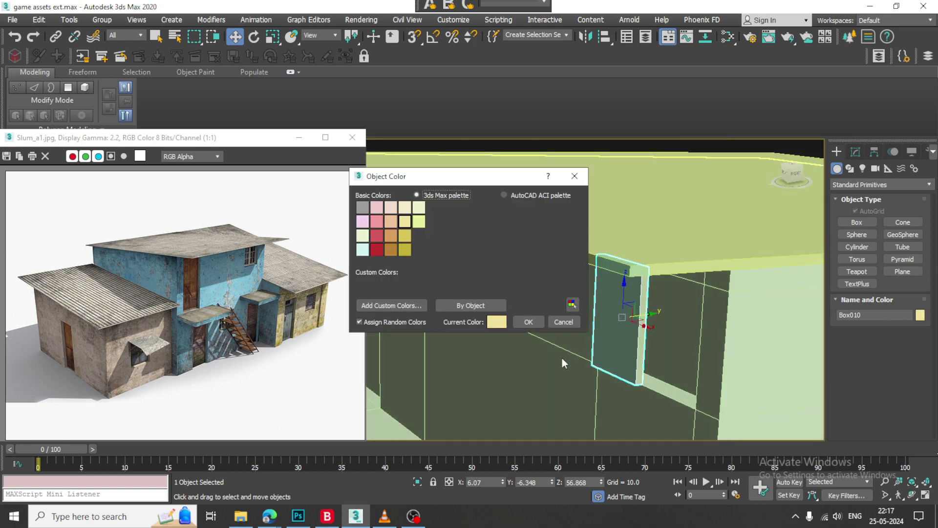
pyautogui.click(535, 322)
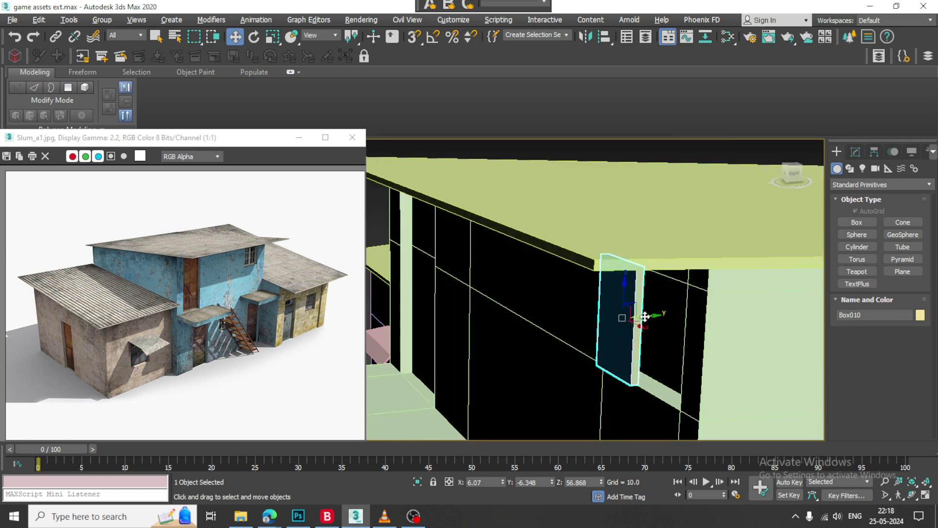
pyautogui.moveTo(645, 317); pyautogui.dragTo(655, 313)
pyautogui.press('f')
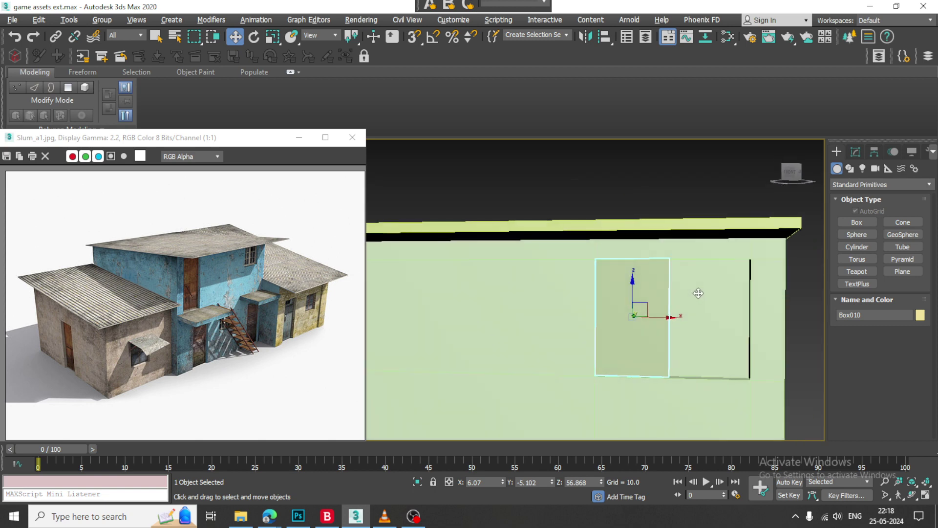
# Scale the window panel's thickness to about 61% along Y and shift it slightly outward to about Y -5.45.
pyautogui.keyDown('alt'); pyautogui.moveTo(698, 293); pyautogui.dragTo(637, 318, button='middle'); pyautogui.keyUp('alt')
pyautogui.press('r')
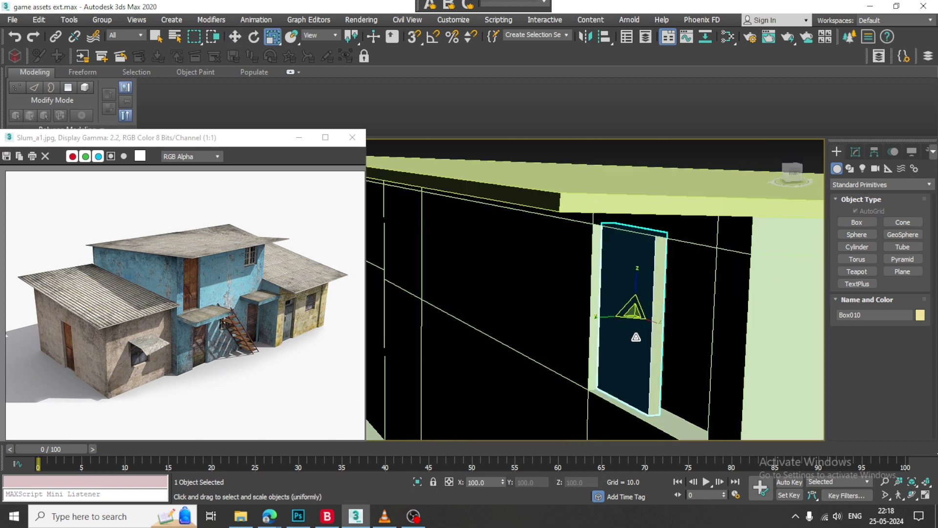
pyautogui.moveTo(599, 316); pyautogui.dragTo(622, 317)
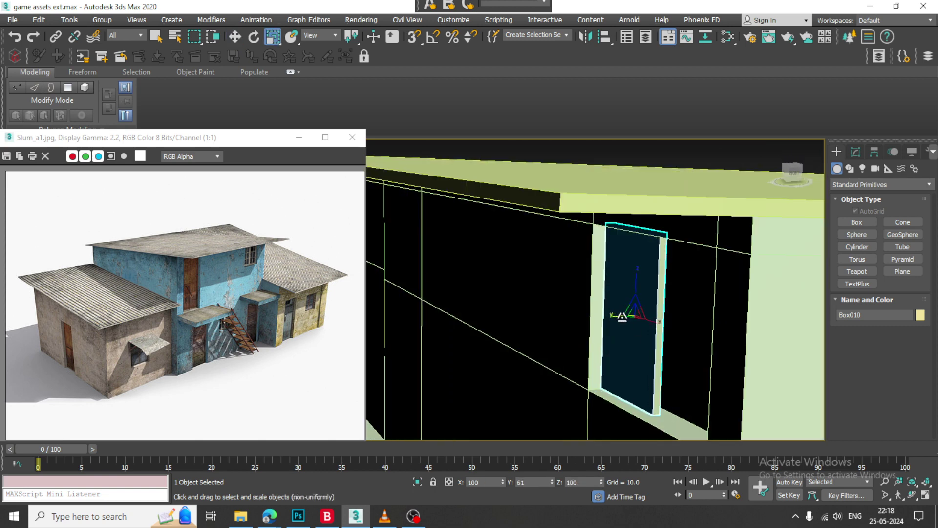
pyautogui.press('w')
pyautogui.keyDown('alt'); pyautogui.moveTo(733, 328); pyautogui.dragTo(666, 318, button='middle'); pyautogui.keyUp('alt')
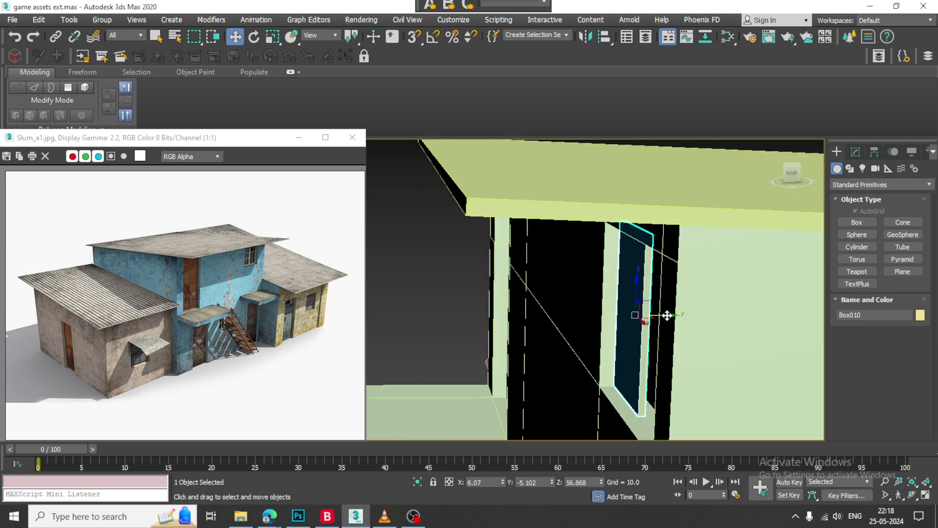
pyautogui.moveTo(667, 315); pyautogui.dragTo(663, 315)
pyautogui.keyDown('alt'); pyautogui.moveTo(563, 318); pyautogui.dragTo(634, 315, button='middle'); pyautogui.keyUp('alt')
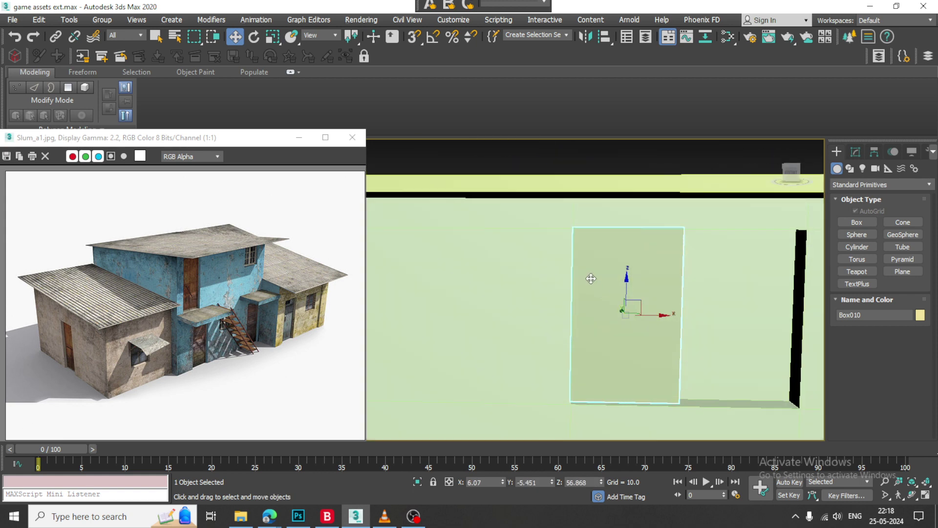
# Convert the window panel to an Editable Poly.
pyautogui.rightClick(598, 257)
pyautogui.moveTo(664, 382)
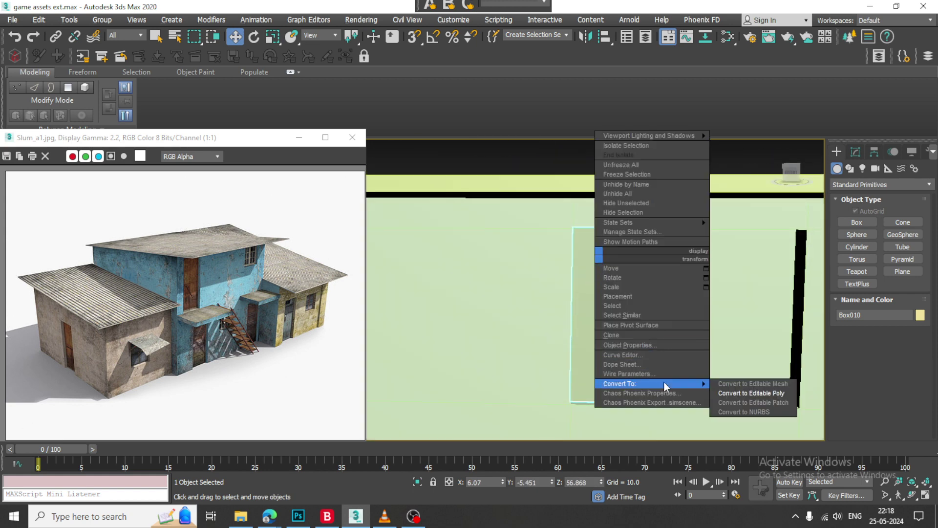
pyautogui.click(743, 394)
pyautogui.keyDown('alt'); pyautogui.moveTo(743, 394); pyautogui.dragTo(701, 298, button='middle'); pyautogui.keyUp('alt')
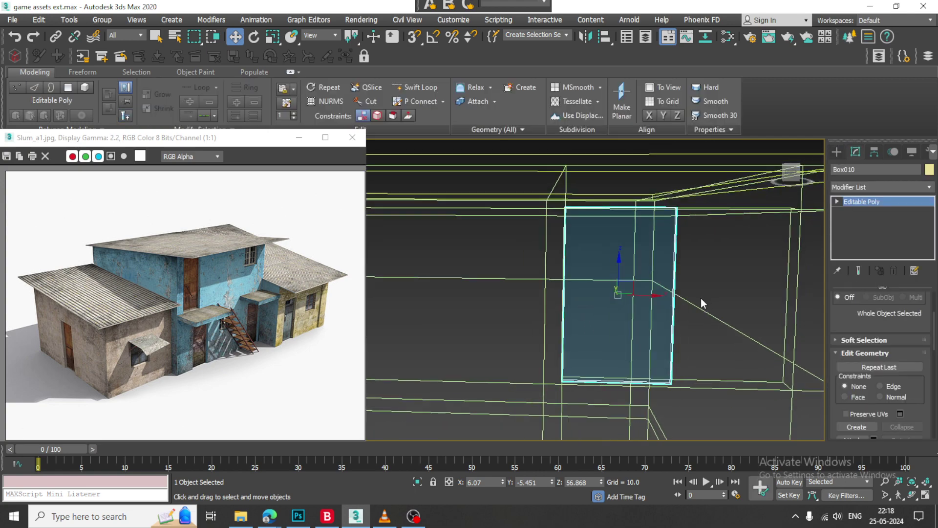
# Connect the panel's top and bottom edges with two vertical segments at pinch 83 for the side frame members.
pyautogui.press('2')
pyautogui.moveTo(614, 171); pyautogui.dragTo(635, 402)
pyautogui.keyDown('alt'); pyautogui.moveTo(681, 335); pyautogui.dragTo(718, 350, button='middle'); pyautogui.keyUp('alt')
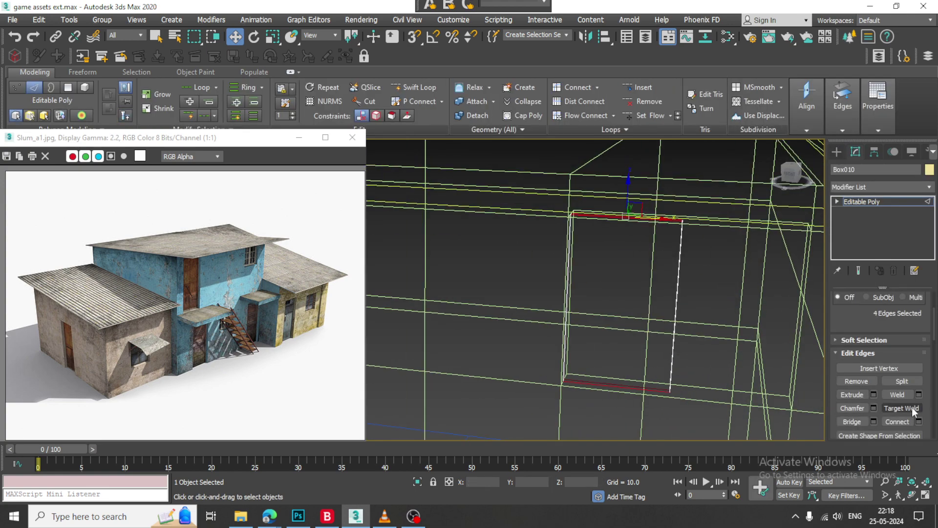
pyautogui.click(919, 421)
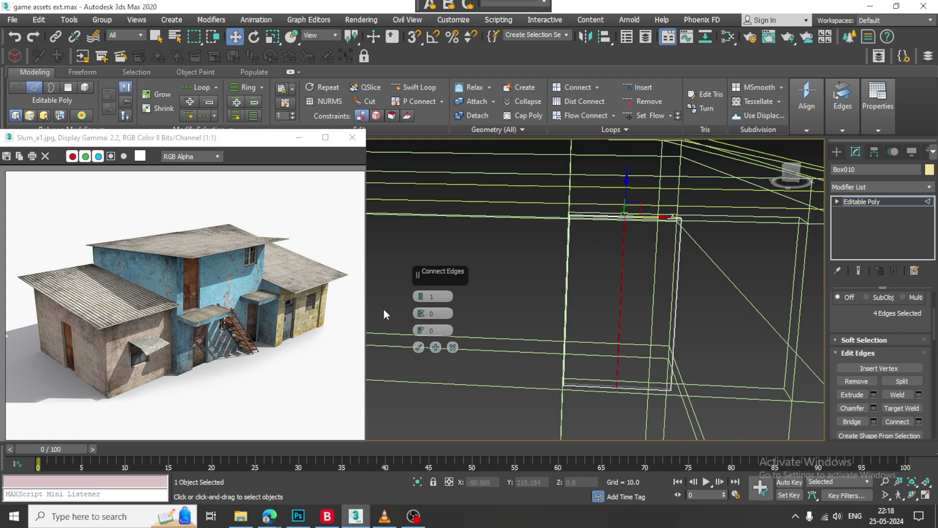
pyautogui.click(423, 294)
pyautogui.moveTo(420, 259); pyautogui.dragTo(405, 115)
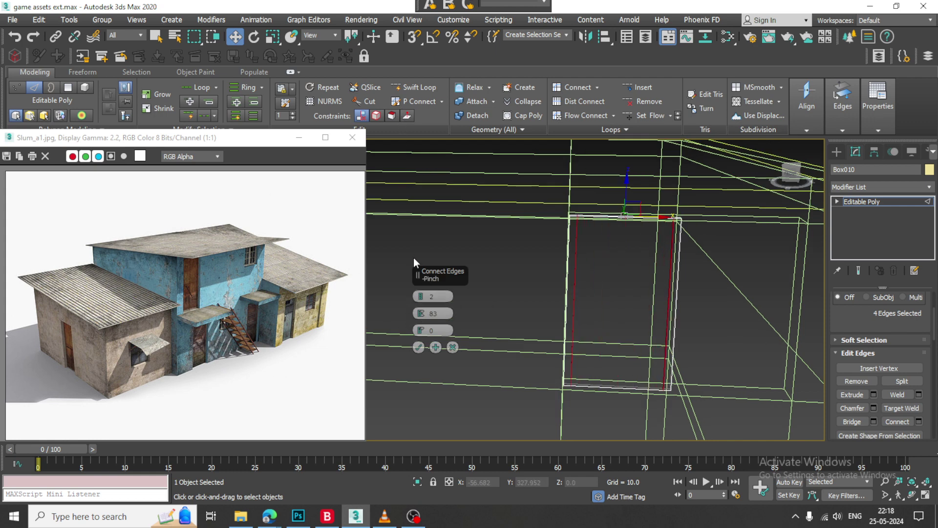
pyautogui.click(418, 347)
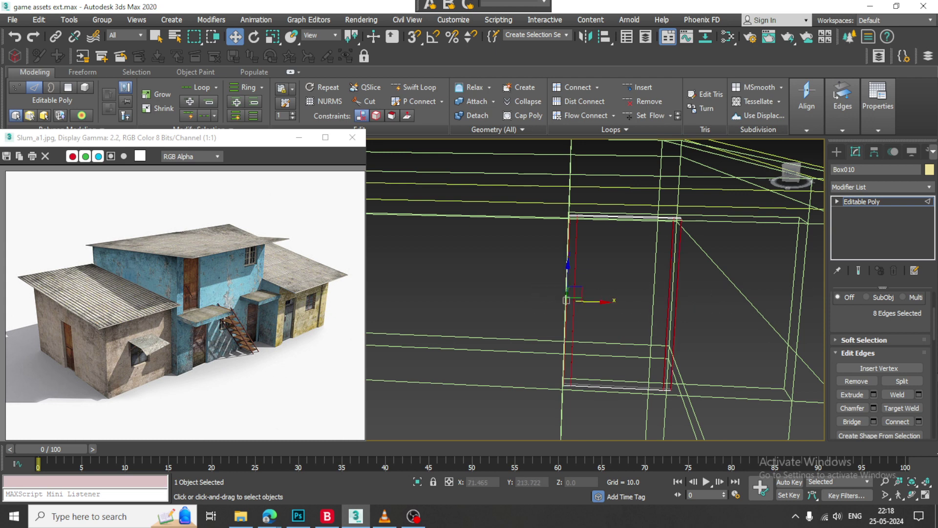
# Connect the panel's vertical edges with two horizontal segments, pinched slightly further apart than 83, for the top and bottom frame members.
pyautogui.click(919, 422)
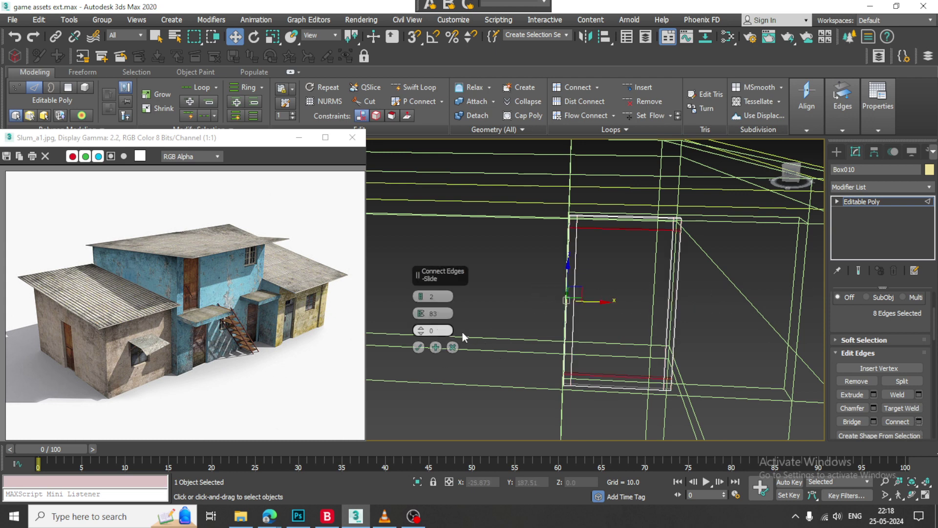
pyautogui.keyDown('alt'); pyautogui.moveTo(673, 285); pyautogui.dragTo(672, 274, button='middle'); pyautogui.keyUp('alt')
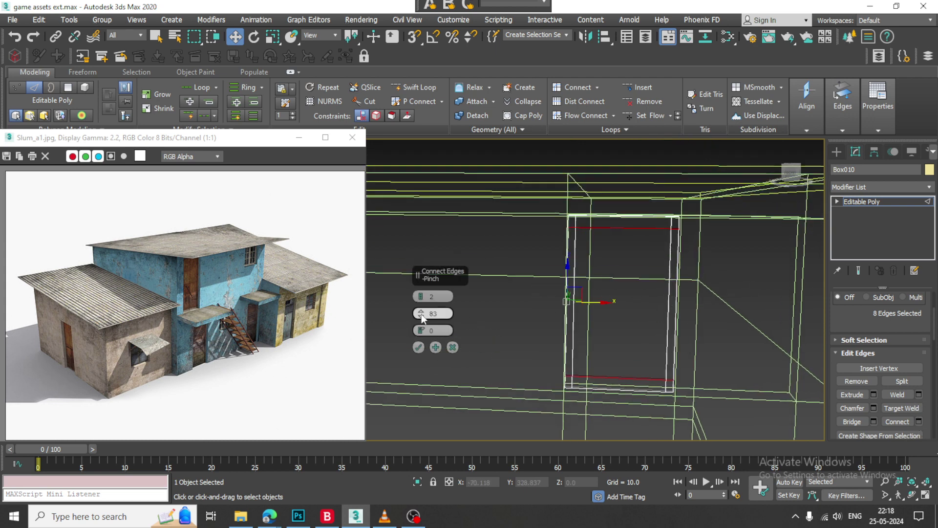
pyautogui.moveTo(422, 316); pyautogui.dragTo(428, 315)
pyautogui.click(419, 348)
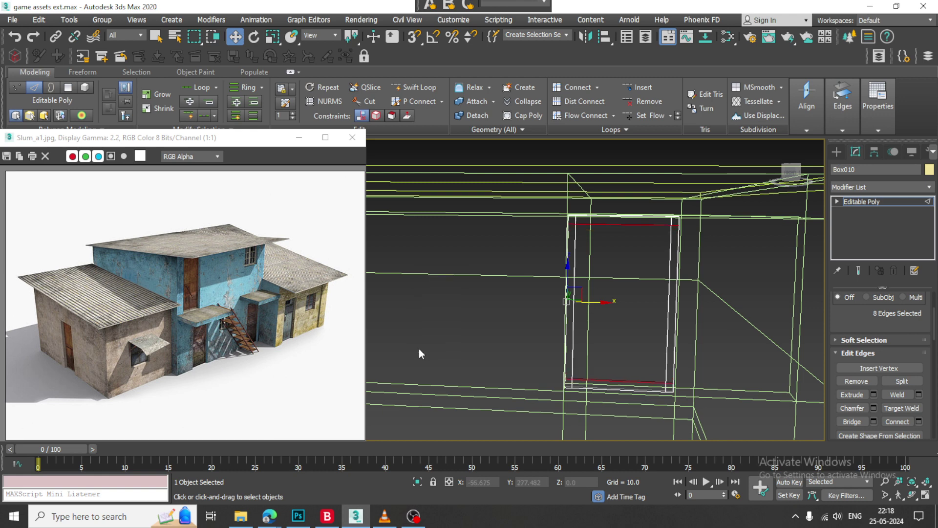
# Connect the panel's horizontal edges with two vertical segments at pinch -74 to form the centre mullion.
pyautogui.keyDown('alt'); pyautogui.moveTo(635, 318); pyautogui.dragTo(653, 313, button='middle'); pyautogui.keyUp('alt')
pyautogui.moveTo(617, 441); pyautogui.dragTo(618, 442)
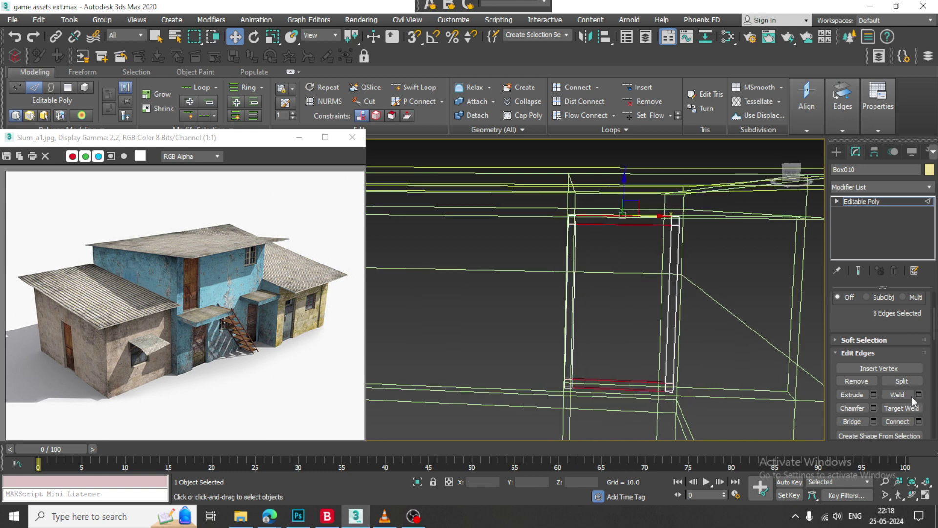
pyautogui.click(920, 421)
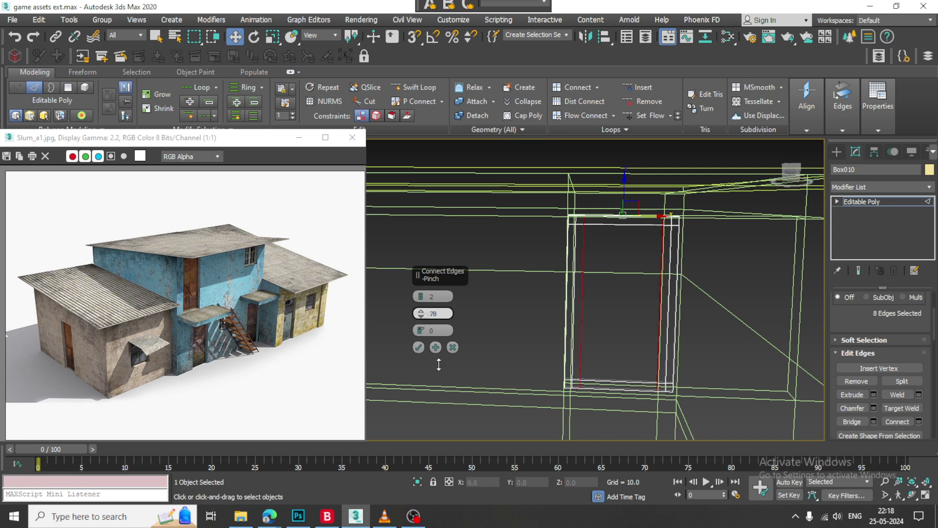
pyautogui.moveTo(439, 364); pyautogui.dragTo(509, 46)
pyautogui.moveTo(581, 163); pyautogui.dragTo(546, 230)
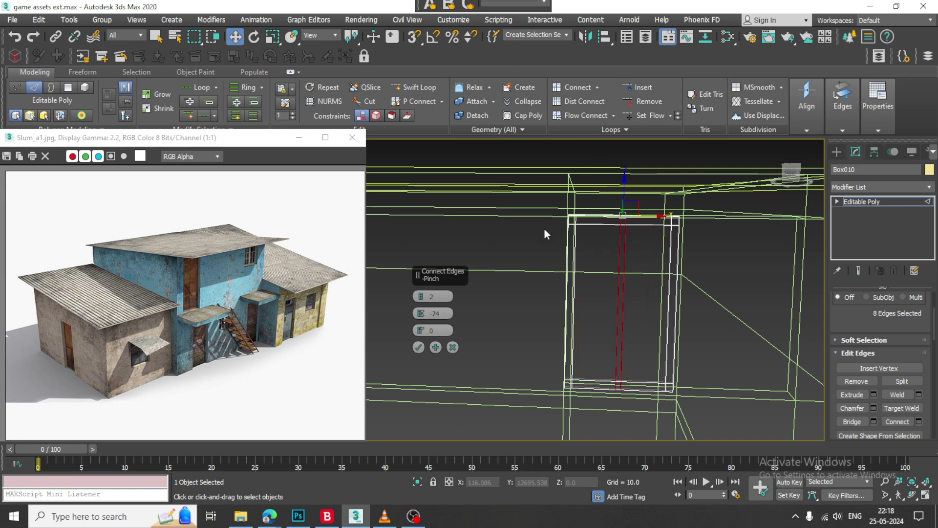
pyautogui.click(419, 348)
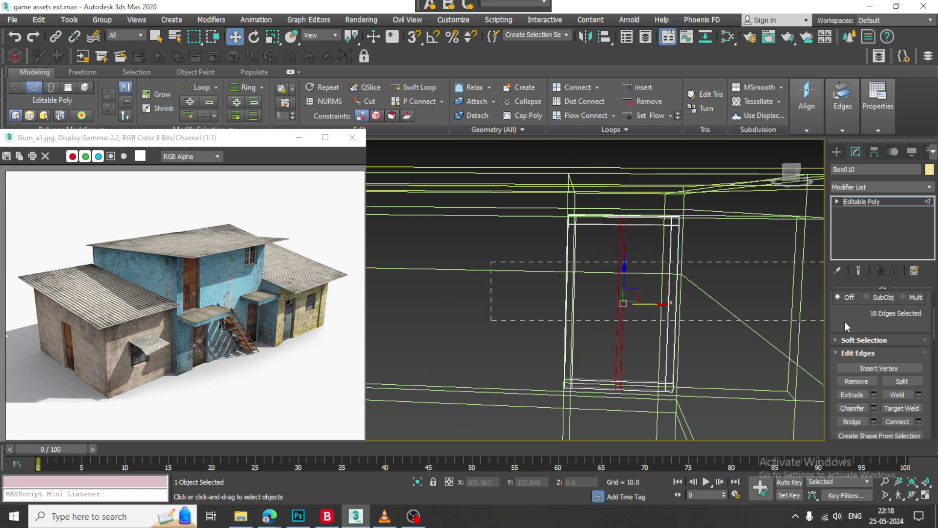
# Connect the panel's vertical edges with two closely spaced horizontal segments across the middle, and raise this crossbar by about 1.29.
pyautogui.click(920, 422)
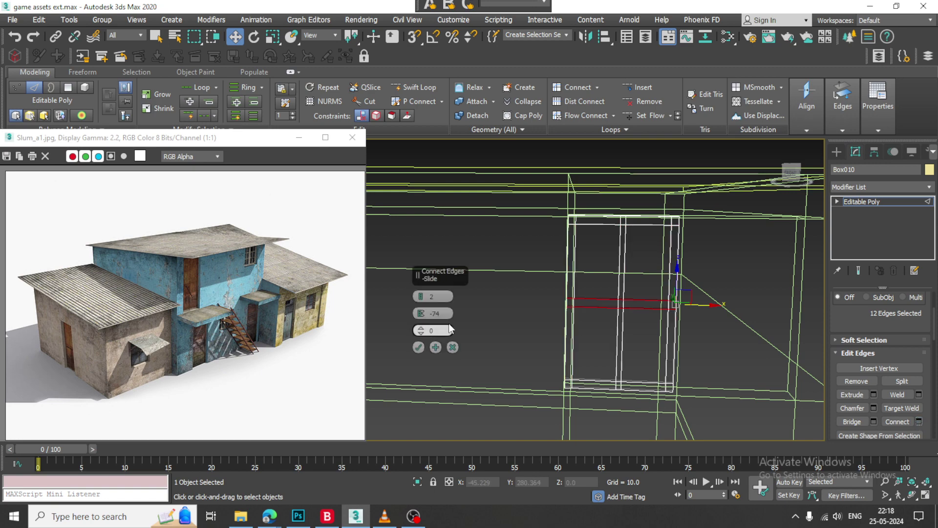
pyautogui.click(419, 347)
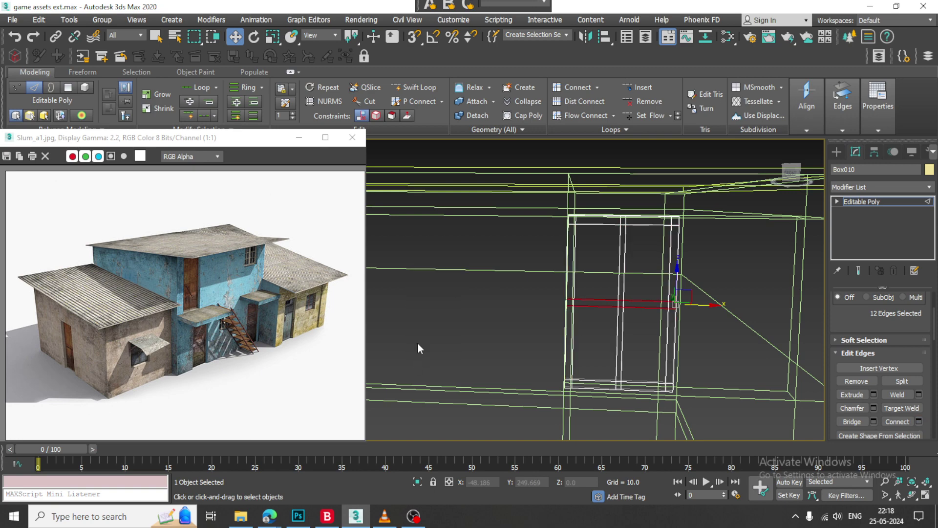
pyautogui.press('1')
pyautogui.moveTo(725, 321); pyautogui.dragTo(725, 321)
pyautogui.press('F3')
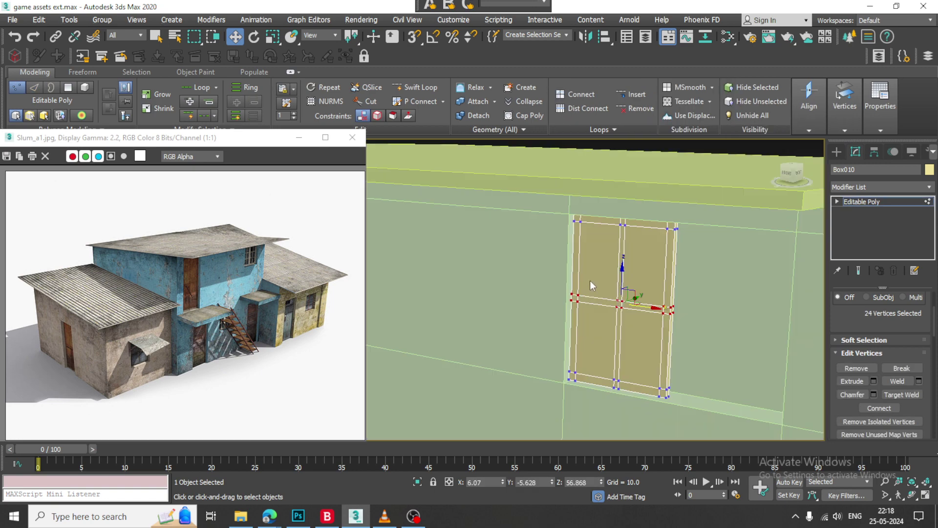
pyautogui.moveTo(622, 273); pyautogui.dragTo(622, 246)
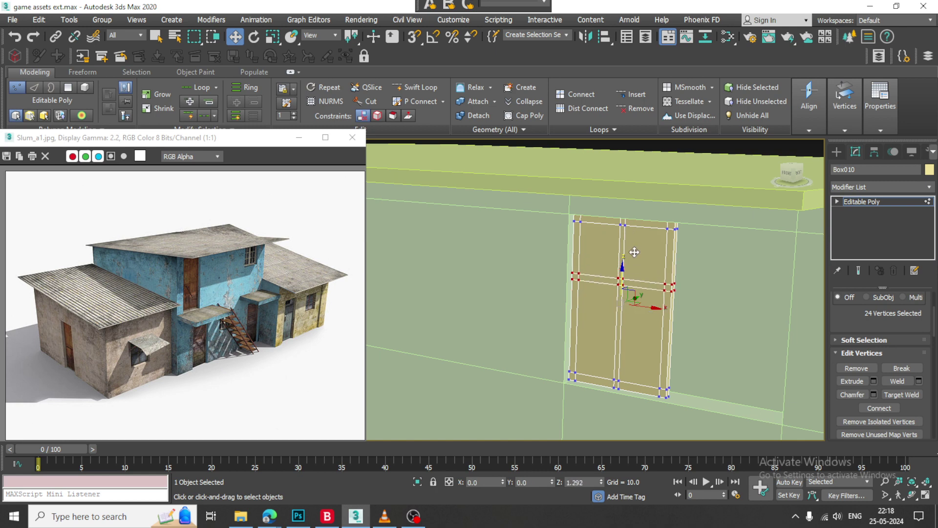
# Connect the vertical edges below the crossbar with two horizontal segments at pinch -79 to form a second crossbar.
pyautogui.press('2')
pyautogui.moveTo(524, 319); pyautogui.dragTo(776, 316)
pyautogui.click(920, 422)
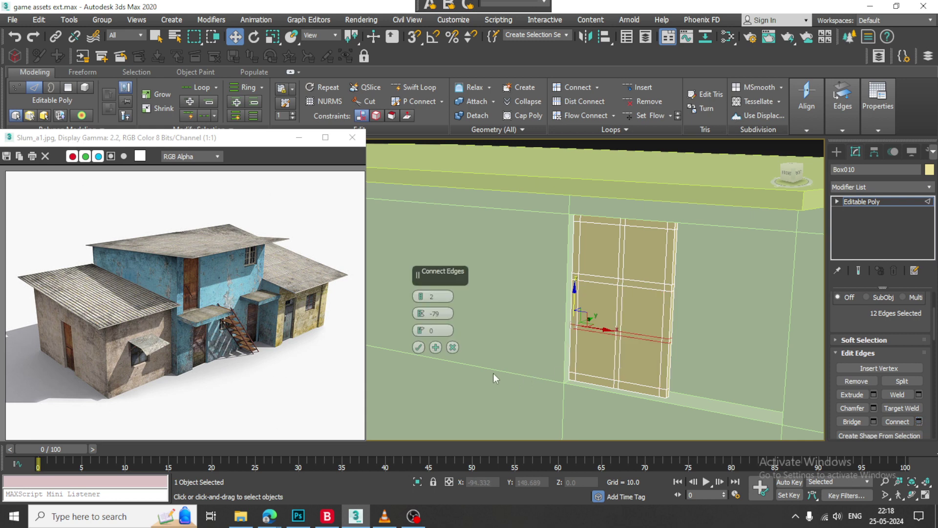
pyautogui.click(417, 346)
# Recess the six pane polygons on the window panel's front by extruding them inward by -0.51.
pyautogui.press('4')
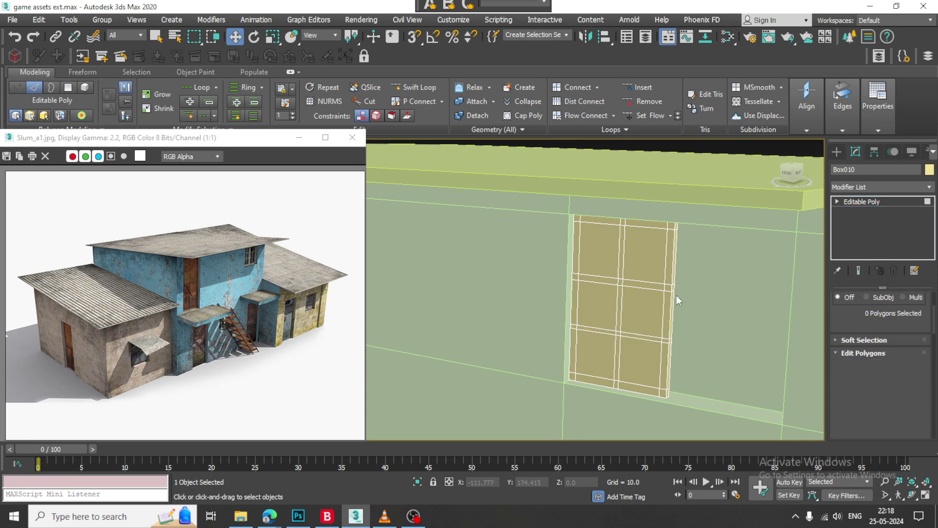
pyautogui.click(599, 251)
pyautogui.keyDown('ctrl'); pyautogui.click(645, 254); pyautogui.keyUp('ctrl')
pyautogui.keyDown('ctrl'); pyautogui.click(642, 312); pyautogui.keyUp('ctrl')
pyautogui.keyDown('ctrl'); pyautogui.click(586, 313); pyautogui.keyUp('ctrl')
pyautogui.keyDown('ctrl'); pyautogui.click(595, 347); pyautogui.keyUp('ctrl')
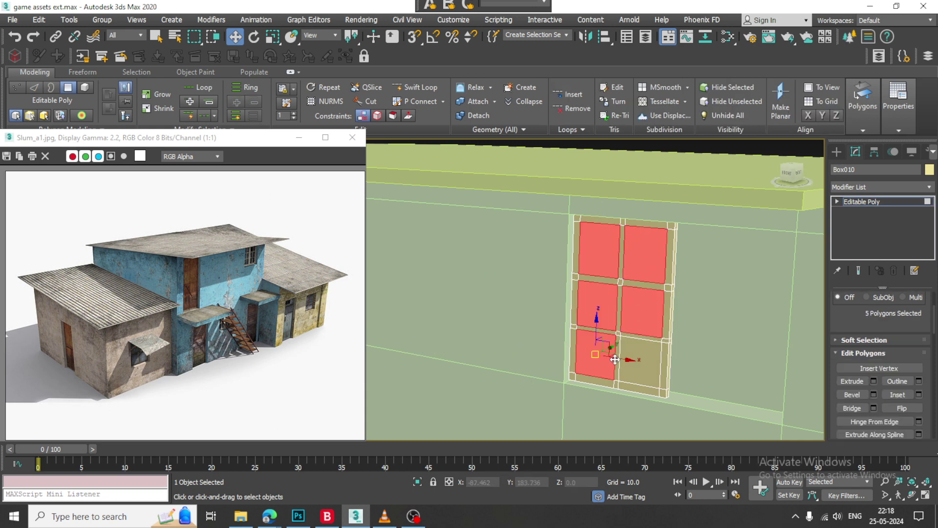
pyautogui.keyDown('ctrl'); pyautogui.click(638, 362); pyautogui.keyUp('ctrl')
pyautogui.keyDown('alt'); pyautogui.moveTo(635, 367); pyautogui.dragTo(867, 389, button='middle'); pyautogui.keyUp('alt')
pyautogui.click(874, 381)
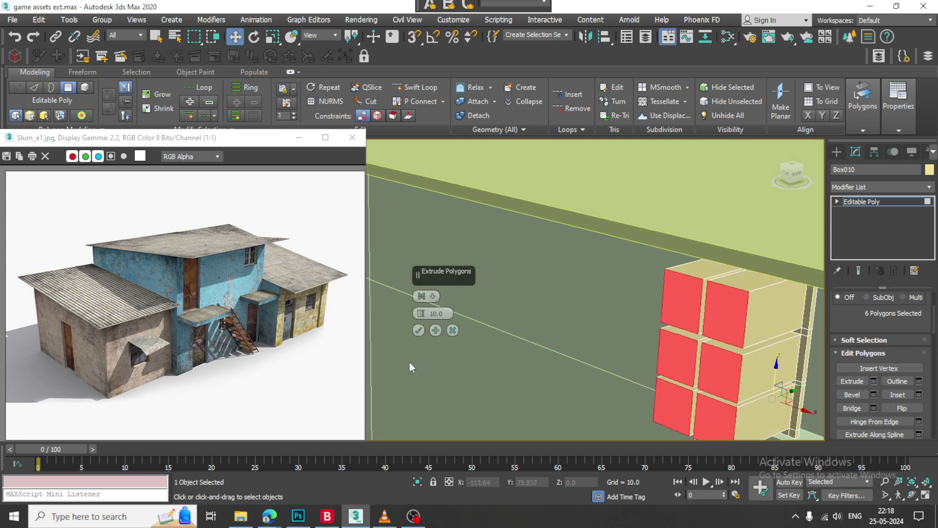
pyautogui.moveTo(421, 314); pyautogui.dragTo(456, 367)
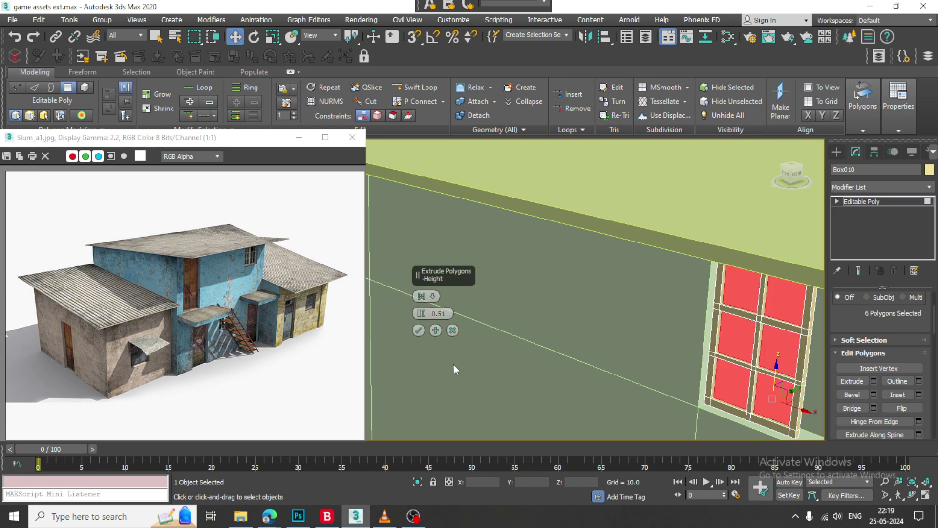
pyautogui.click(421, 332)
pyautogui.keyDown('alt'); pyautogui.moveTo(604, 306); pyautogui.dragTo(582, 273, button='middle'); pyautogui.keyUp('alt')
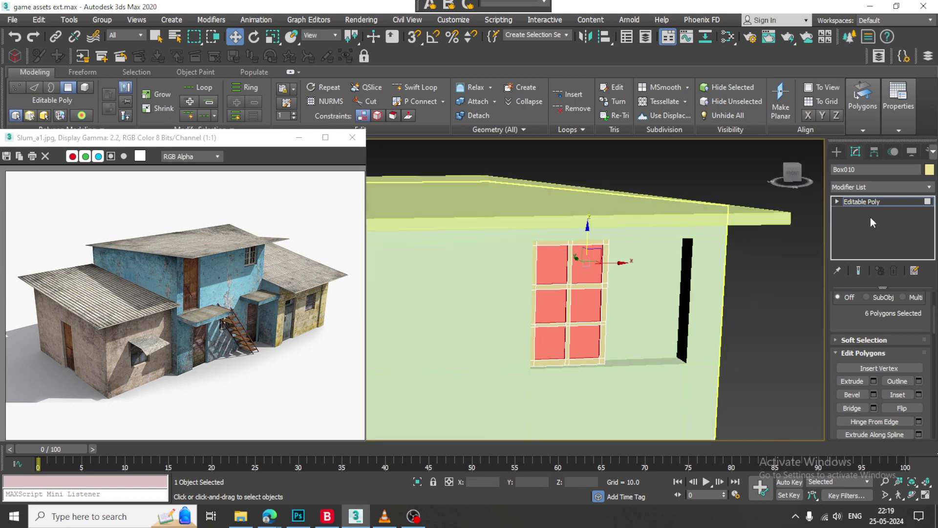
# Copy the six-pane window panel along X to about 12.7 so it fills the other half of the upper window recess.
pyautogui.click(868, 202)
pyautogui.keyDown('shift'); pyautogui.moveTo(587, 302); pyautogui.dragTo(670, 302); pyautogui.keyUp('shift')
pyautogui.click(470, 307)
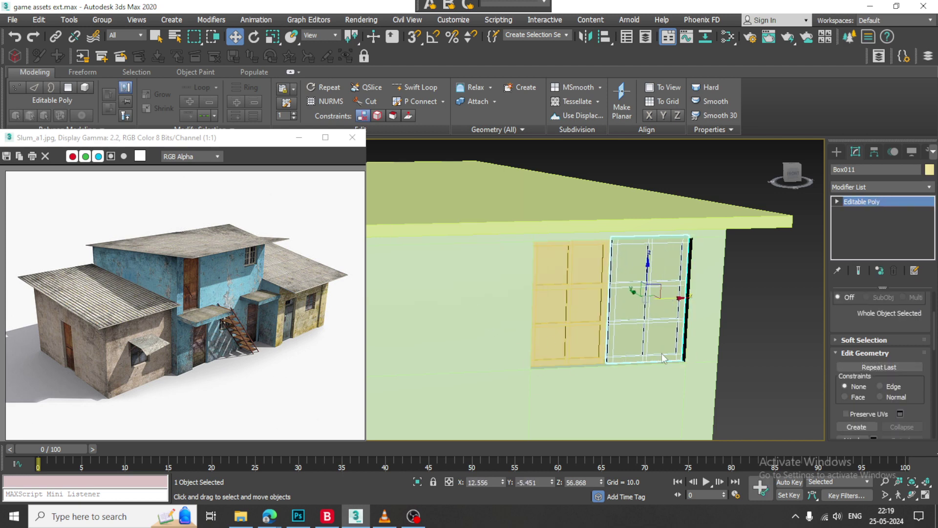
pyautogui.scroll(5, 648, 306)
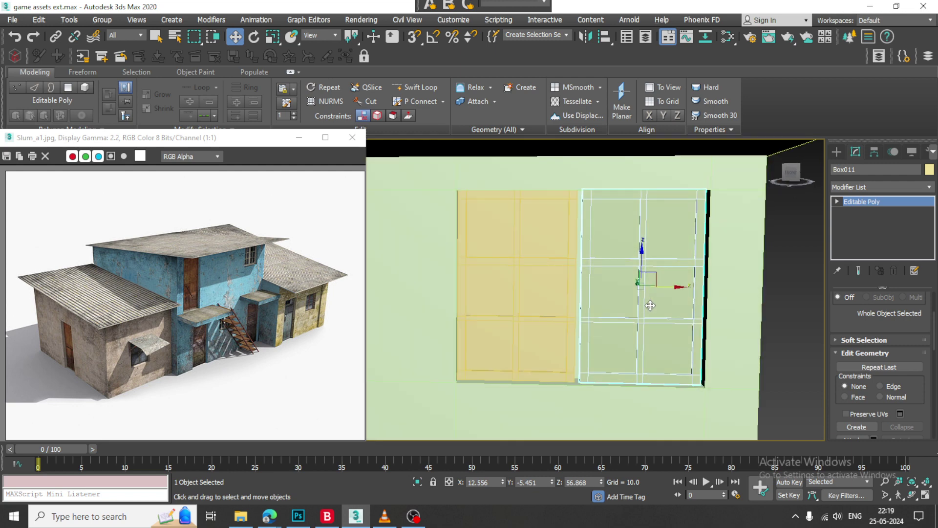
pyautogui.moveTo(664, 287); pyautogui.dragTo(667, 286)
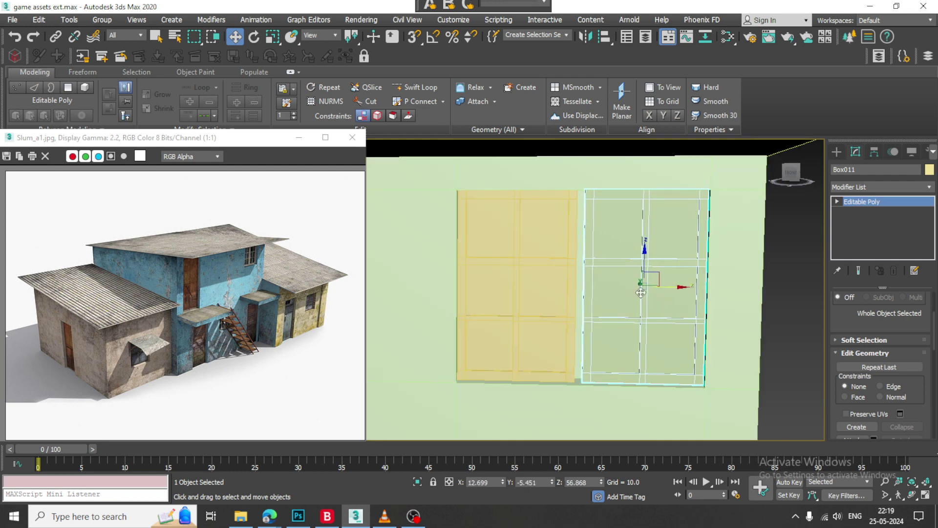
# Shift the original window panel by about 0.244 along X to meet its copy, and save the scene.
pyautogui.click(549, 285)
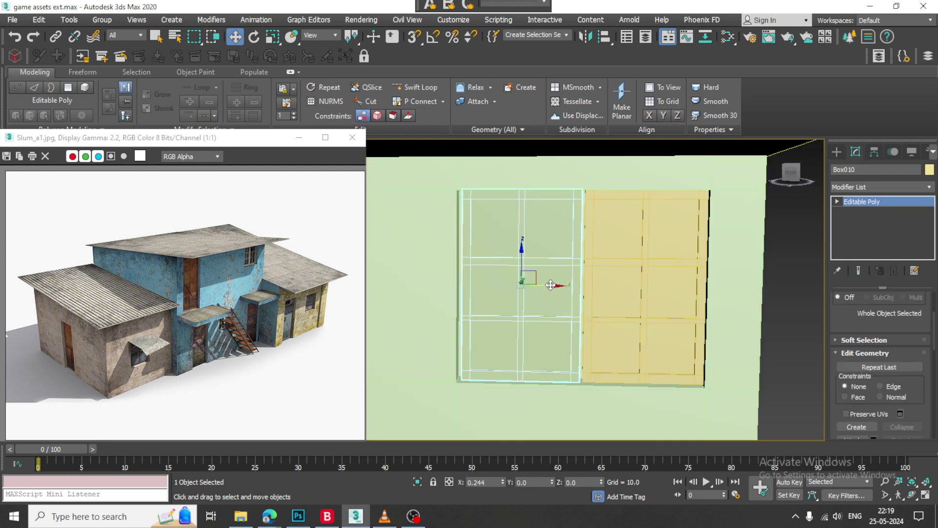
pyautogui.scroll(-4, 582, 297)
pyautogui.keyDown('alt'); pyautogui.moveTo(583, 298); pyautogui.dragTo(616, 307, button='middle'); pyautogui.keyUp('alt')
pyautogui.click(702, 309)
pyautogui.keyDown('alt'); pyautogui.moveTo(702, 310); pyautogui.dragTo(671, 299, button='middle'); pyautogui.keyUp('alt')
pyautogui.hotkey('ctrl', 's')
# Extrude the two narrow polygons above the tall block's corner doorway outward by about 13.5 to form a small awning slab.
pyautogui.scroll(-6, 711, 289)
pyautogui.scroll(4, 683, 301)
pyautogui.scroll(-4, 670, 307)
pyautogui.scroll(3, 671, 300)
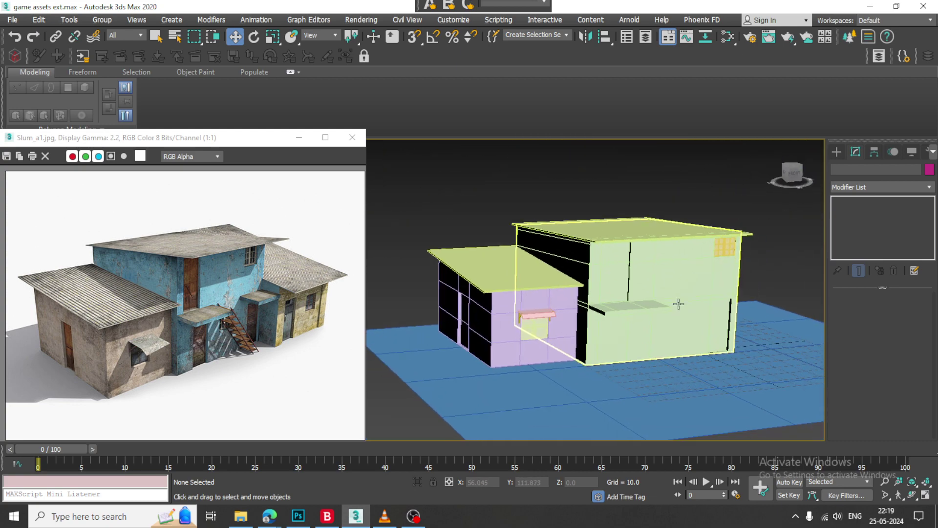
pyautogui.click(688, 293)
pyautogui.click(893, 312)
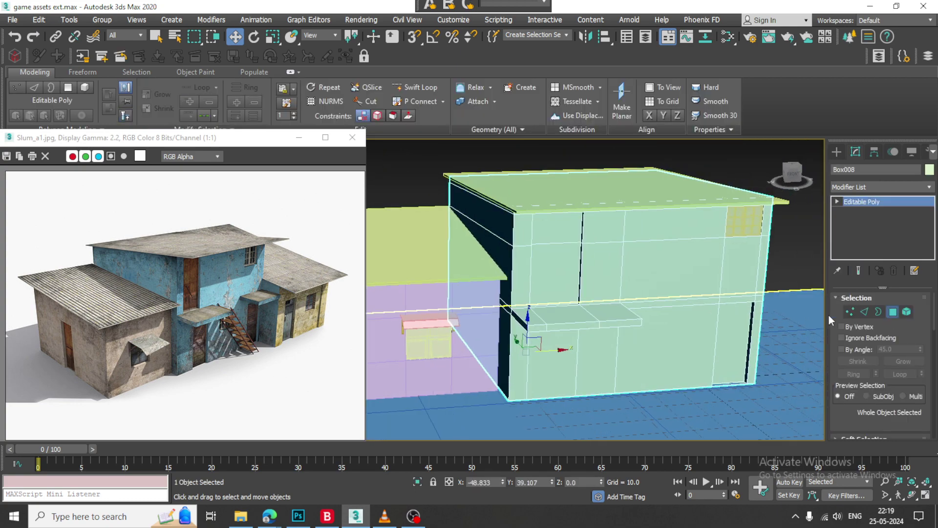
pyautogui.scroll(3, 753, 301)
pyautogui.click(735, 299)
pyautogui.keyDown('ctrl'); pyautogui.click(767, 296); pyautogui.keyUp('ctrl')
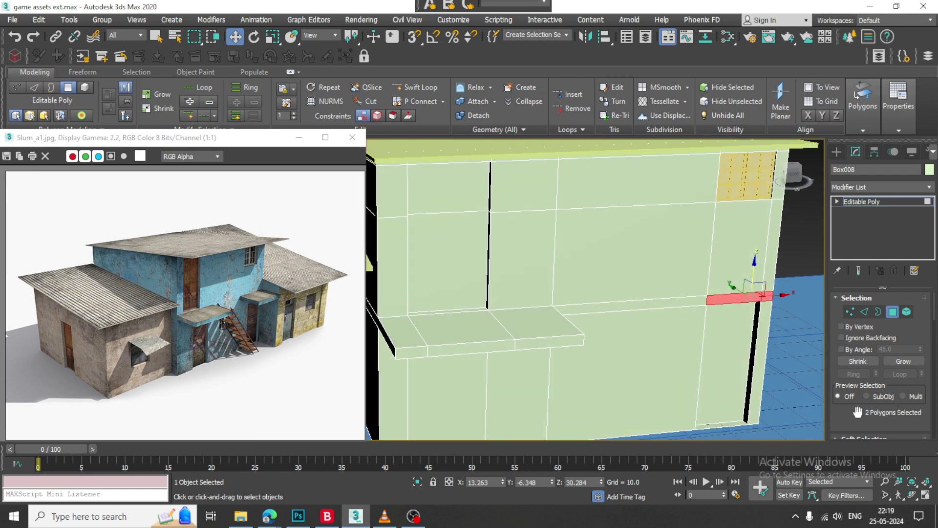
pyautogui.scroll(-5, 858, 412)
pyautogui.click(874, 353)
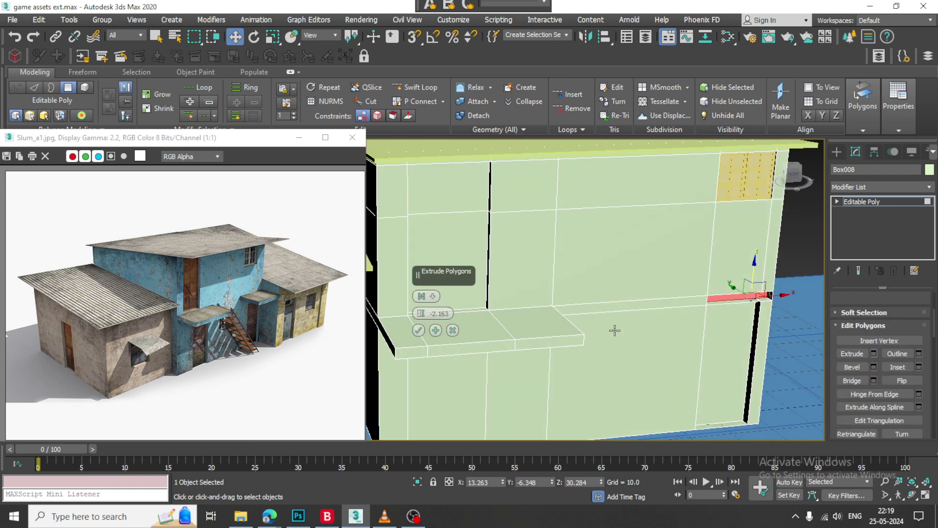
pyautogui.keyDown('alt'); pyautogui.moveTo(615, 330); pyautogui.dragTo(433, 330, button='middle'); pyautogui.keyUp('alt')
pyautogui.moveTo(421, 313); pyautogui.dragTo(421, 234)
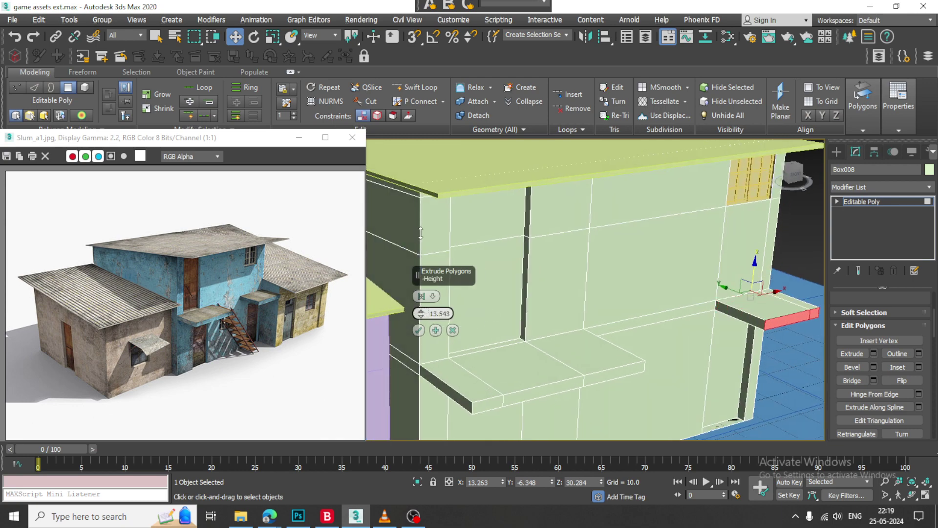
pyautogui.click(419, 330)
# Move the small awning's front vertices out to about Y -24.47 in the top view, level with the larger slab's front edge.
pyautogui.keyDown('alt'); pyautogui.moveTo(427, 329); pyautogui.dragTo(670, 386, button='middle'); pyautogui.keyUp('alt')
pyautogui.hotkey('alt', 'w')
pyautogui.moveTo(408, 257); pyautogui.dragTo(391, 256, button='middle')
pyautogui.hotkey('alt', 'w')
pyautogui.hotkey('alt', 'w')
pyautogui.moveTo(519, 275); pyautogui.dragTo(537, 274, button='middle')
pyautogui.middleClick(388, 259)
pyautogui.hotkey('alt', 'w')
pyautogui.moveTo(419, 249); pyautogui.dragTo(489, 228, button='middle')
pyautogui.scroll(-2, 518, 247)
pyautogui.scroll(5, 551, 288)
pyautogui.press('1')
pyautogui.moveTo(507, 307); pyautogui.dragTo(674, 278)
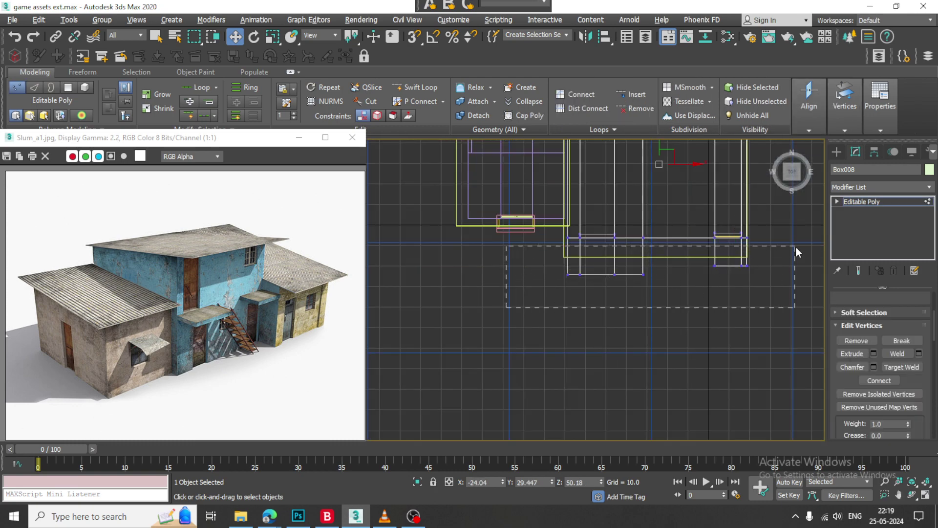
pyautogui.moveTo(795, 246); pyautogui.dragTo(796, 246)
pyautogui.press('r')
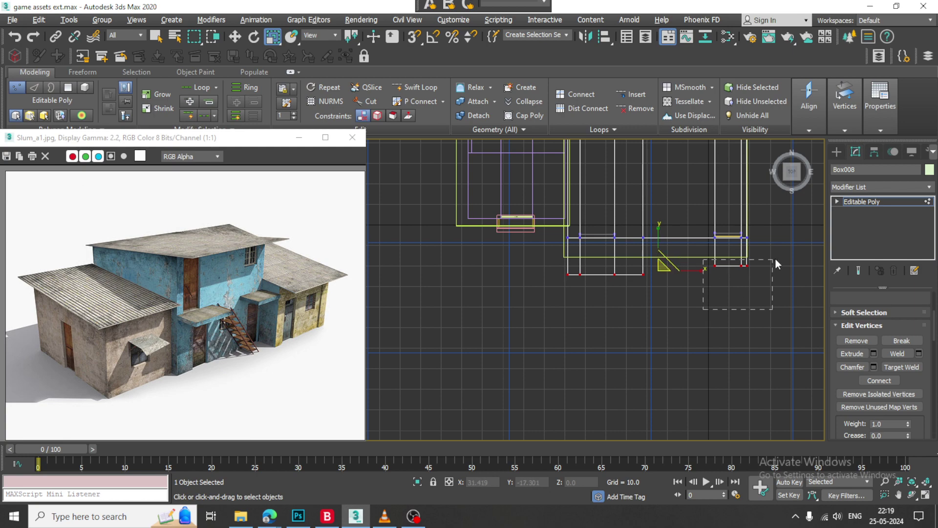
pyautogui.press('w')
pyautogui.moveTo(738, 247); pyautogui.dragTo(748, 258)
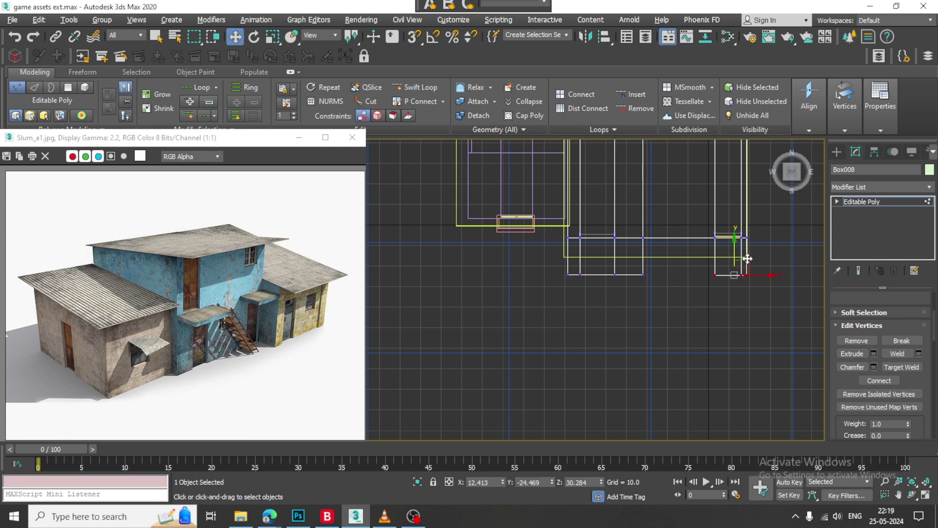
pyautogui.hotkey('alt', 'w')
pyautogui.middleClick(670, 394)
pyautogui.hotkey('alt', 'w')
pyautogui.keyDown('alt'); pyautogui.moveTo(670, 394); pyautogui.dragTo(693, 313, button='middle'); pyautogui.keyUp('alt')
pyautogui.moveTo(693, 312); pyautogui.dragTo(675, 275, button='middle')
pyautogui.keyDown('alt'); pyautogui.moveTo(676, 274); pyautogui.dragTo(670, 256, button='middle'); pyautogui.keyUp('alt')
pyautogui.scroll(-3, 679, 264)
pyautogui.keyDown('alt'); pyautogui.moveTo(577, 259); pyautogui.dragTo(641, 259, button='middle'); pyautogui.keyUp('alt')
pyautogui.moveTo(562, 288); pyautogui.dragTo(615, 269, button='middle')
pyautogui.click(893, 201)
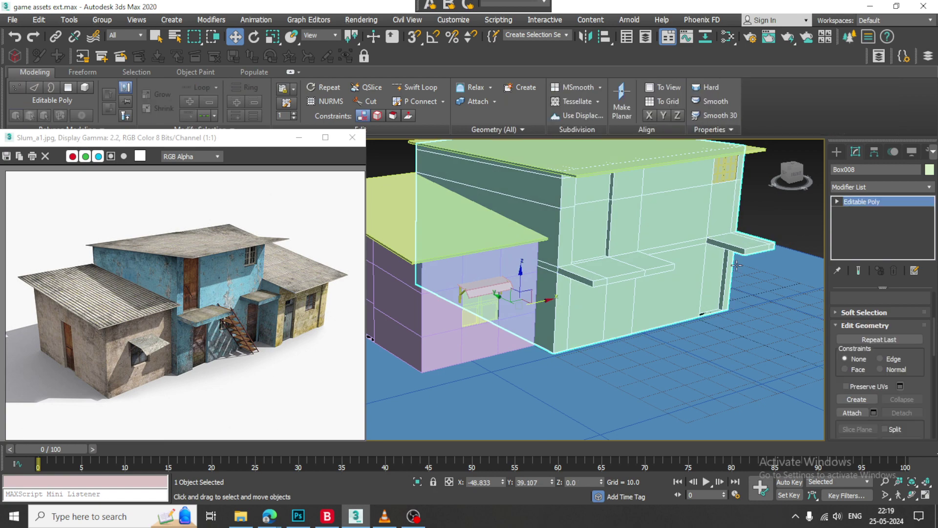
pyautogui.scroll(-2, 638, 295)
pyautogui.moveTo(638, 294); pyautogui.dragTo(637, 310, button='middle')
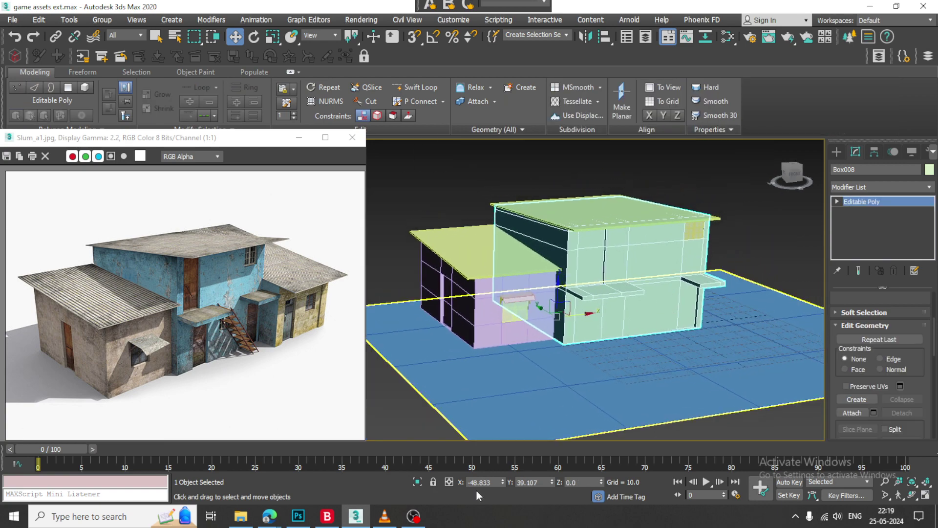
pyautogui.click(414, 516)
pyautogui.click(414, 516)
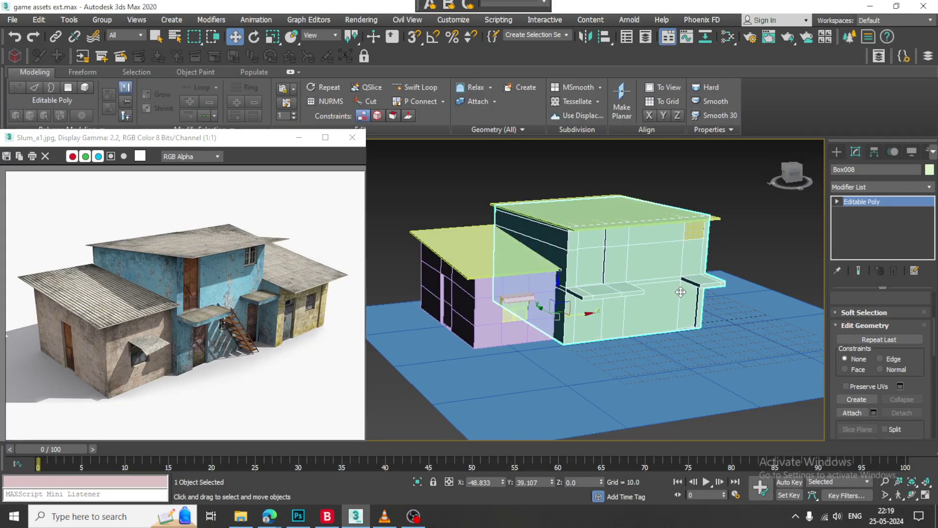
pyautogui.moveTo(678, 289); pyautogui.dragTo(650, 306, button='middle')
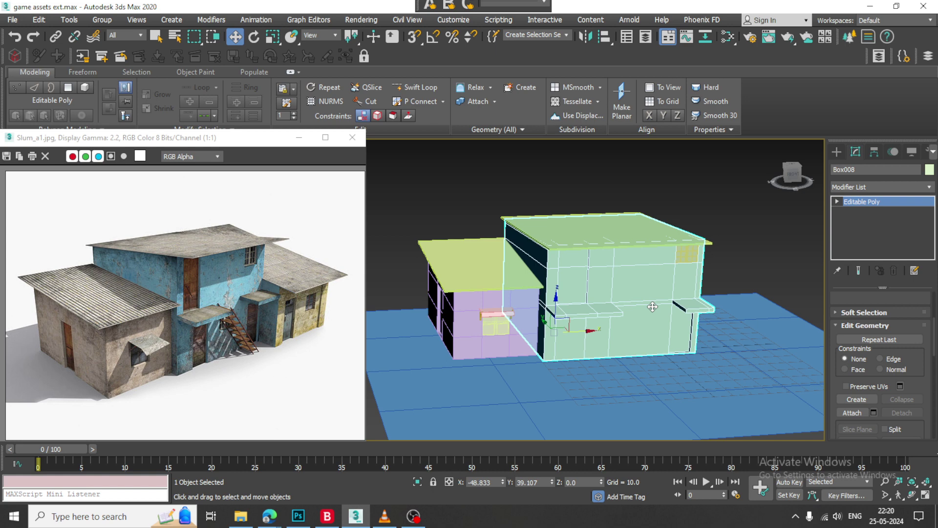
pyautogui.hotkey('alt', 'x')
pyautogui.hotkey('alt', 'x')
# Create a box on the ground against the tall block's free side, about 97 long, 60 wide and 37 high.
pyautogui.keyDown('alt'); pyautogui.moveTo(728, 314); pyautogui.dragTo(728, 326, button='middle'); pyautogui.keyUp('alt')
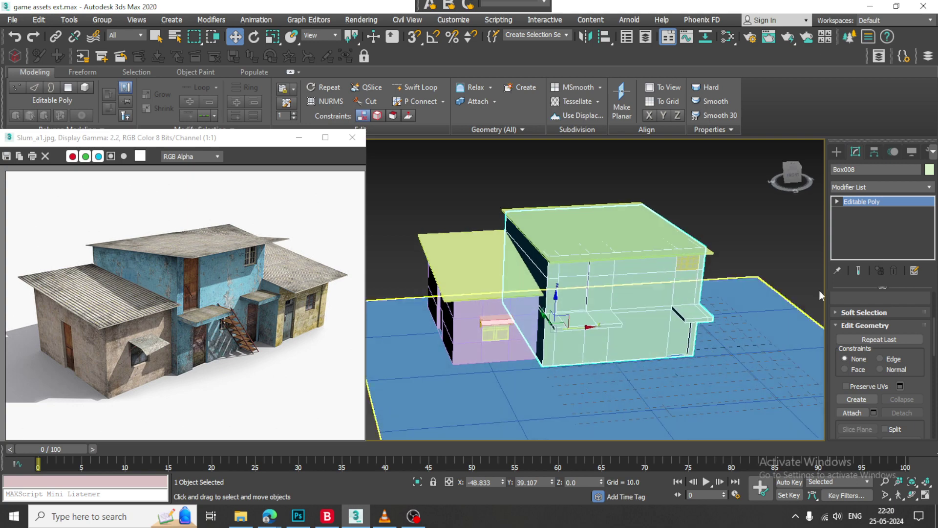
pyautogui.click(838, 152)
pyautogui.keyDown('alt'); pyautogui.moveTo(693, 299); pyautogui.dragTo(674, 294, button='middle'); pyautogui.keyUp('alt')
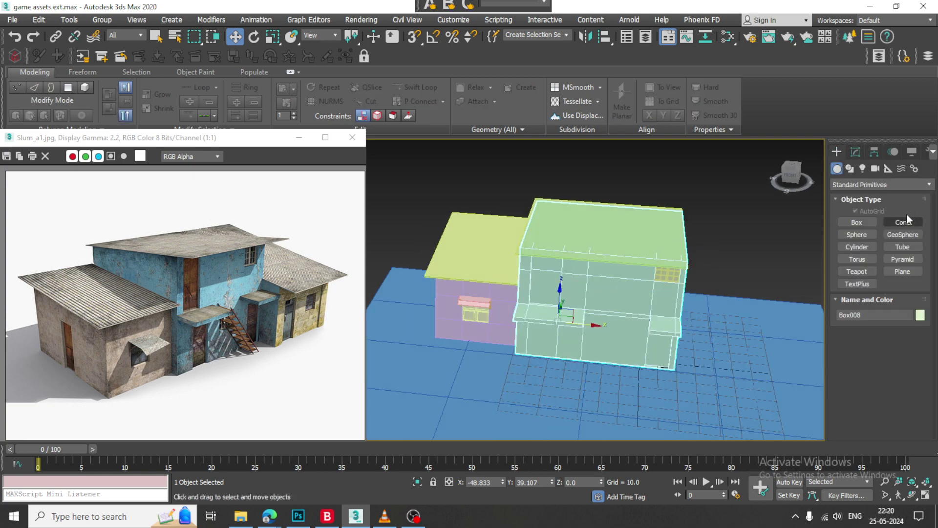
pyautogui.click(874, 224)
pyautogui.keyDown('alt'); pyautogui.moveTo(758, 298); pyautogui.dragTo(738, 308, button='middle'); pyautogui.keyUp('alt')
pyautogui.moveTo(587, 331); pyautogui.dragTo(628, 274, button='middle')
pyautogui.scroll(4, 628, 273)
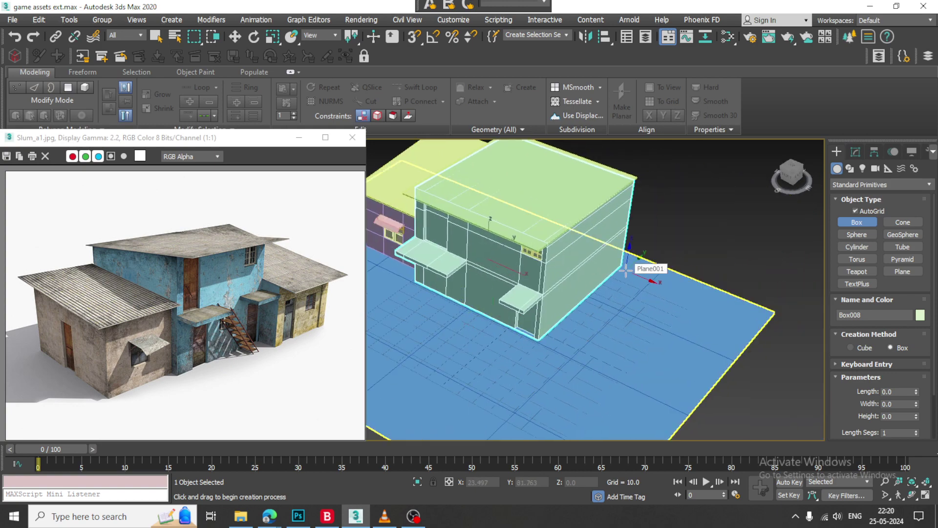
pyautogui.moveTo(622, 269); pyautogui.dragTo(587, 350)
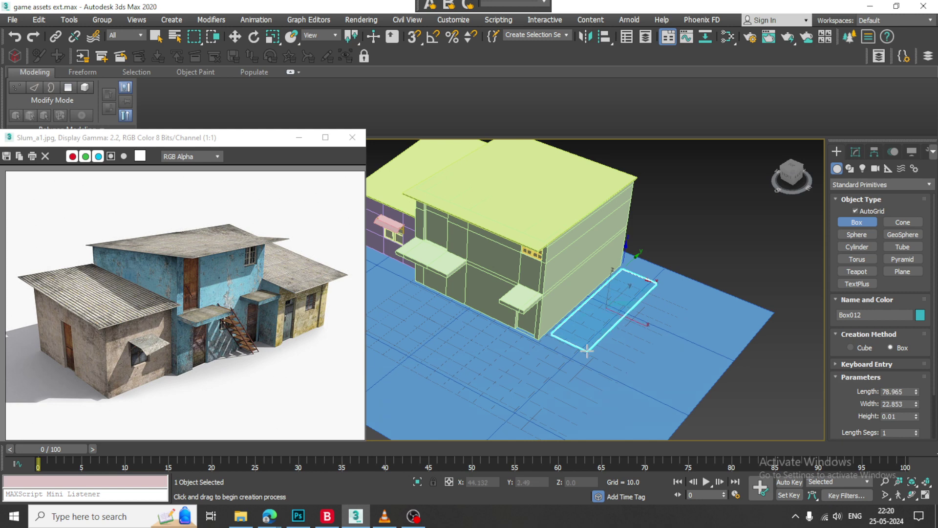
pyautogui.moveTo(587, 351); pyautogui.dragTo(575, 366)
pyautogui.moveTo(605, 383); pyautogui.dragTo(631, 399)
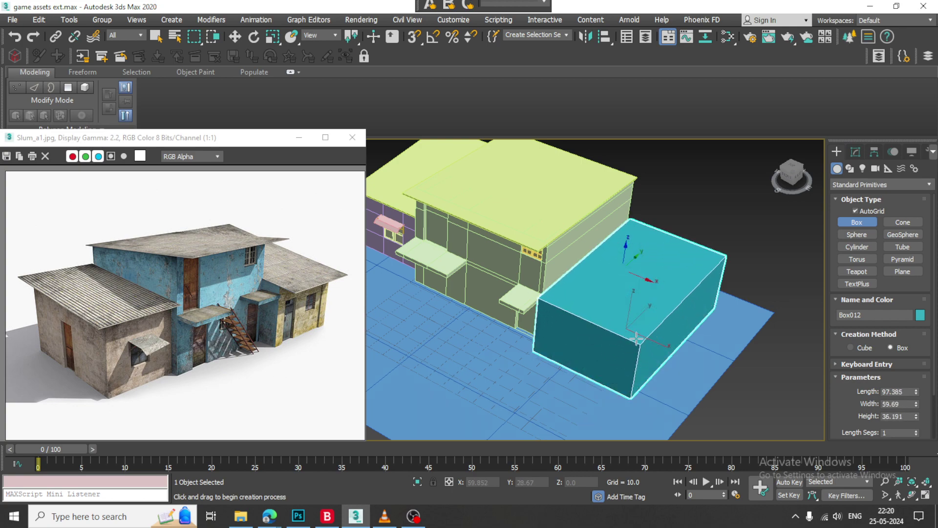
pyautogui.click(637, 337)
# Adjust the new box's position along X to about 51.38 beside the tall block, and convert it to Editable Poly.
pyautogui.keyDown('alt'); pyautogui.moveTo(547, 338); pyautogui.dragTo(651, 328, button='middle'); pyautogui.keyUp('alt')
pyautogui.press('w')
pyautogui.scroll(3, 651, 328)
pyautogui.moveTo(605, 334); pyautogui.dragTo(613, 334)
pyautogui.keyDown('alt'); pyautogui.moveTo(738, 347); pyautogui.dragTo(617, 275, button='middle'); pyautogui.keyUp('alt')
pyautogui.rightClick(617, 274)
pyautogui.moveTo(687, 404)
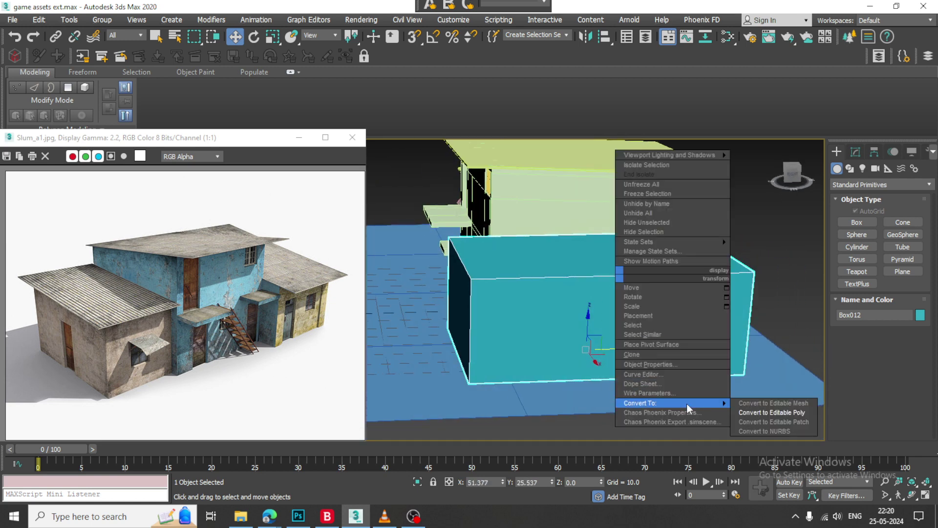
pyautogui.click(759, 413)
# Raise the side block's rear top edge to about Z 44.11 to slope its top toward the front.
pyautogui.press('3')
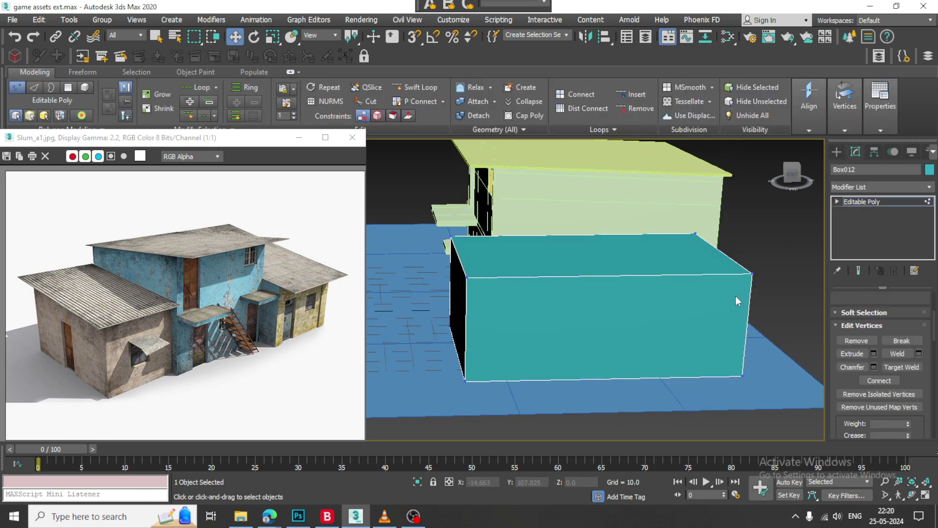
pyautogui.press('2')
pyautogui.click(732, 262)
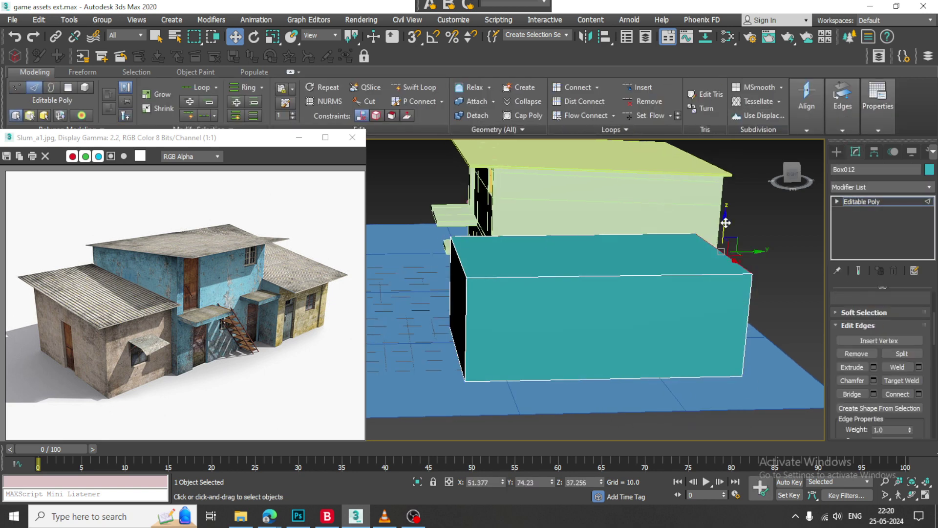
pyautogui.moveTo(727, 223); pyautogui.dragTo(727, 207)
pyautogui.keyDown('alt'); pyautogui.moveTo(726, 207); pyautogui.dragTo(695, 295, button='middle'); pyautogui.keyUp('alt')
pyautogui.moveTo(695, 295); pyautogui.dragTo(768, 281, button='middle')
pyautogui.scroll(-4, 769, 281)
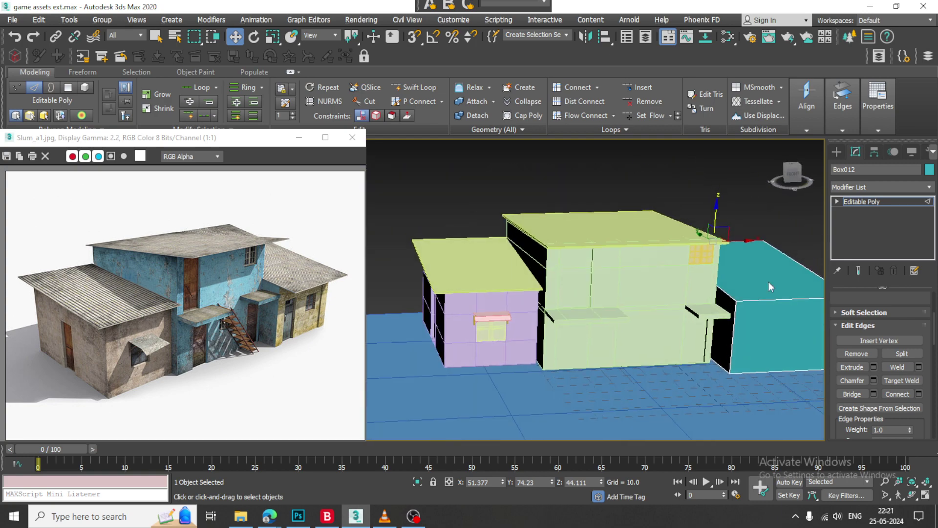
pyautogui.click(895, 201)
# Copy the low house's roof slab across to the new side block, placing it on top at about X 50.4.
pyautogui.keyDown('alt'); pyautogui.moveTo(668, 298); pyautogui.dragTo(689, 306, button='middle'); pyautogui.keyUp('alt')
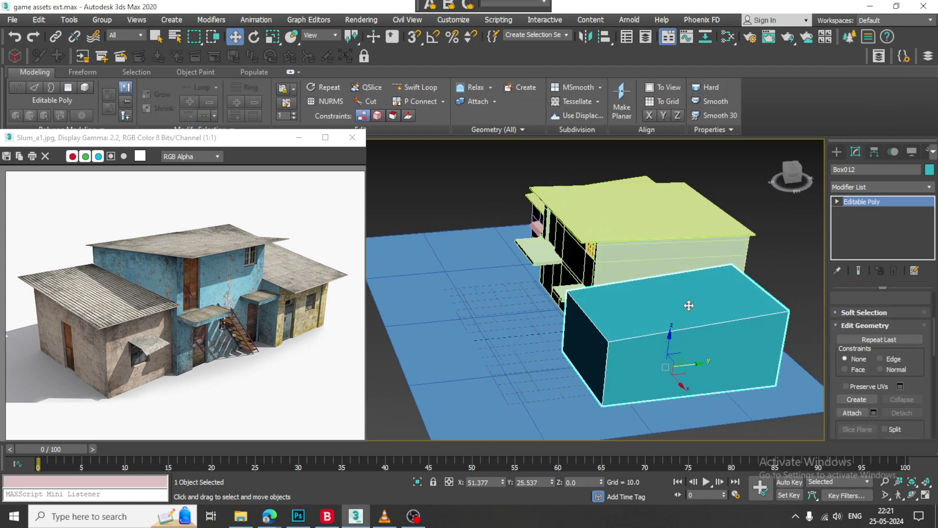
pyautogui.keyDown('alt'); pyautogui.moveTo(775, 305); pyautogui.dragTo(686, 291, button='middle'); pyautogui.keyUp('alt')
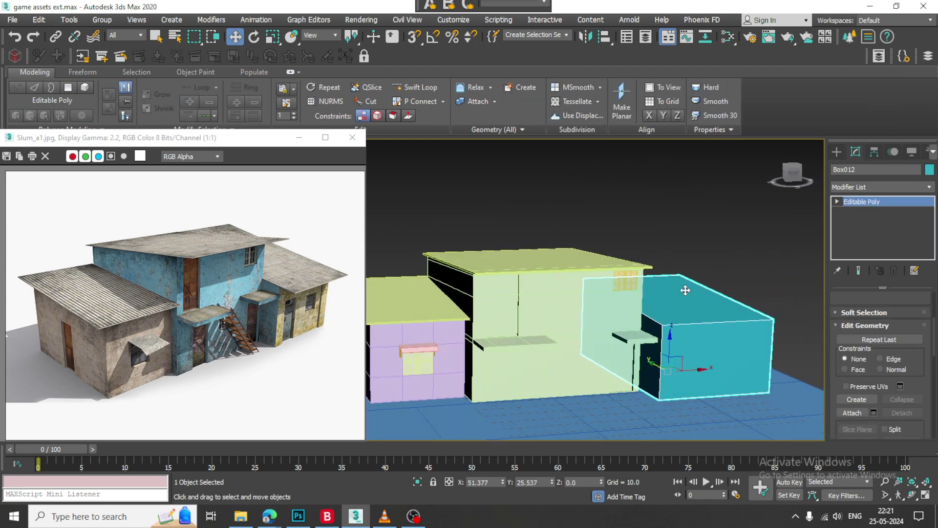
pyautogui.click(406, 303)
pyautogui.keyDown('alt'); pyautogui.moveTo(406, 304); pyautogui.dragTo(425, 304, button='middle'); pyautogui.keyUp('alt')
pyautogui.moveTo(503, 308)
pyautogui.keyDown('shift'); pyautogui.mouseDown()
pyautogui.moveTo(774, 283)
pyautogui.moveTo(768, 297)
pyautogui.mouseUp(); pyautogui.keyUp('shift')
pyautogui.click(470, 307)
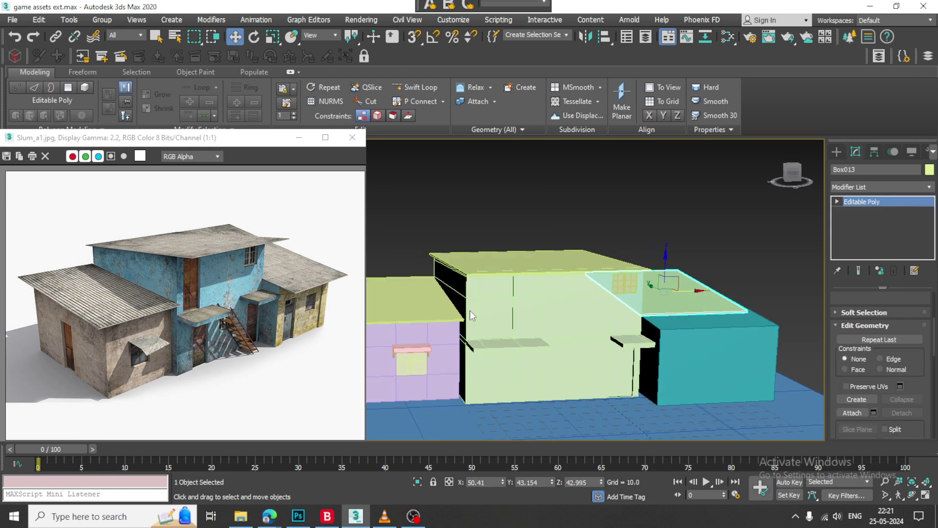
# Rotate the copied roof in the side view to follow the side block's slope, and lower it to about Z 42.06.
pyautogui.scroll(5, 685, 307)
pyautogui.moveTo(685, 307); pyautogui.dragTo(733, 243, button='middle')
pyautogui.hotkey('alt', 'w')
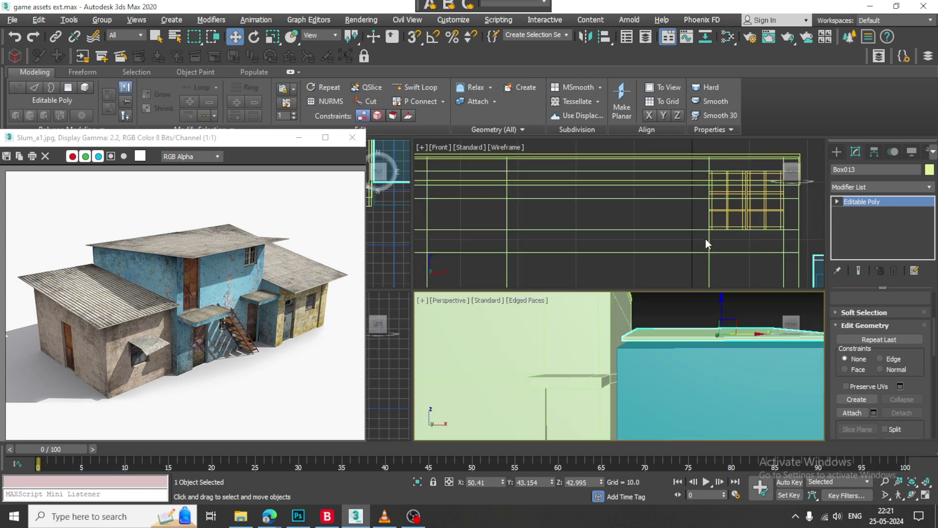
pyautogui.middleClick(373, 372)
pyautogui.hotkey('alt', 'w')
pyautogui.scroll(-6, 513, 277)
pyautogui.moveTo(513, 281); pyautogui.dragTo(632, 248, button='middle')
pyautogui.scroll(4, 649, 237)
pyautogui.press('e')
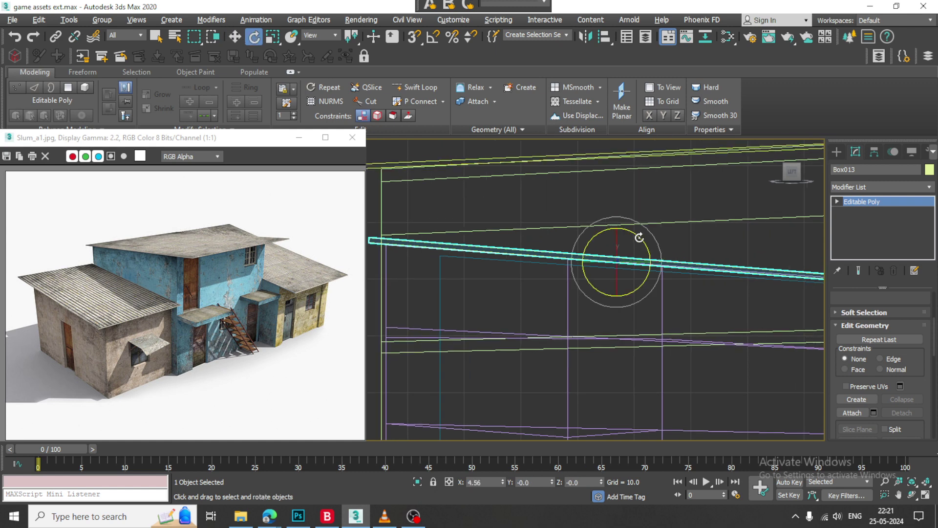
pyautogui.moveTo(640, 238); pyautogui.dragTo(628, 241)
pyautogui.press('w')
pyautogui.moveTo(740, 261); pyautogui.dragTo(574, 267, button='middle')
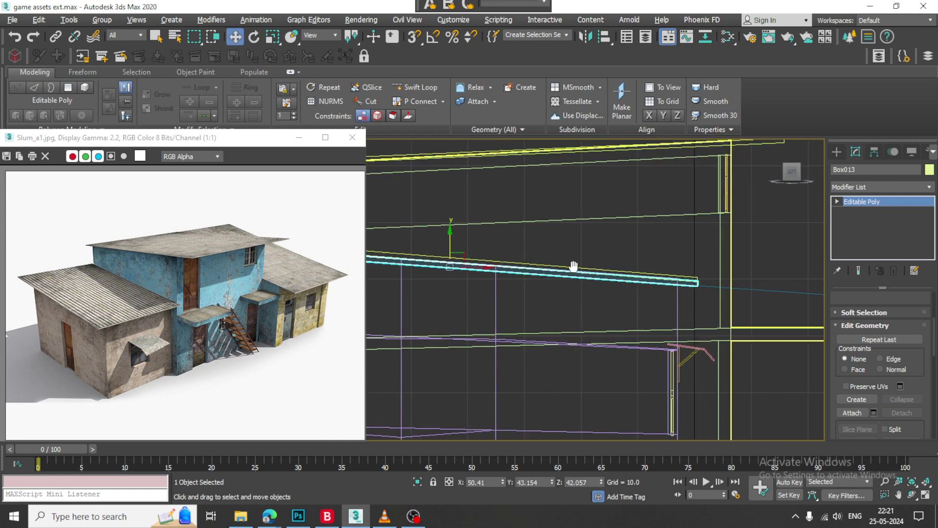
# Move the copied roof's front-end vertices out to about Y -34.35 so the roof overhangs the side block's front wall.
pyautogui.press('1')
pyautogui.moveTo(646, 233); pyautogui.dragTo(753, 320)
pyautogui.scroll(-2, 754, 320)
pyautogui.moveTo(756, 320); pyautogui.dragTo(654, 315, button='middle')
pyautogui.moveTo(651, 291); pyautogui.dragTo(751, 275)
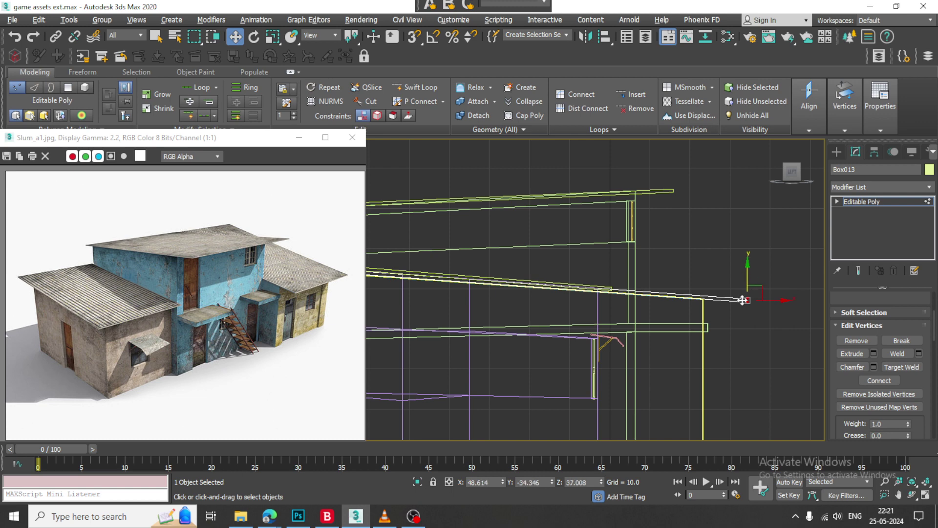
# Move the copied roof's outer-side vertices outward by about 7.31 along X so the roof overhangs the side block's outer wall.
pyautogui.hotkey('alt', 'w')
pyautogui.rightClick(687, 369)
pyautogui.hotkey('alt', 'w')
pyautogui.scroll(-4, 696, 366)
pyautogui.keyDown('alt'); pyautogui.moveTo(700, 366); pyautogui.dragTo(634, 221, button='middle'); pyautogui.keyUp('alt')
pyautogui.keyDown('alt'); pyautogui.moveTo(697, 338); pyautogui.dragTo(684, 333, button='middle'); pyautogui.keyUp('alt')
pyautogui.moveTo(709, 300); pyautogui.dragTo(727, 301)
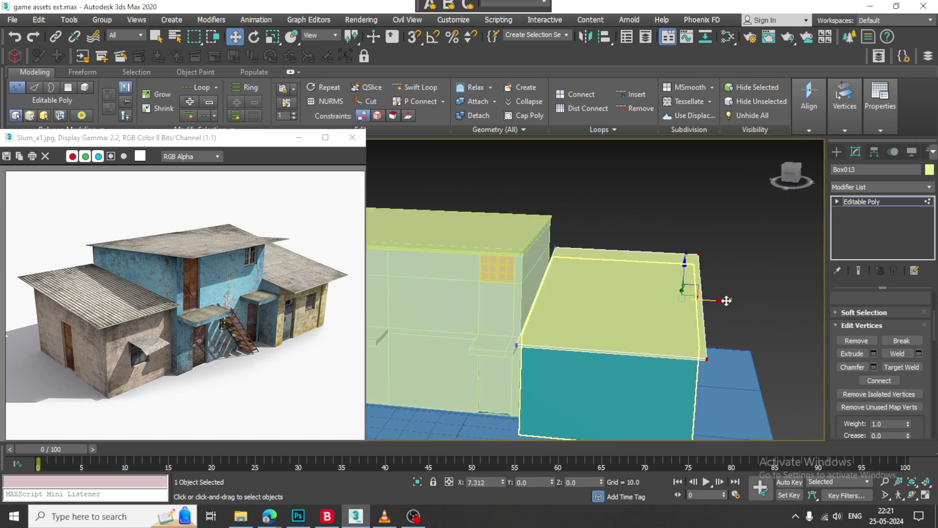
pyautogui.keyDown('alt'); pyautogui.moveTo(679, 294); pyautogui.dragTo(735, 253, button='middle'); pyautogui.keyUp('alt')
pyautogui.scroll(-4, 696, 281)
pyautogui.scroll(2, 682, 321)
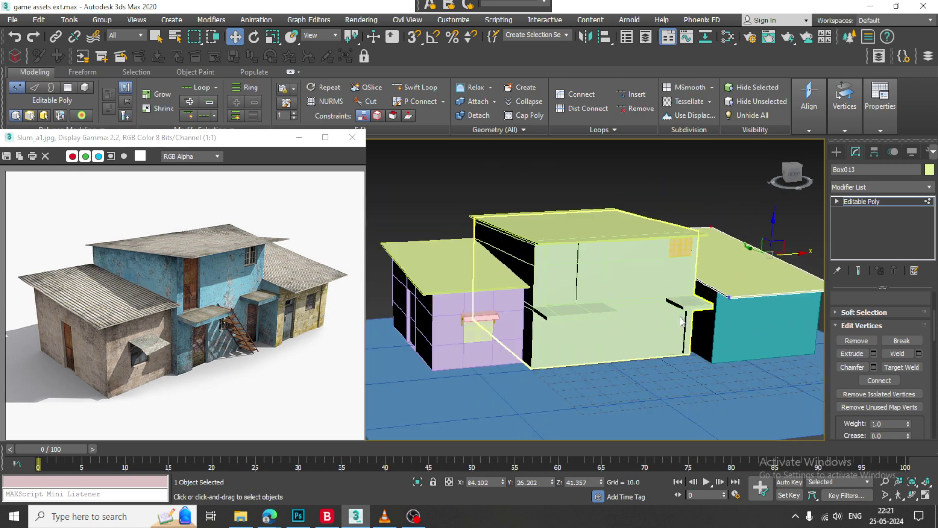
pyautogui.click(863, 201)
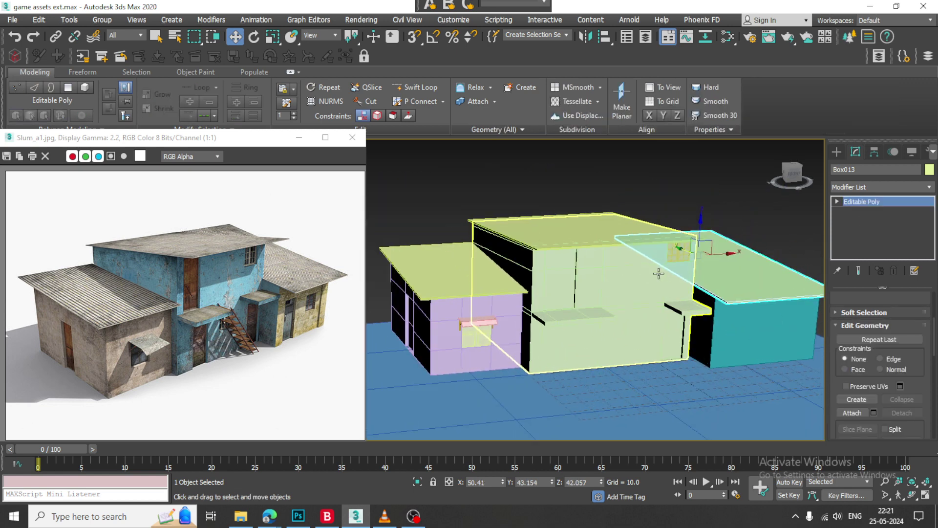
# Shrink and reposition the Slum_a1.jpg reference window, and minimize the modeling ribbon to enlarge the viewport.
pyautogui.moveTo(240, 139); pyautogui.dragTo(249, 64)
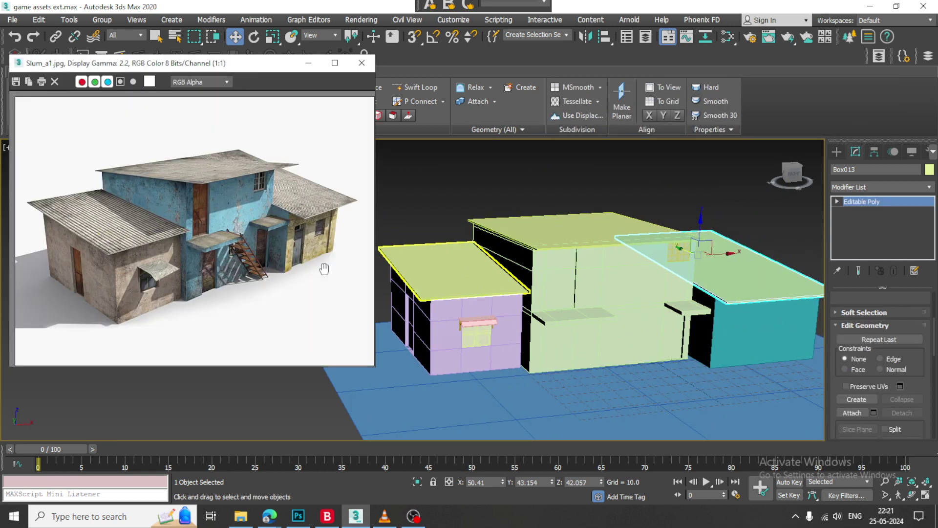
pyautogui.moveTo(377, 370); pyautogui.dragTo(316, 302)
pyautogui.moveTo(552, 260); pyautogui.dragTo(541, 250, button='middle')
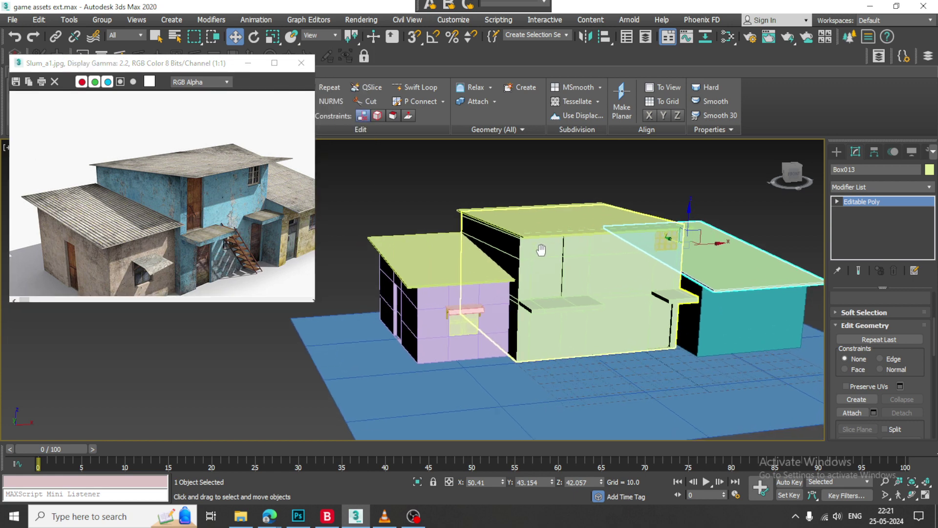
pyautogui.moveTo(158, 71); pyautogui.dragTo(111, 42)
pyautogui.doubleClick(39, 71)
pyautogui.moveTo(224, 204); pyautogui.dragTo(196, 195)
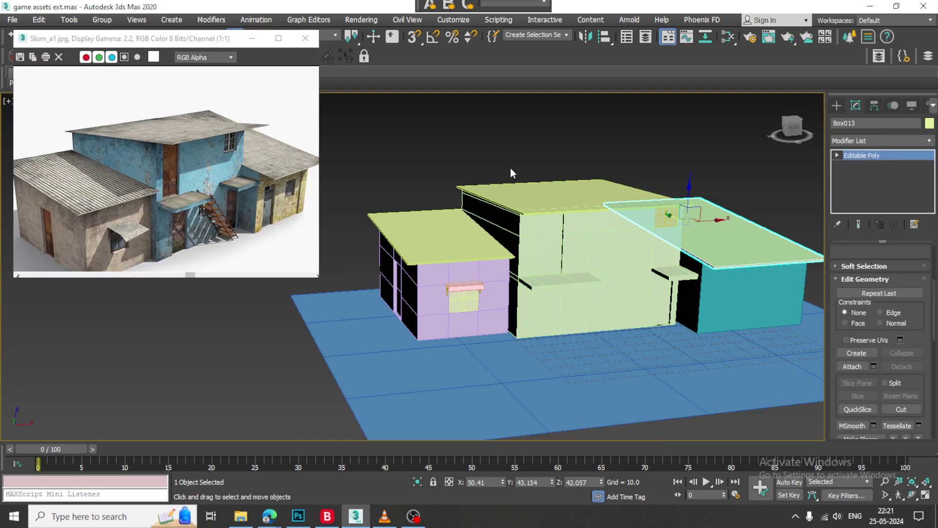
# Clear the roof selection and select the tall block.
pyautogui.click(567, 159)
pyautogui.keyDown('alt'); pyautogui.moveTo(609, 280); pyautogui.dragTo(576, 286, button='middle'); pyautogui.keyUp('alt')
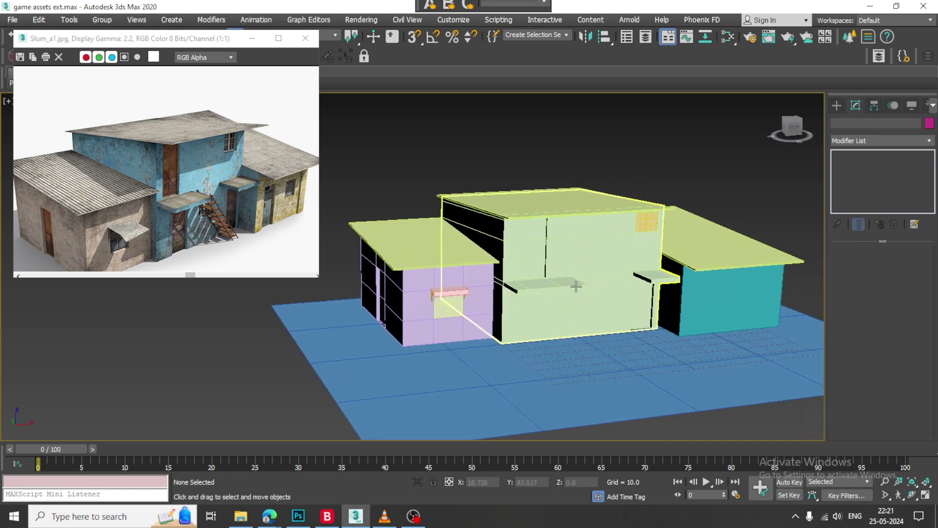
pyautogui.click(577, 264)
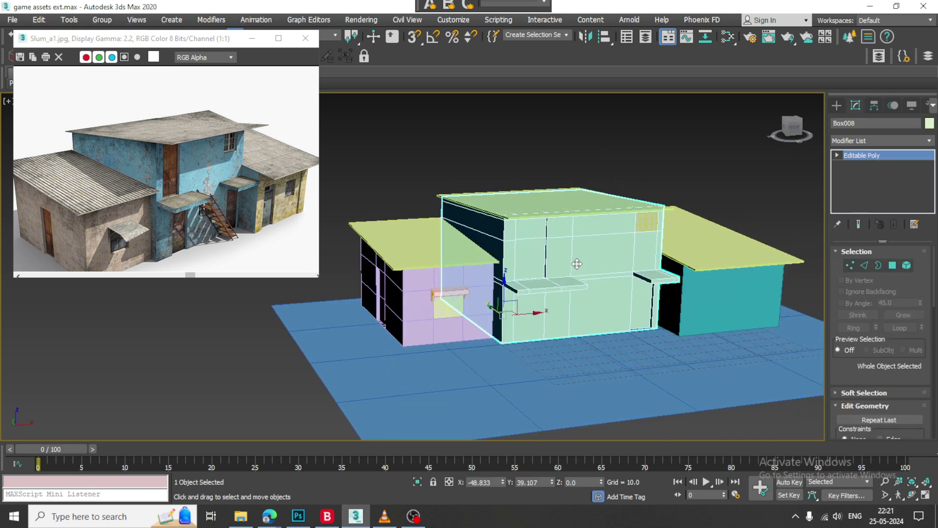